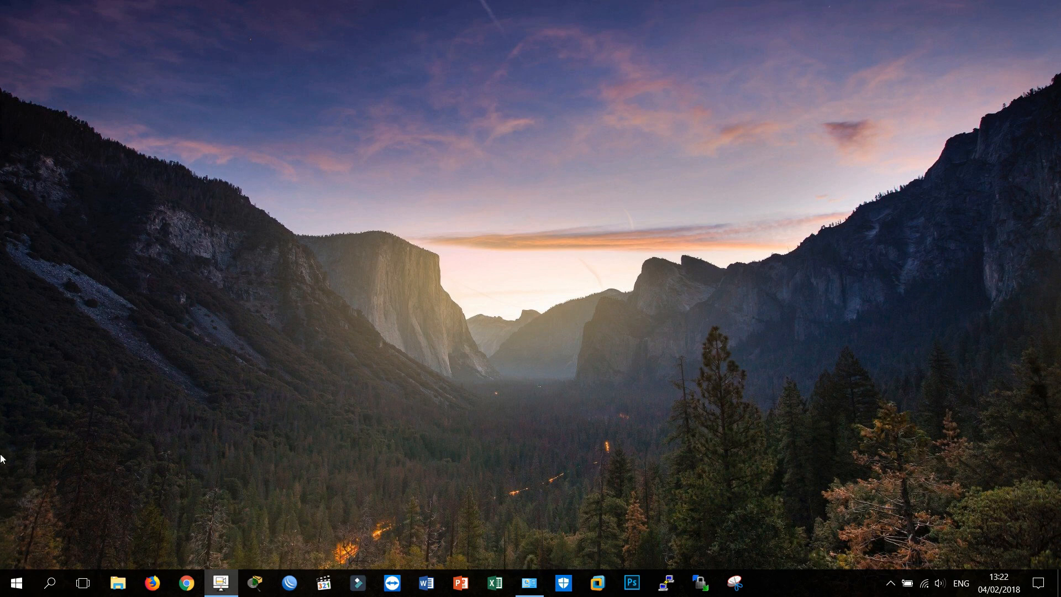
# Step: Launch GNS3 with a blank untitled project
pyautogui.click(13, 583)
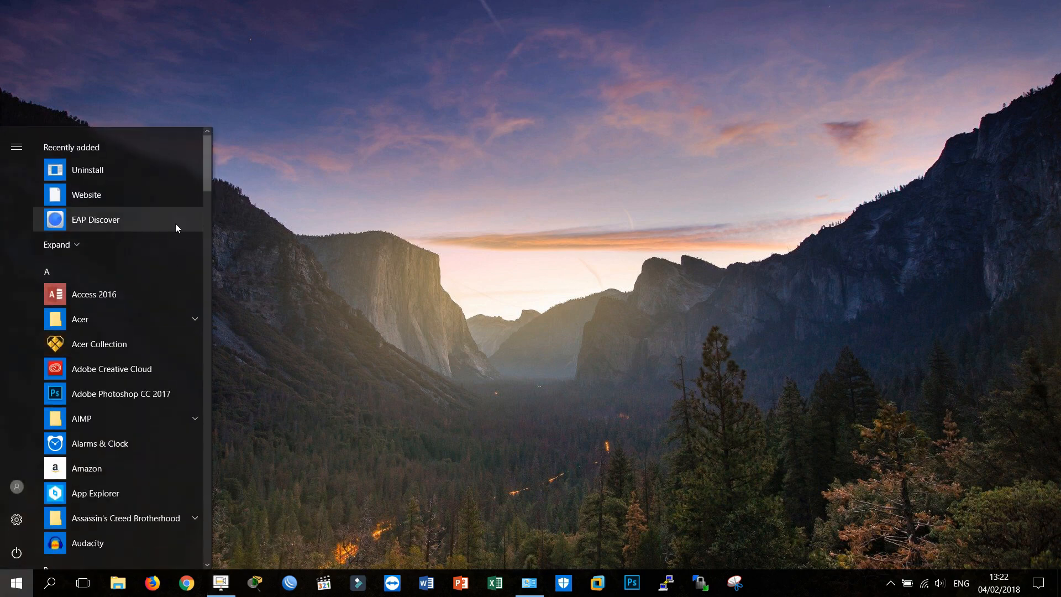
pyautogui.write('gns3')
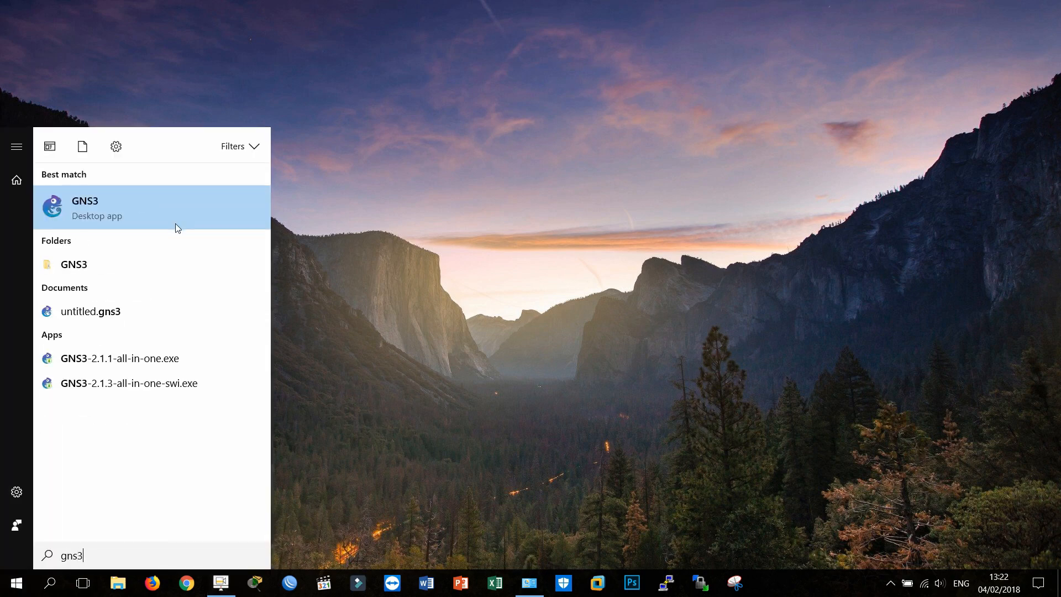
pyautogui.click(175, 223)
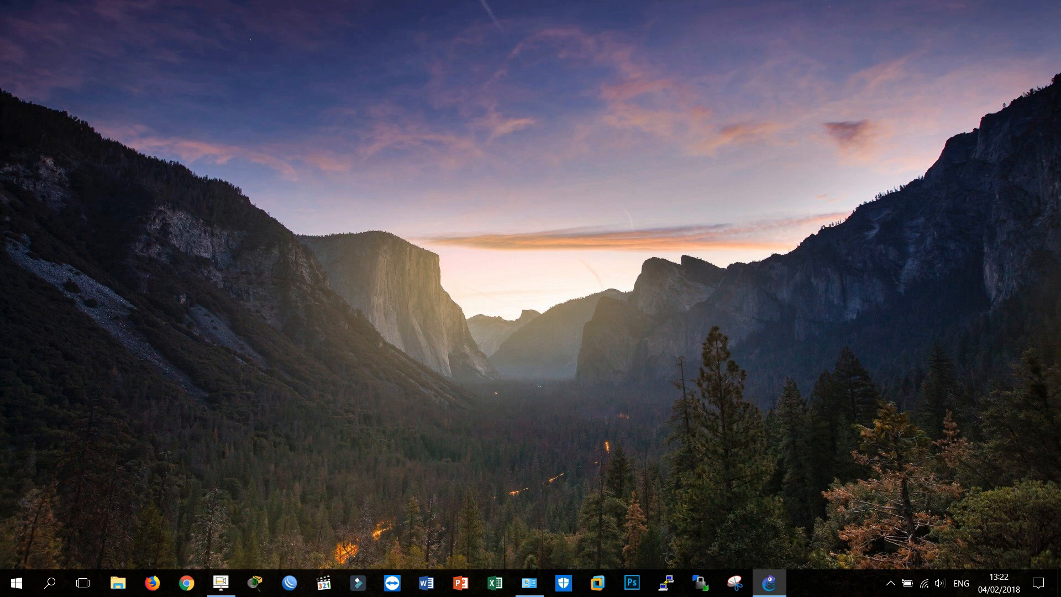
pyautogui.moveTo(1060, 88); pyautogui.dragTo(481, 1)
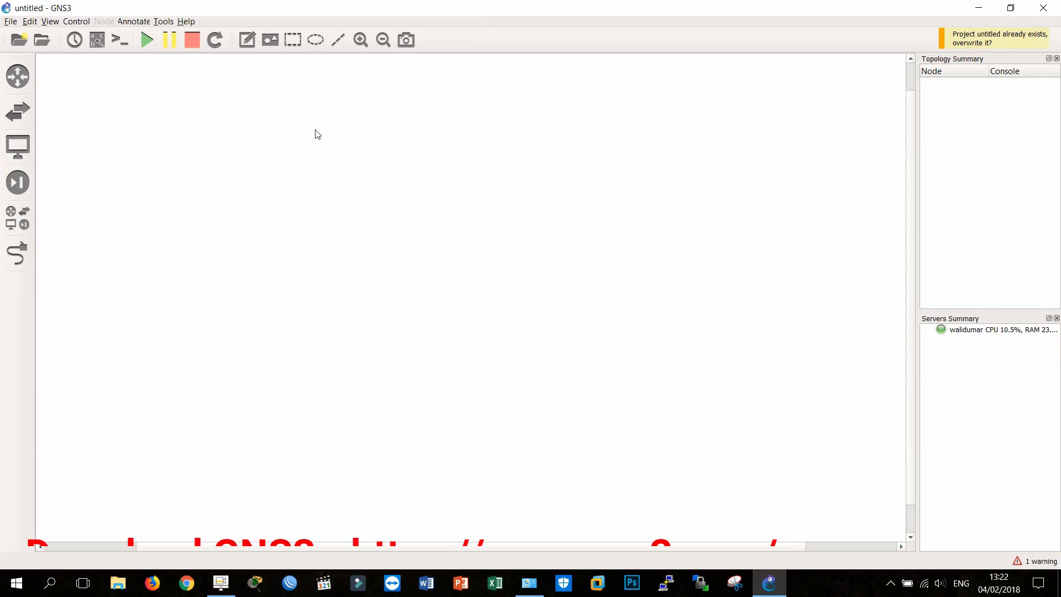
# Step: Browse the available router appliances and check the installed GNS3 version in the About information
pyautogui.click(7, 78)
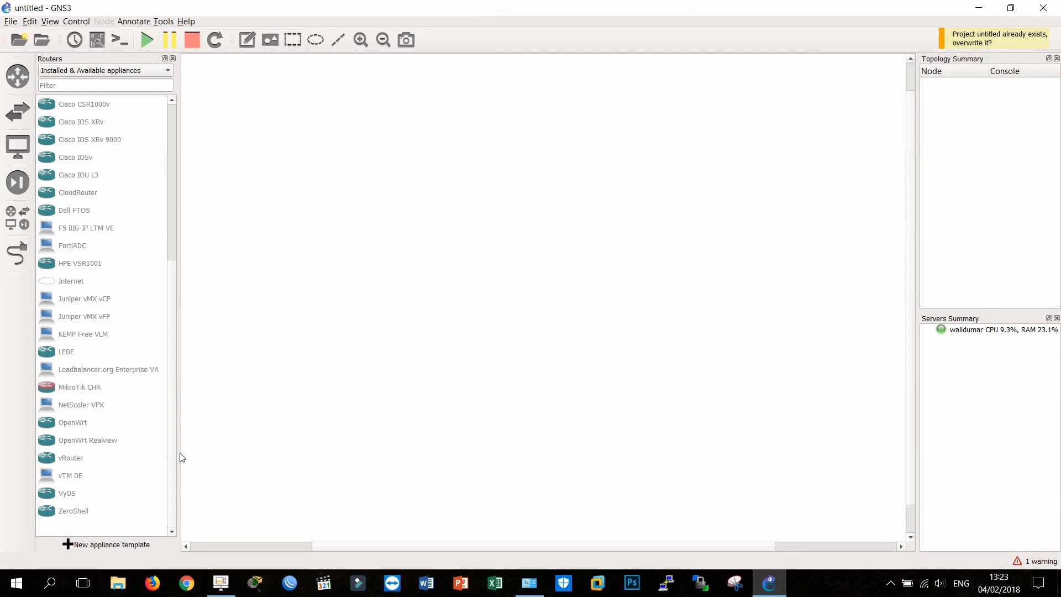
pyautogui.click(186, 21)
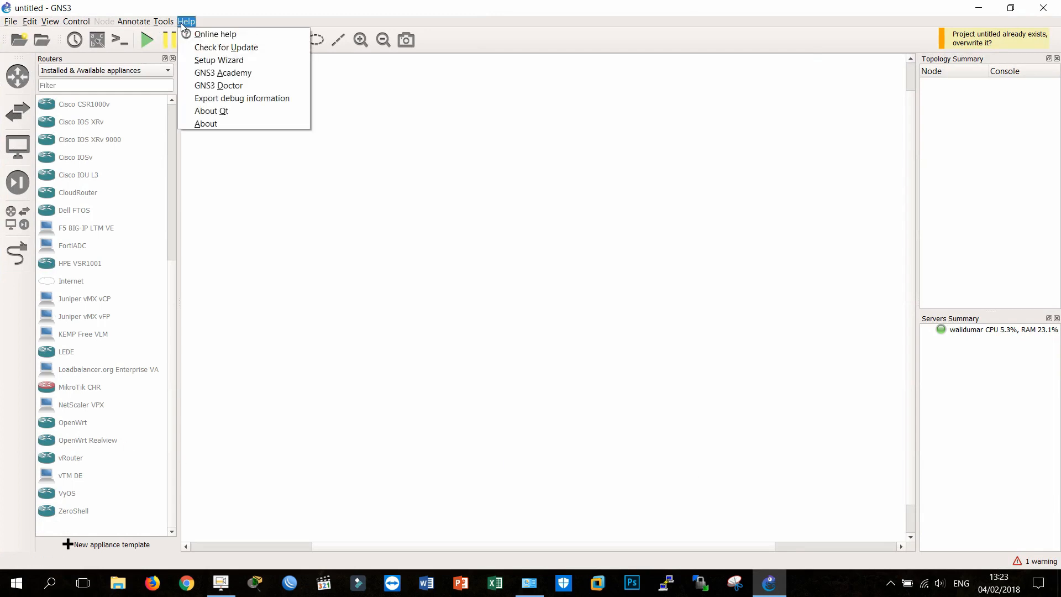
pyautogui.click(214, 123)
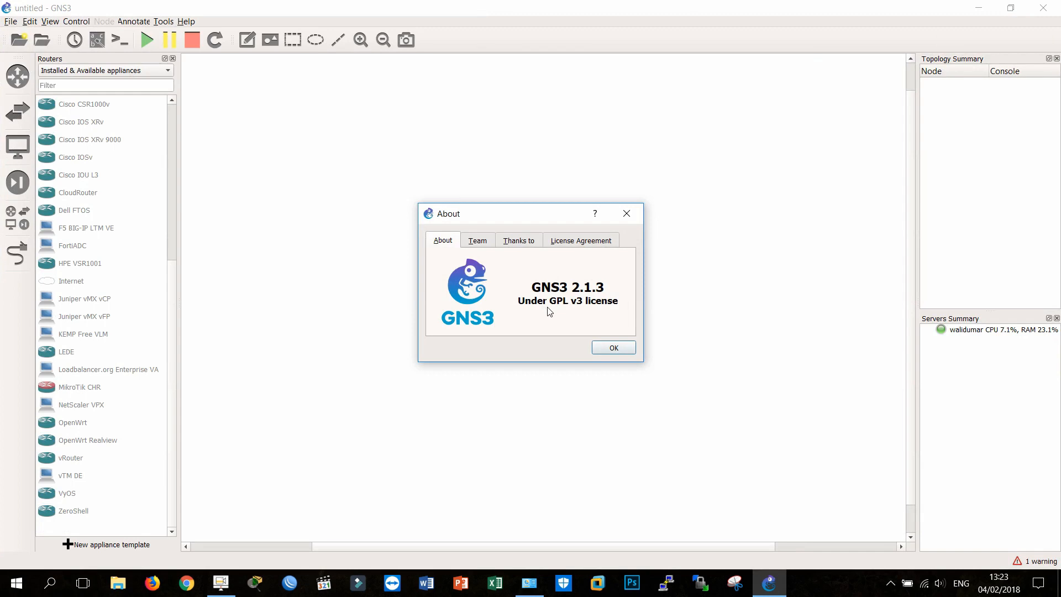
pyautogui.click(631, 353)
# Step: Examine the security devices and end devices lists for installed virtual machines such as ubuntu_linux, winXP and mikrotik
pyautogui.click(17, 182)
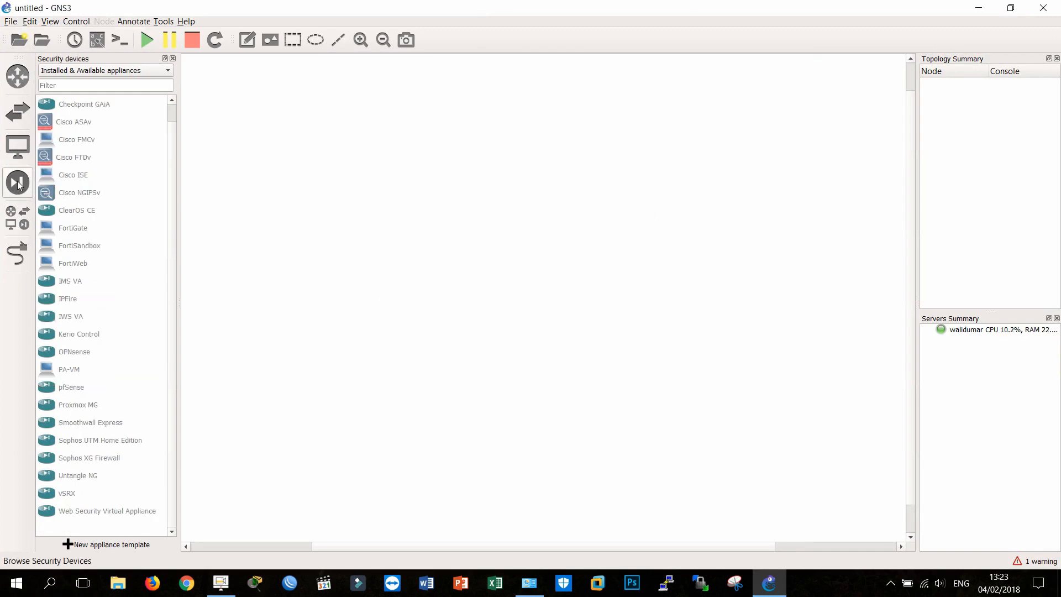
pyautogui.click(18, 146)
pyautogui.scroll(-7, 124, 351)
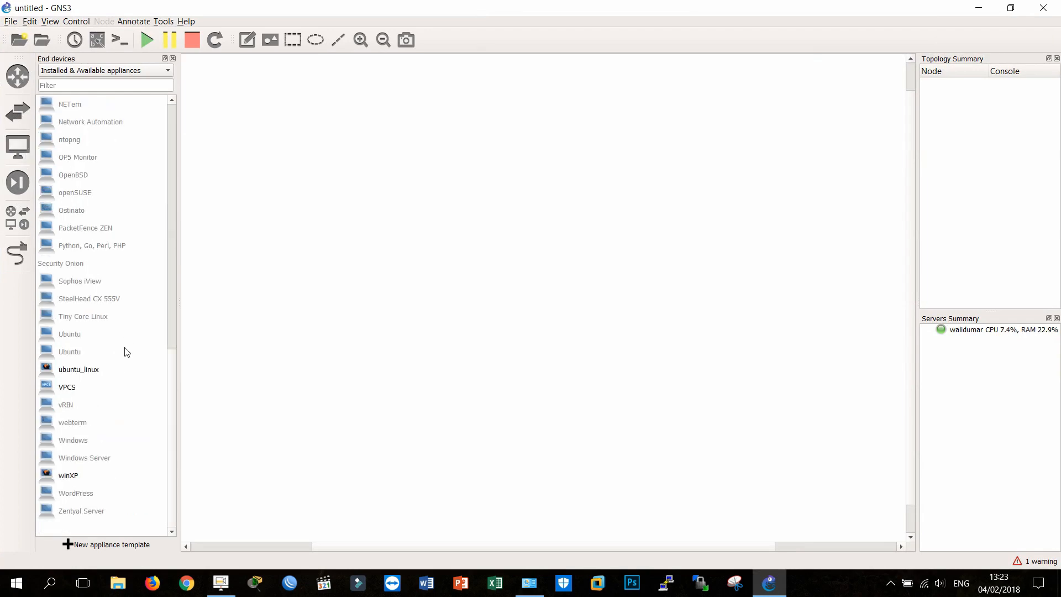
pyautogui.click(100, 376)
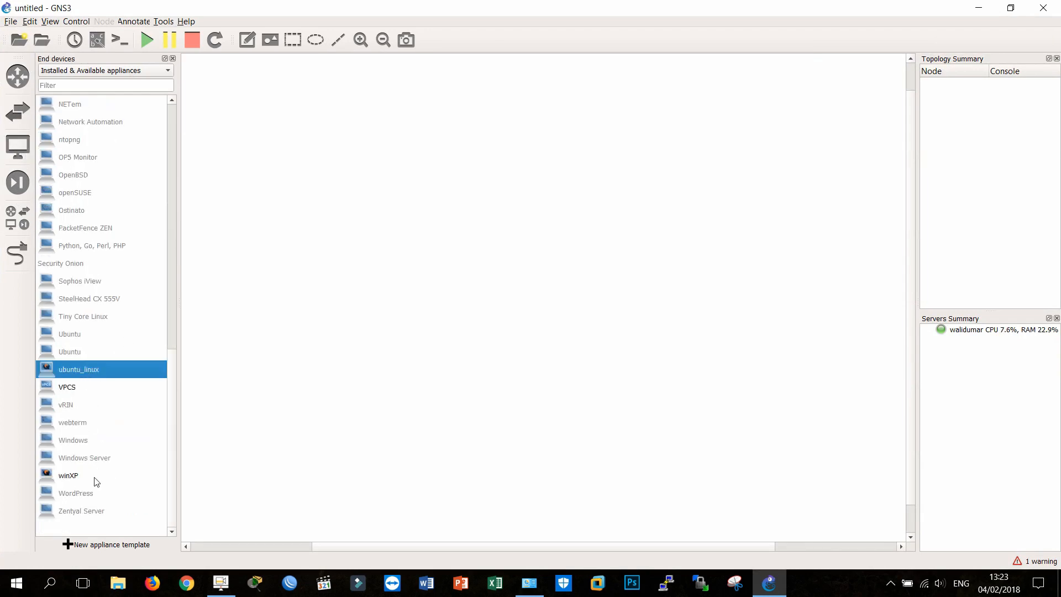
pyautogui.click(93, 478)
pyautogui.click(93, 369)
pyautogui.scroll(2, 123, 276)
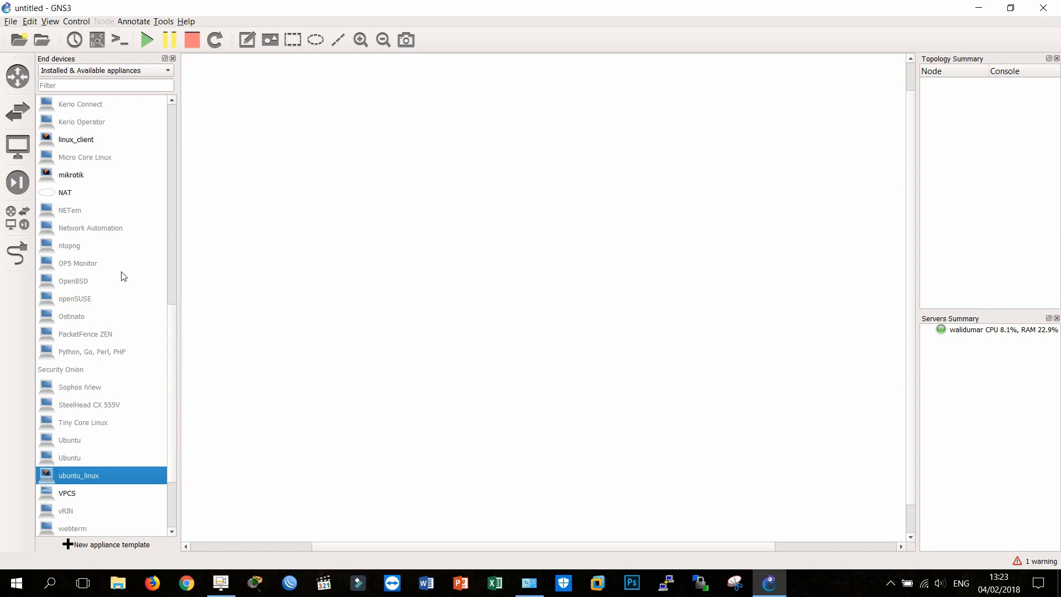
pyautogui.click(89, 175)
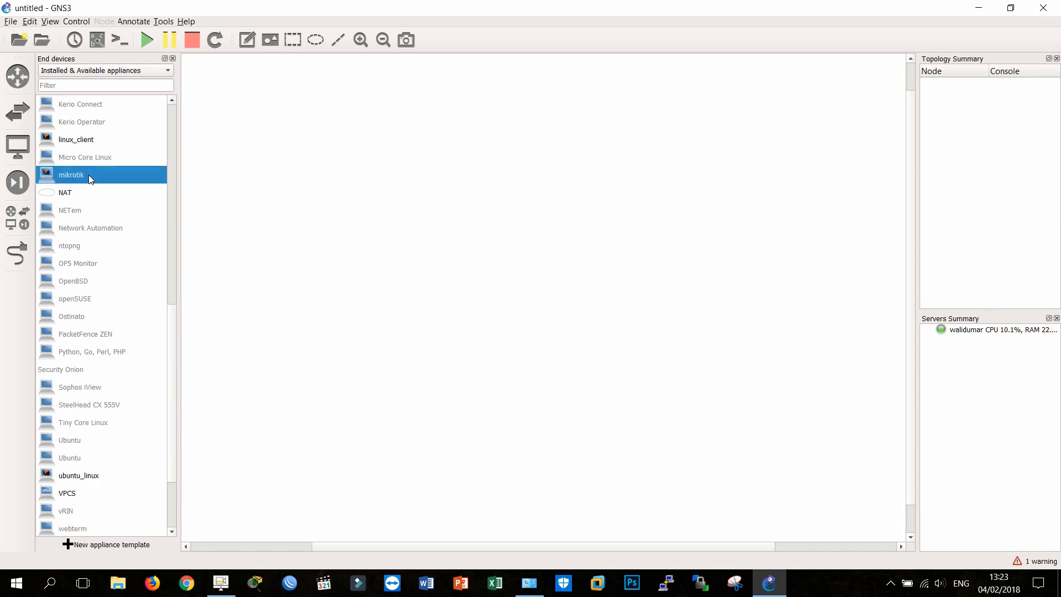
pyautogui.scroll(7, 85, 224)
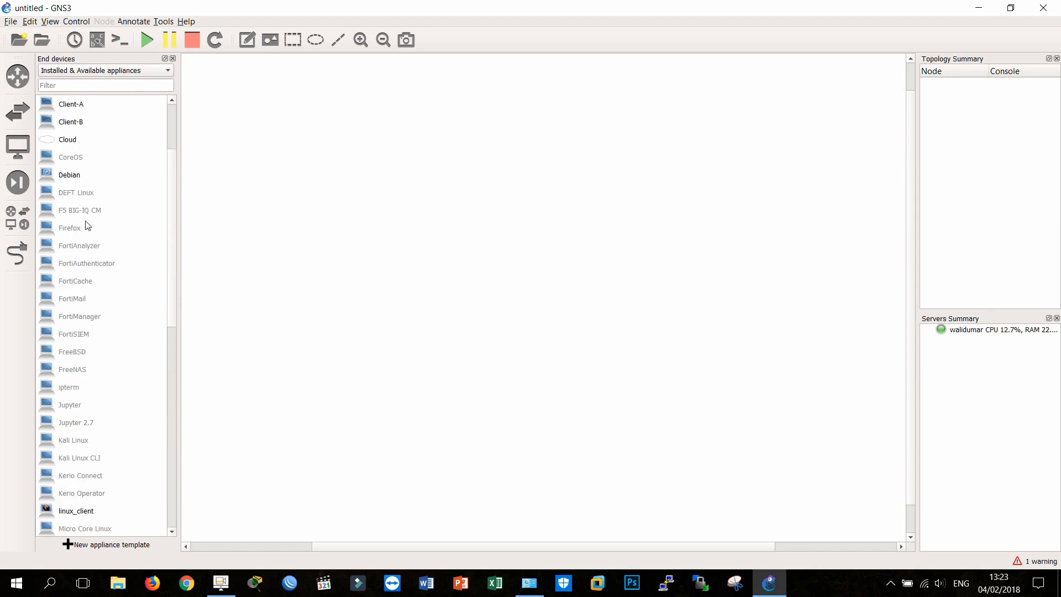
pyautogui.scroll(-5, 86, 224)
pyautogui.click(83, 247)
pyautogui.scroll(-4, 84, 251)
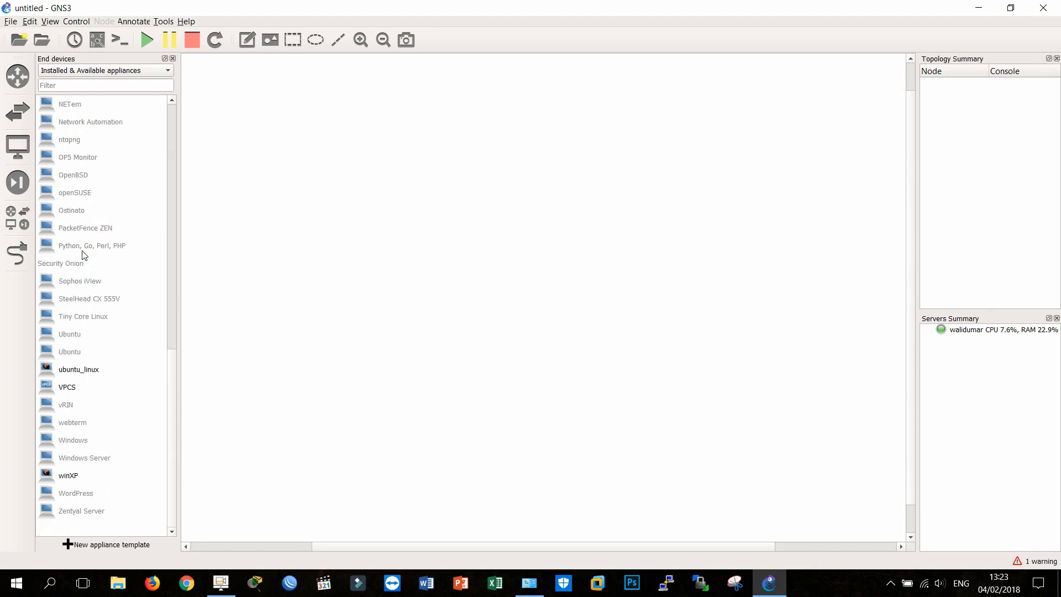
# Step: Start a new Qemu virtual machine template named "contoh", accepting the recommendation about the GNS3 VM
pyautogui.click(138, 545)
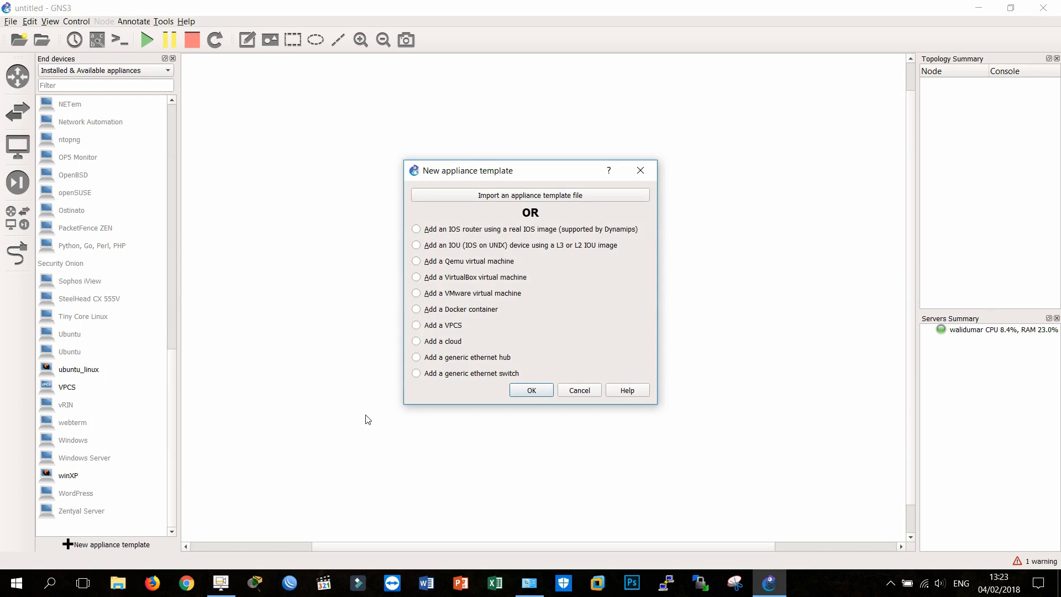
pyautogui.click(470, 260)
pyautogui.click(529, 391)
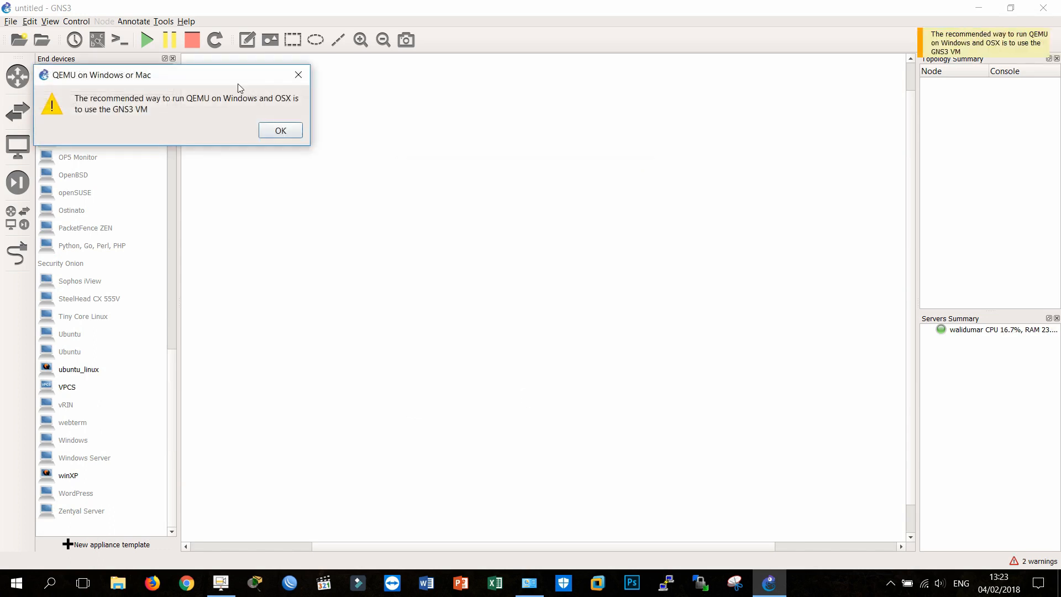
pyautogui.click(275, 131)
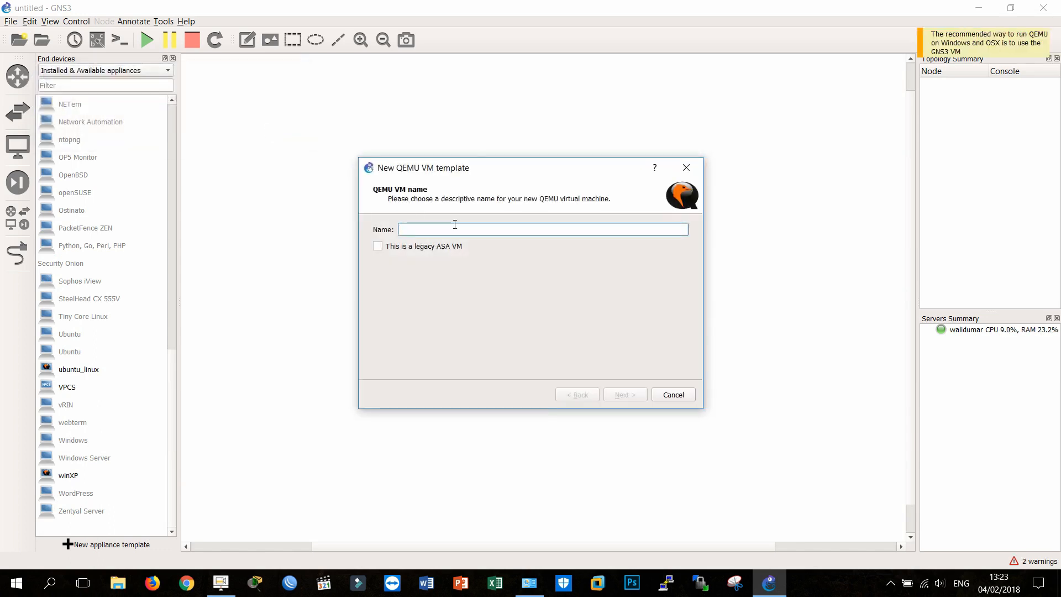
pyautogui.write('conto')
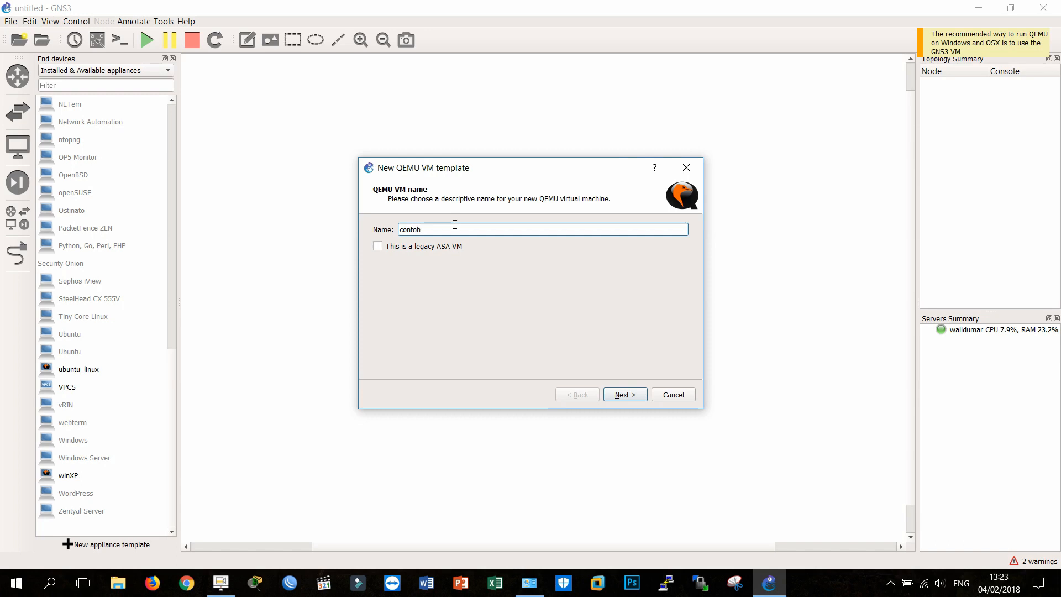
pyautogui.write('h')
pyautogui.press('Return')
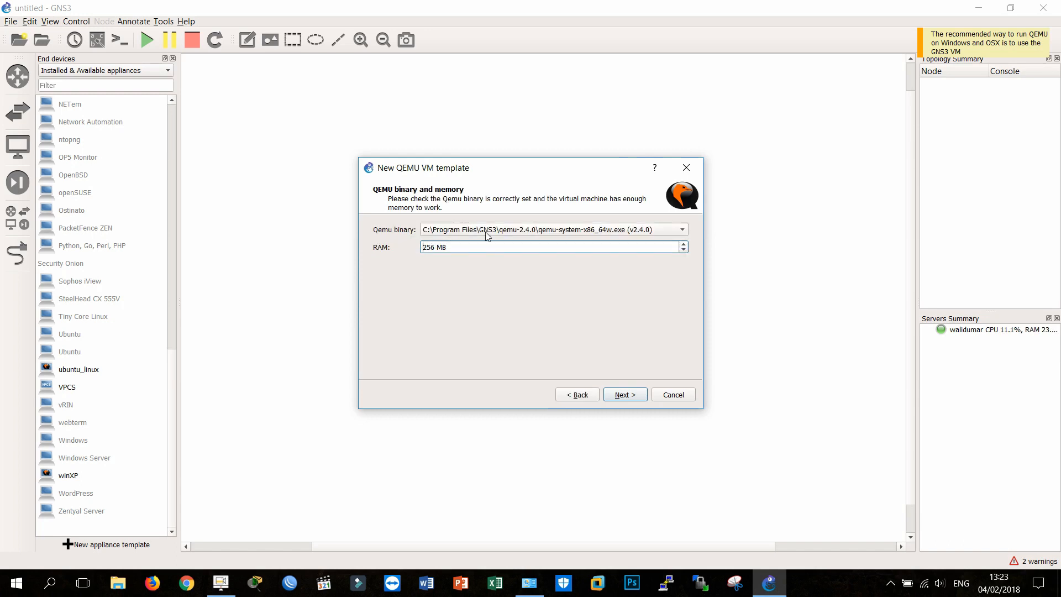
# Step: Accept the default QEMU binary with 256 MB RAM, review the console types and keep telnet for the template
pyautogui.click(614, 393)
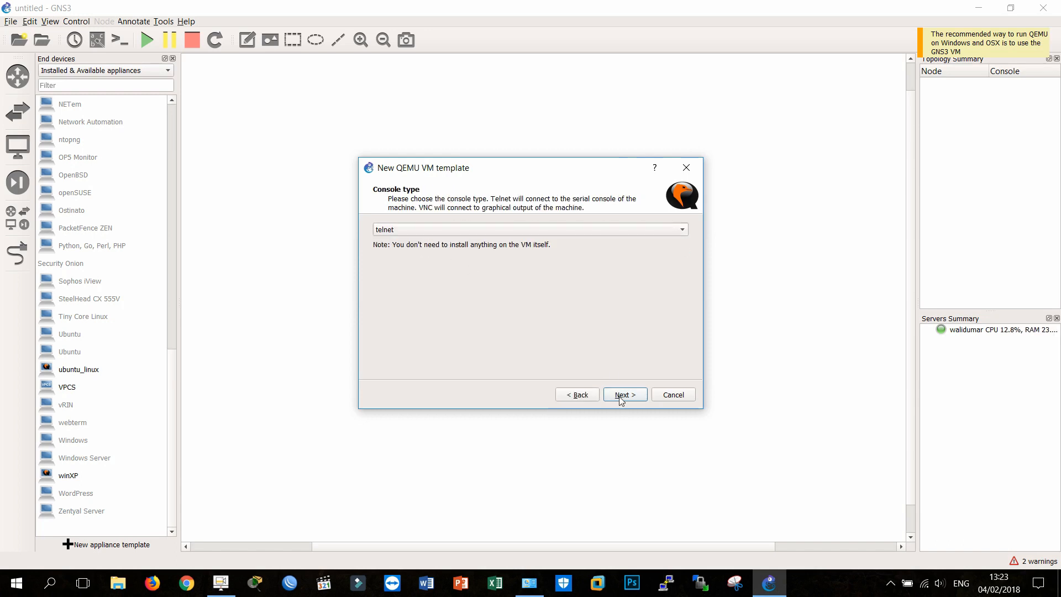
pyautogui.click(460, 229)
pyautogui.click(458, 243)
pyautogui.click(464, 231)
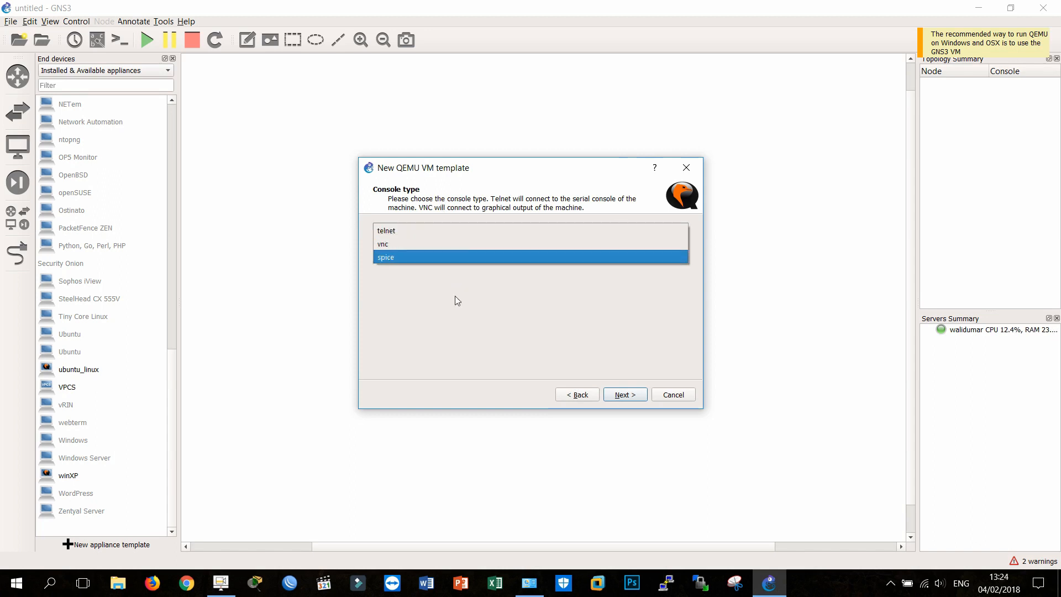
pyautogui.click(451, 325)
pyautogui.click(427, 220)
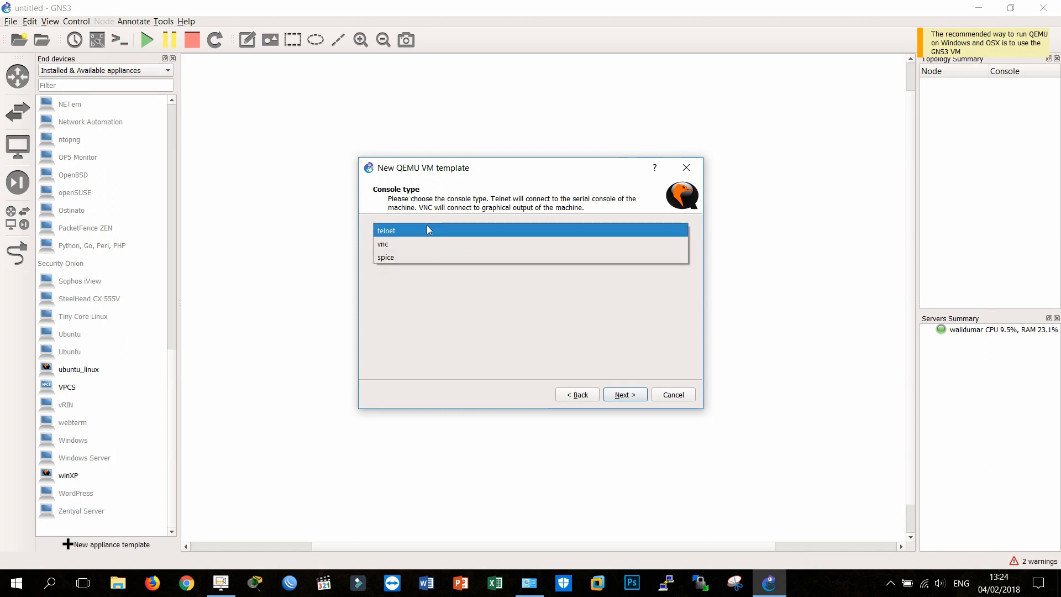
pyautogui.click(467, 360)
pyautogui.click(630, 395)
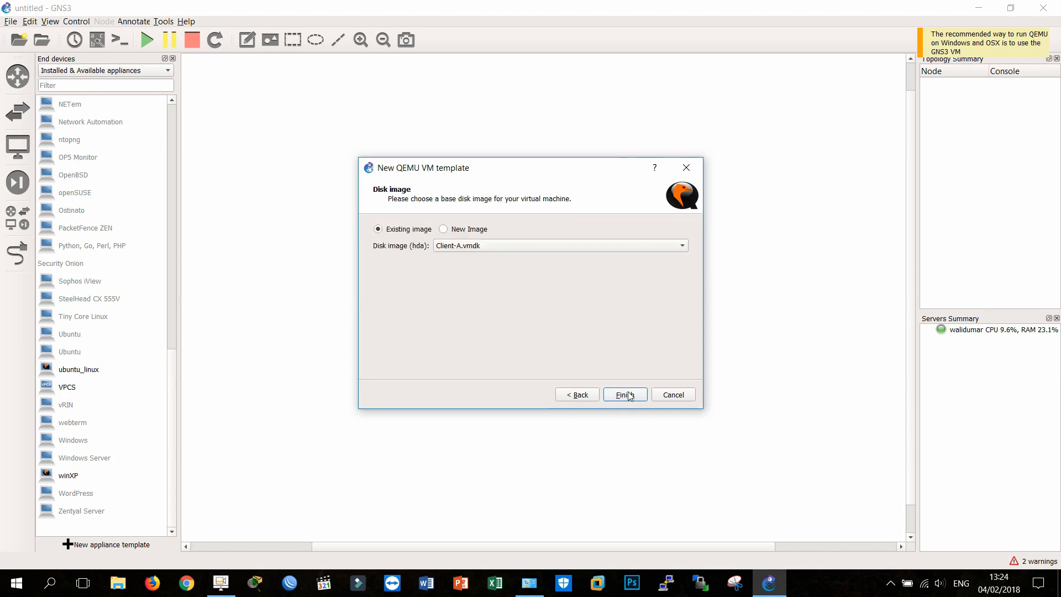
# Step: Look for a new disk image in the chr-6.34rc19.img folder under Downloads > Compressed, and cancel the template without choosing one
pyautogui.click(444, 229)
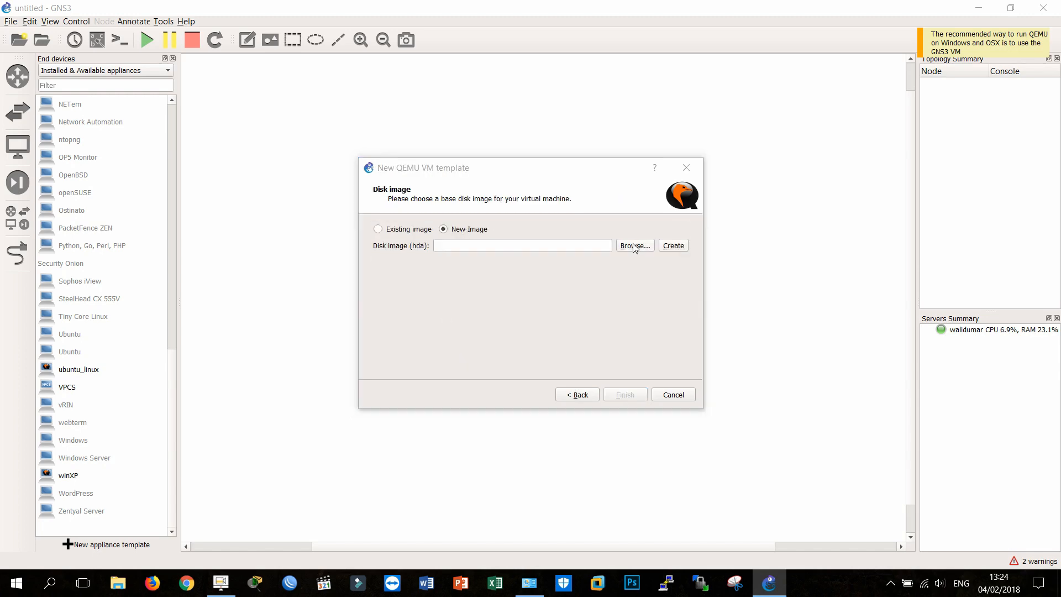
pyautogui.click(635, 246)
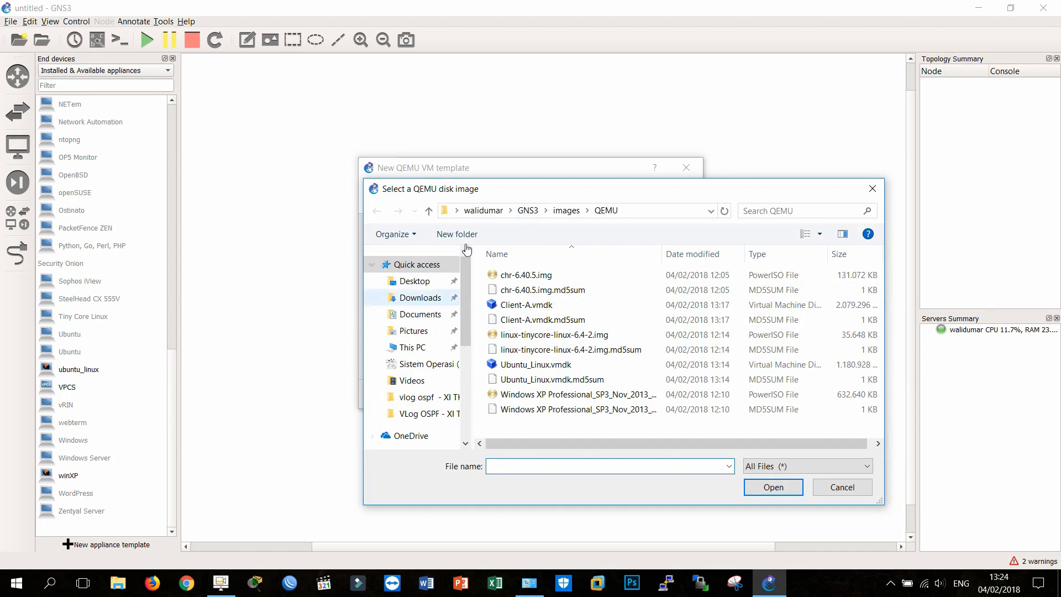
pyautogui.click(422, 298)
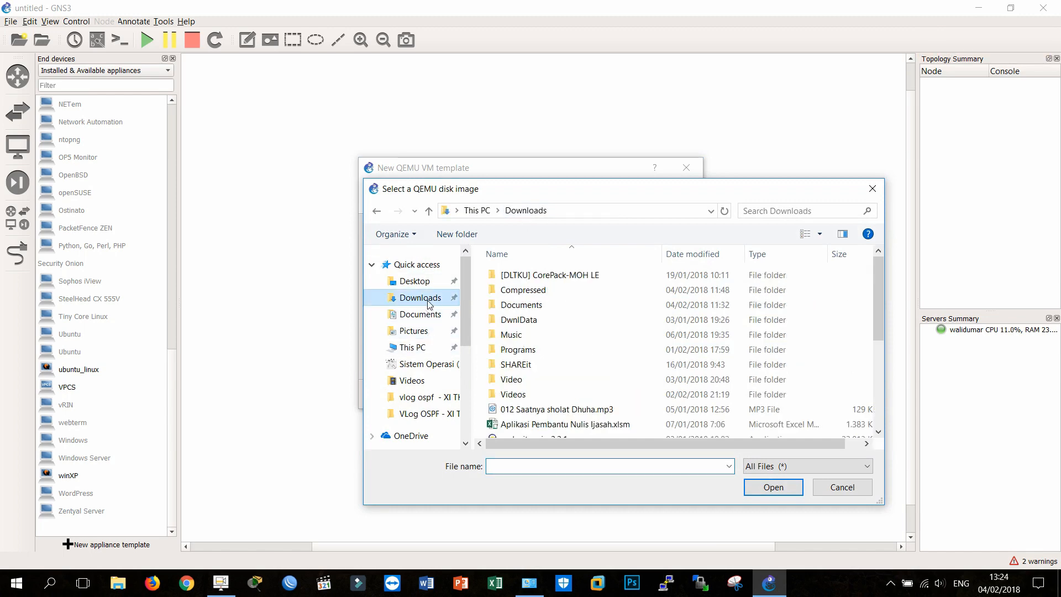
pyautogui.doubleClick(523, 290)
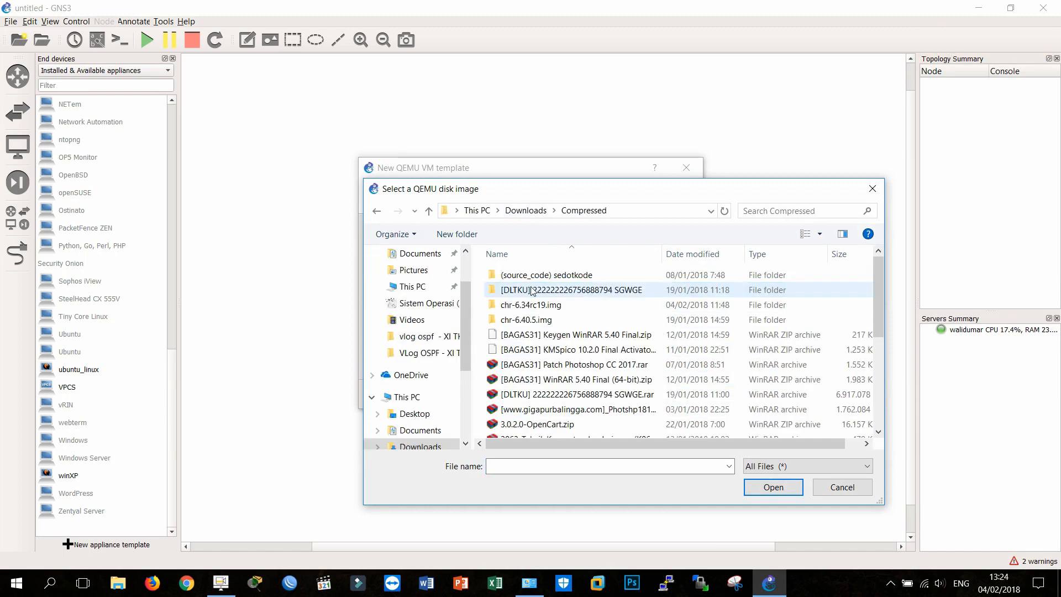
pyautogui.doubleClick(556, 307)
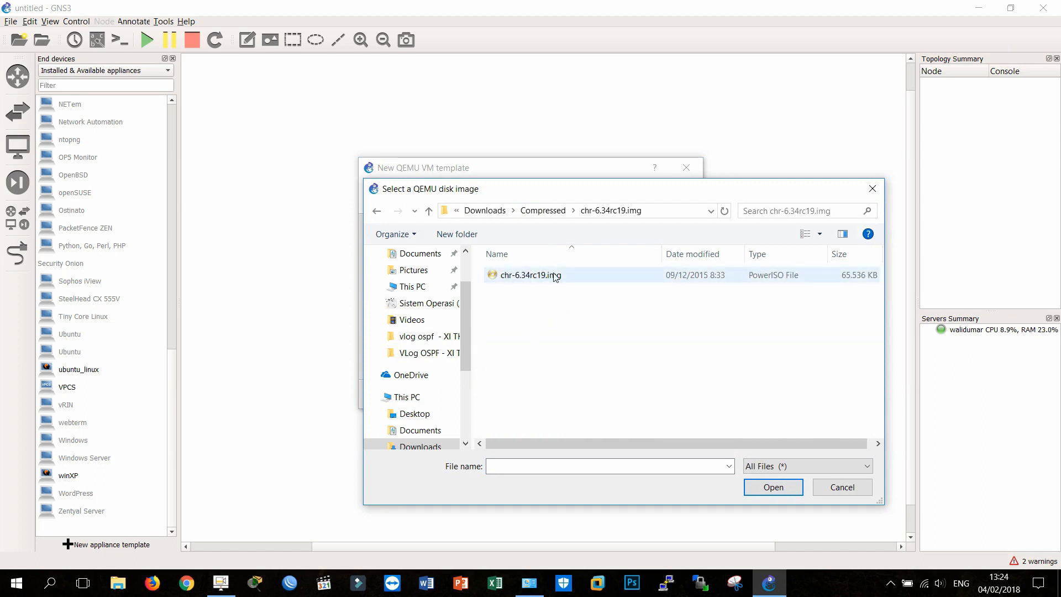
pyautogui.click(557, 211)
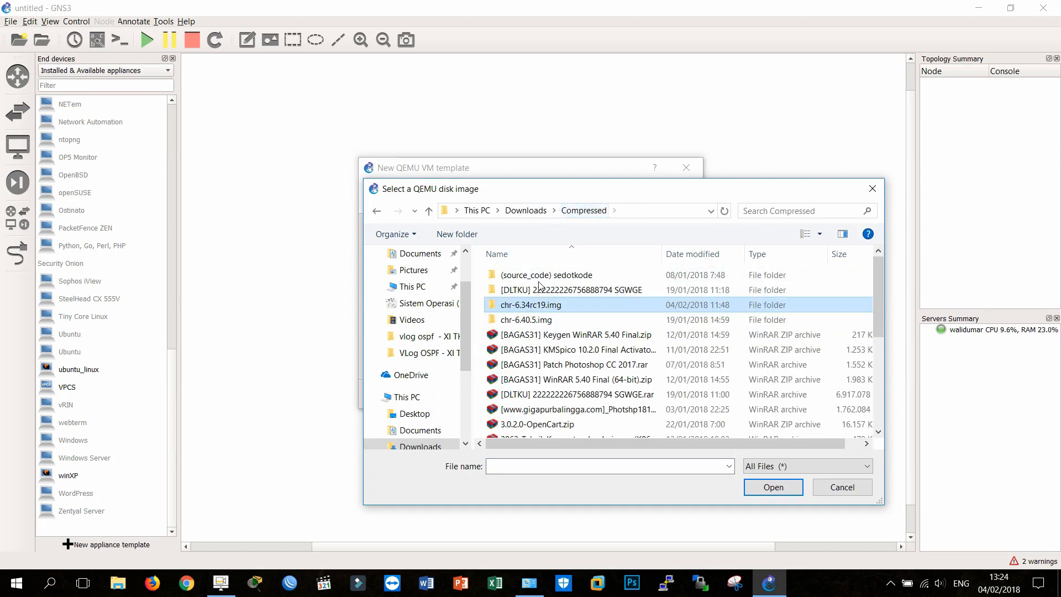
pyautogui.scroll(-3, 575, 364)
pyautogui.scroll(3, 575, 363)
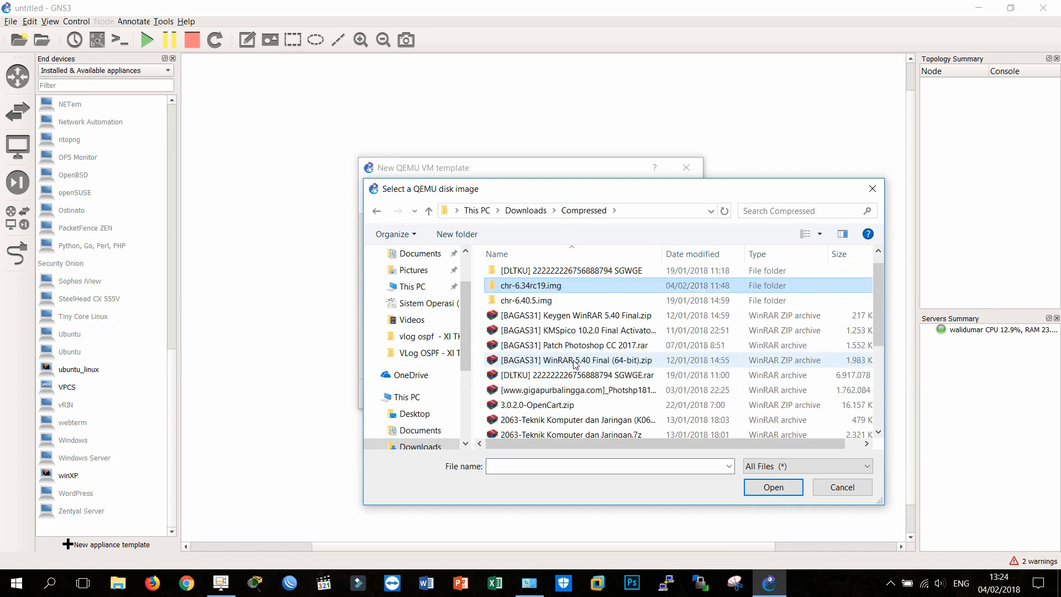
pyautogui.click(838, 487)
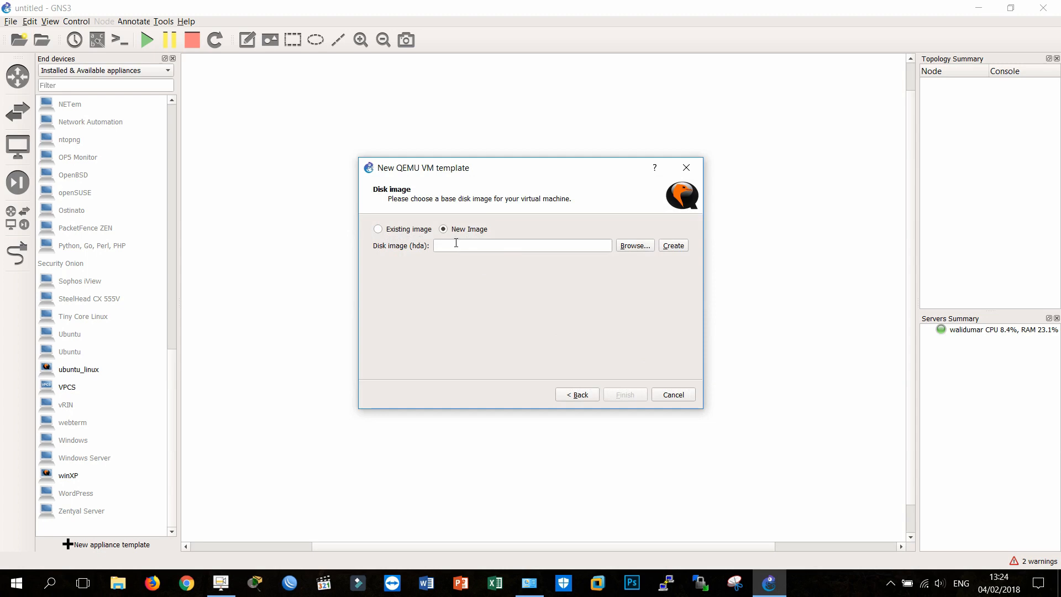
pyautogui.click(673, 393)
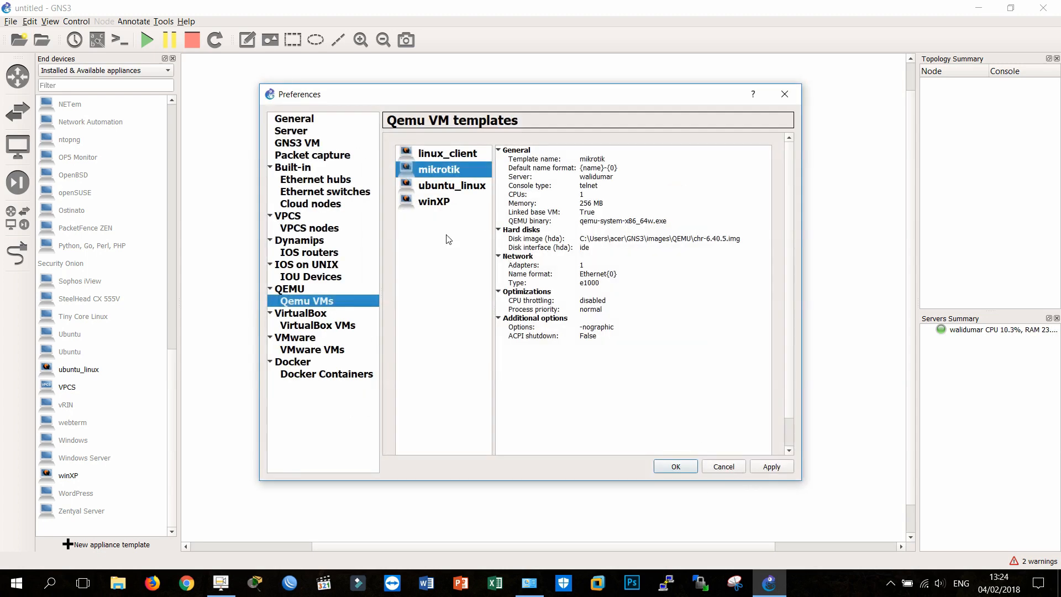
# Step: Review the settings of the linux_client, winXP and ubuntu_linux Qemu templates, and close the preferences without saving
pyautogui.click(452, 156)
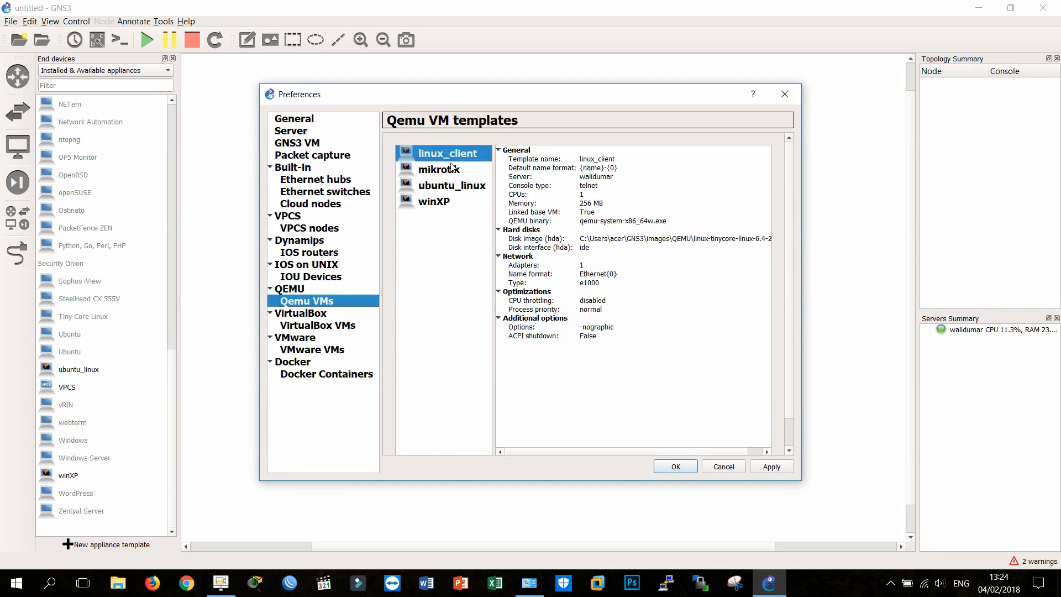
pyautogui.click(446, 200)
pyautogui.click(452, 186)
pyautogui.click(724, 467)
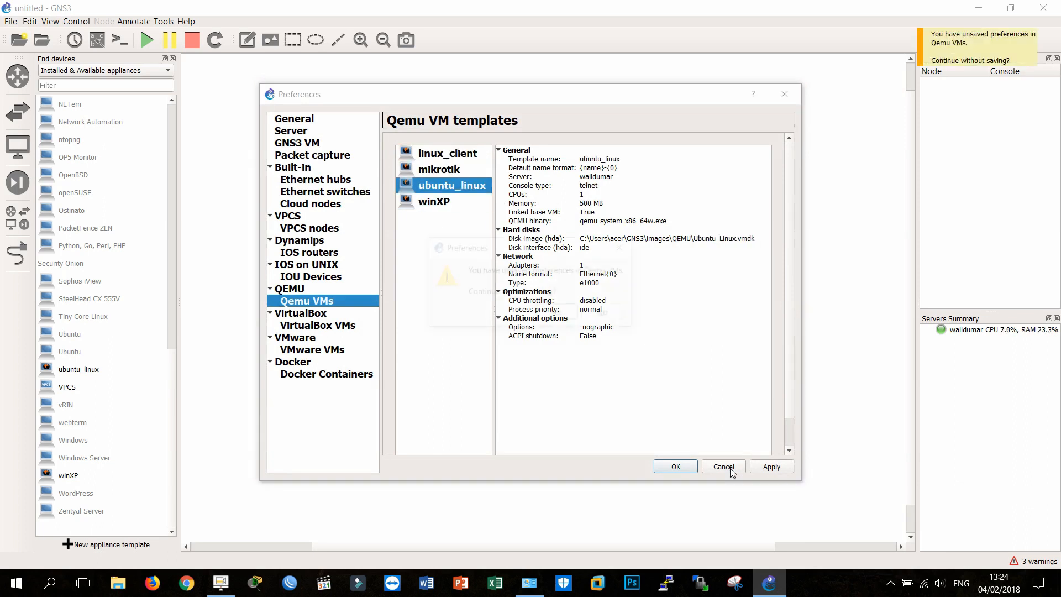
pyautogui.click(553, 315)
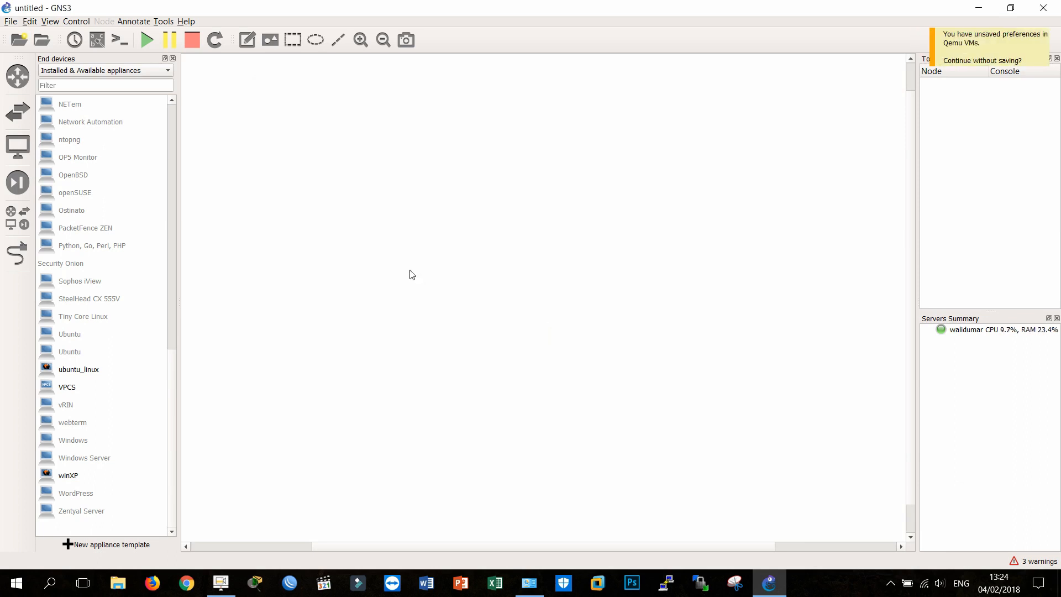
# Step: Place two mikrotik devices in the workspace and line them up side by side
pyautogui.scroll(8, 98, 358)
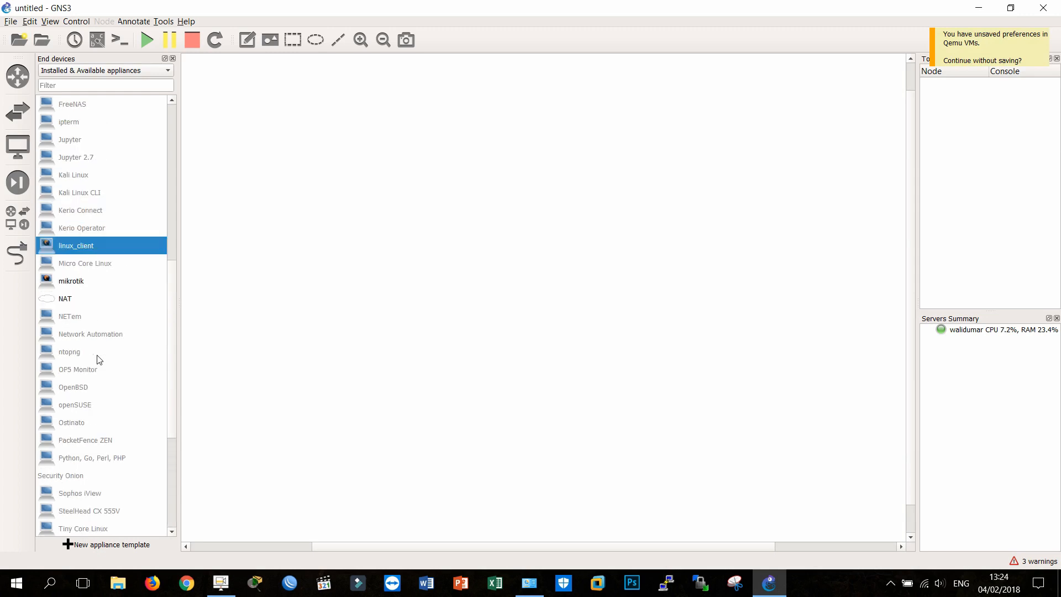
pyautogui.scroll(3, 98, 358)
pyautogui.scroll(-6, 98, 358)
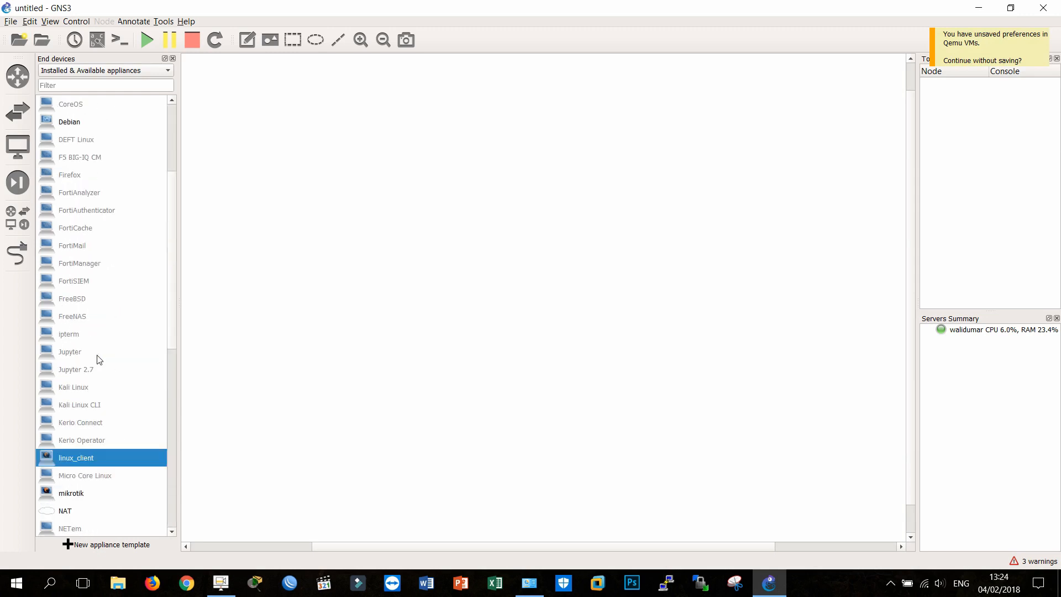
pyautogui.moveTo(98, 335); pyautogui.dragTo(371, 219)
pyautogui.moveTo(109, 340); pyautogui.dragTo(576, 229)
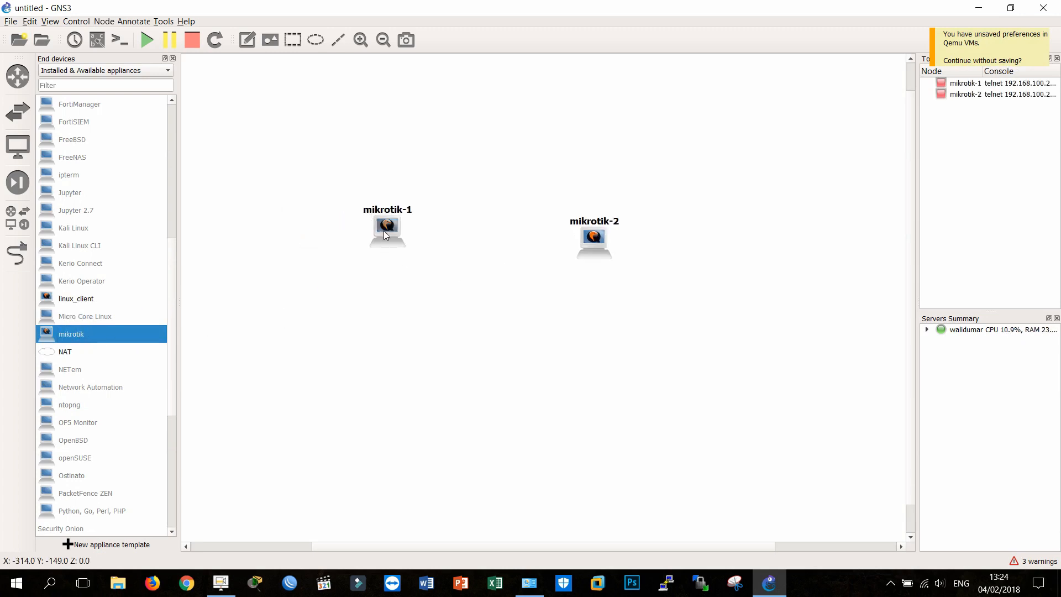
pyautogui.moveTo(384, 230); pyautogui.dragTo(448, 184)
pyautogui.moveTo(589, 243); pyautogui.dragTo(606, 180)
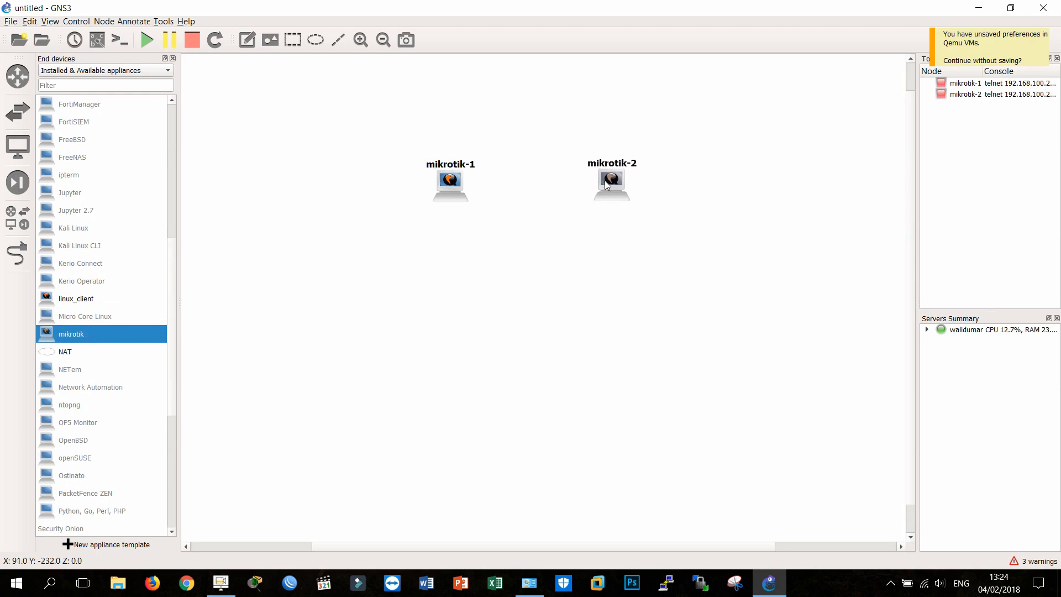
pyautogui.click(539, 222)
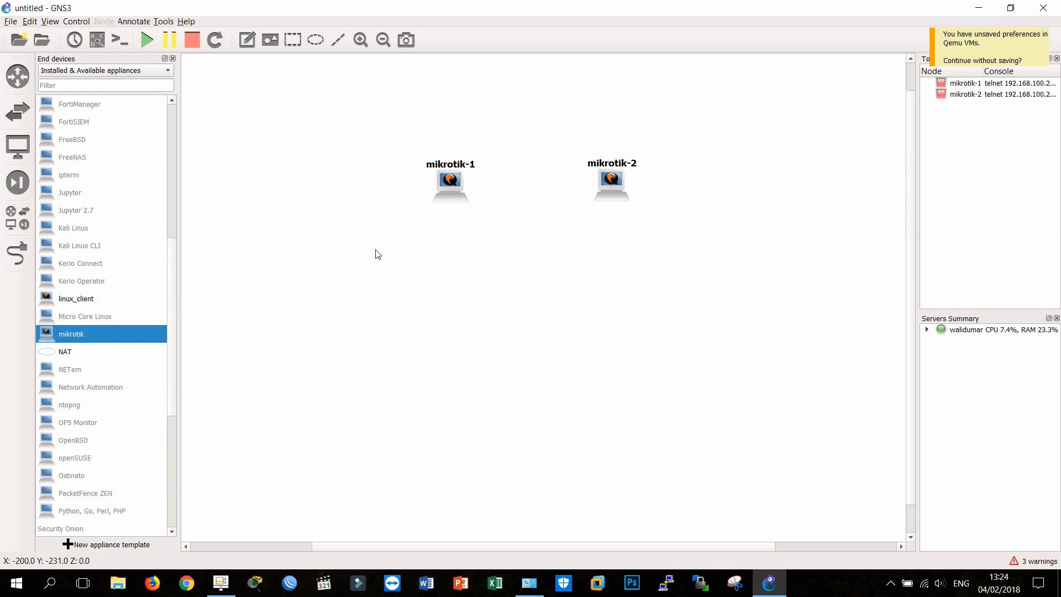
# Step: Reposition the two mikrotik nodes slightly lower and farther apart, keeping them level
pyautogui.moveTo(424, 135)
pyautogui.mouseDown()
pyautogui.moveTo(485, 218)
pyautogui.moveTo(446, 194)
pyautogui.mouseUp()
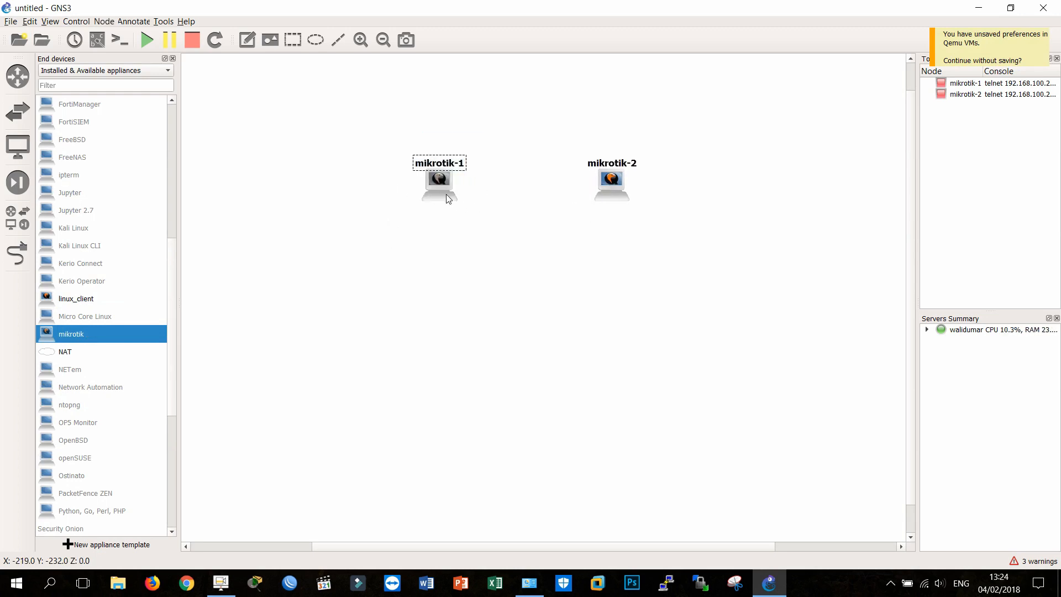
pyautogui.moveTo(375, 147); pyautogui.dragTo(682, 227)
pyautogui.click(681, 227)
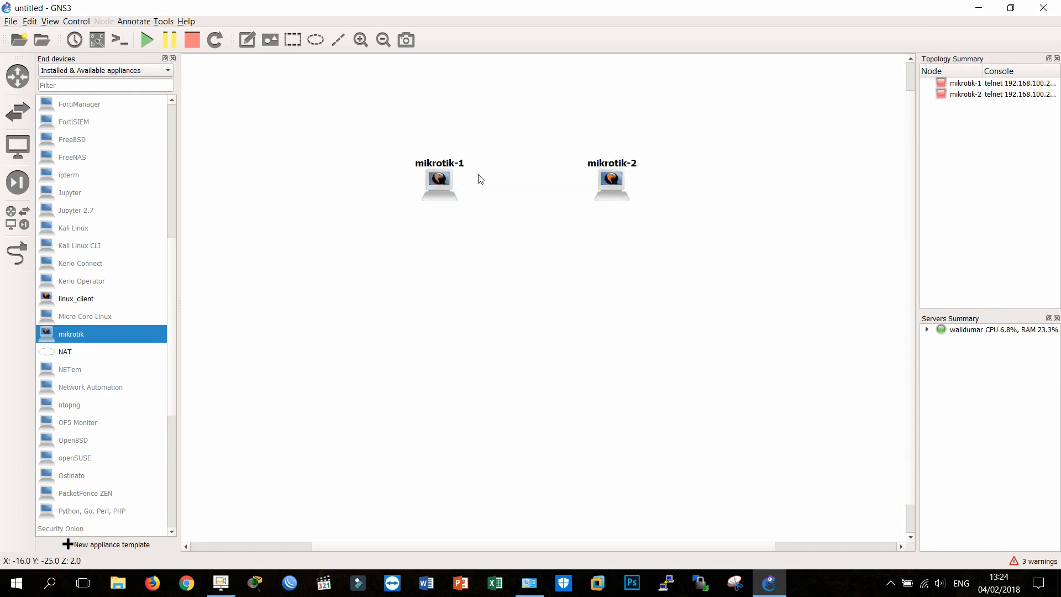
pyautogui.moveTo(379, 133); pyautogui.dragTo(680, 239)
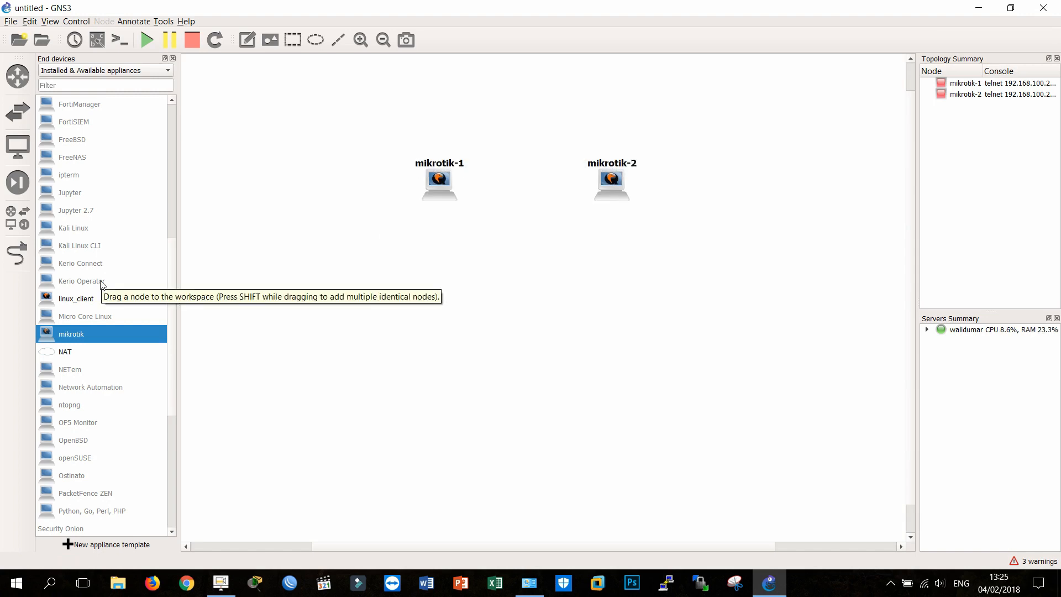
pyautogui.scroll(-5, 101, 284)
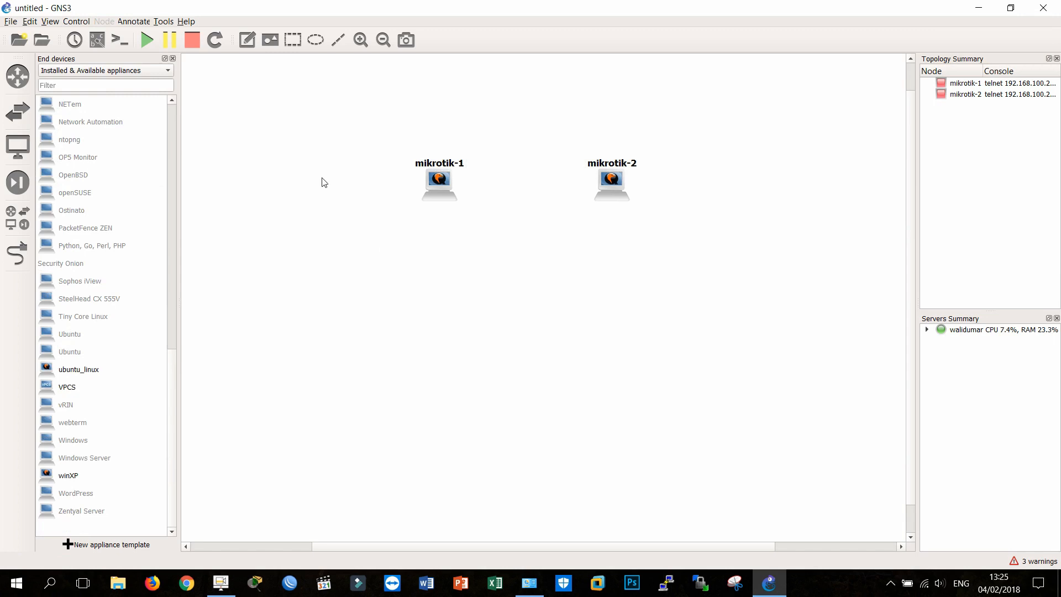
pyautogui.moveTo(339, 122); pyautogui.dragTo(645, 221)
pyautogui.moveTo(615, 186); pyautogui.dragTo(610, 217)
pyautogui.click(576, 252)
pyautogui.click(555, 249)
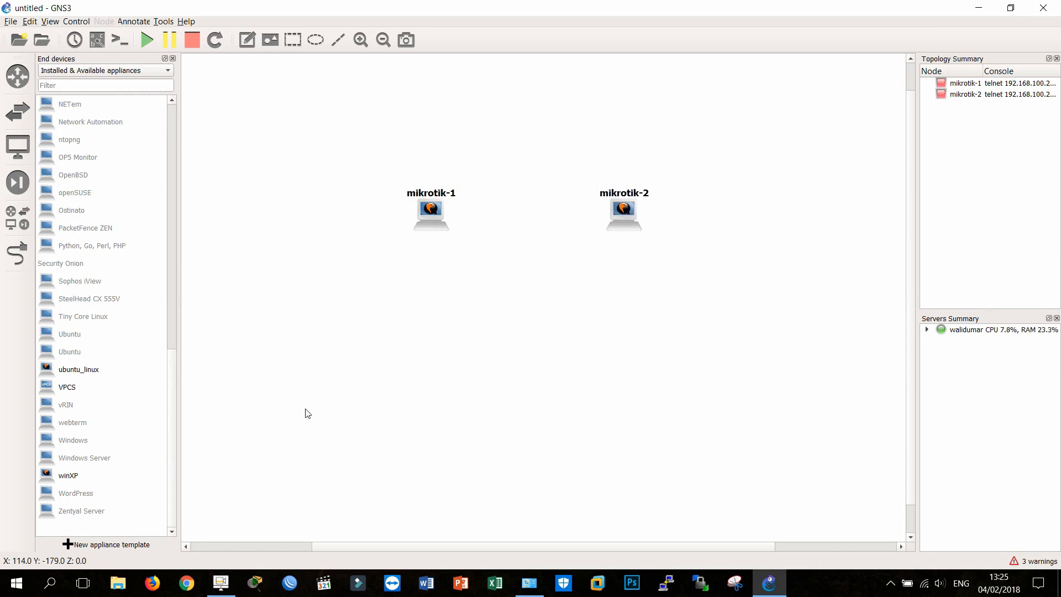
pyautogui.moveTo(355, 166); pyautogui.dragTo(722, 242)
pyautogui.click(717, 290)
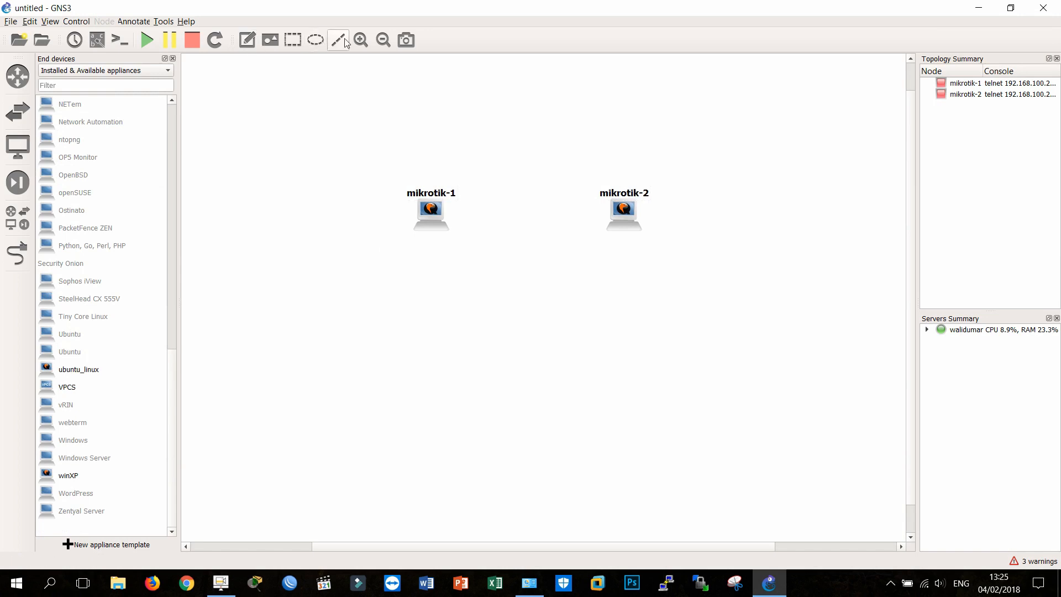
# Step: Link Ethernet0 of mikrotik-1 to Ethernet0 of mikrotik-2 and leave link mode
pyautogui.click(17, 253)
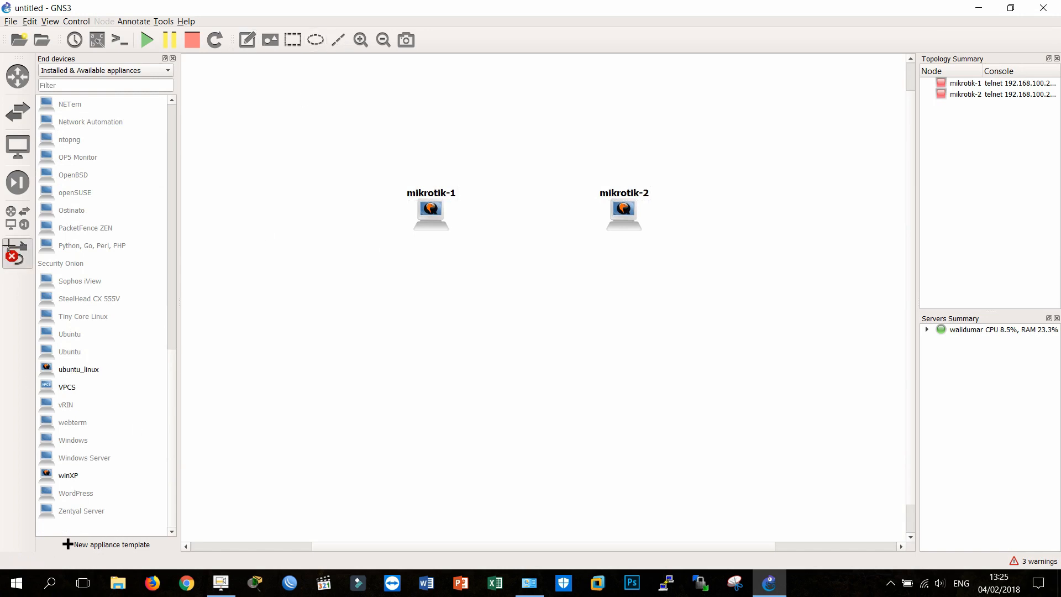
pyautogui.click(424, 207)
pyautogui.click(447, 211)
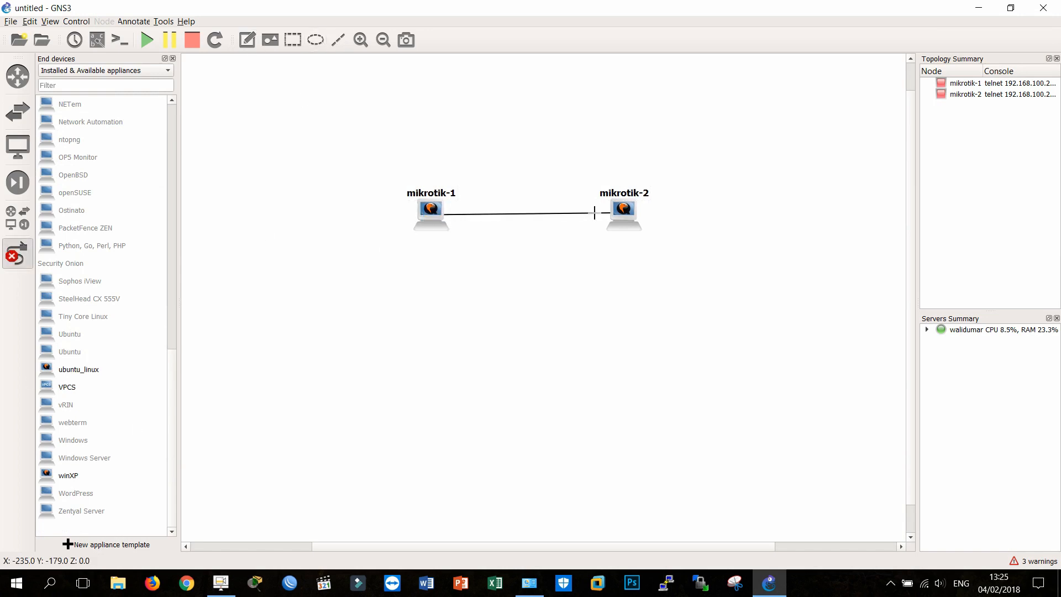
pyautogui.click(623, 214)
pyautogui.click(639, 223)
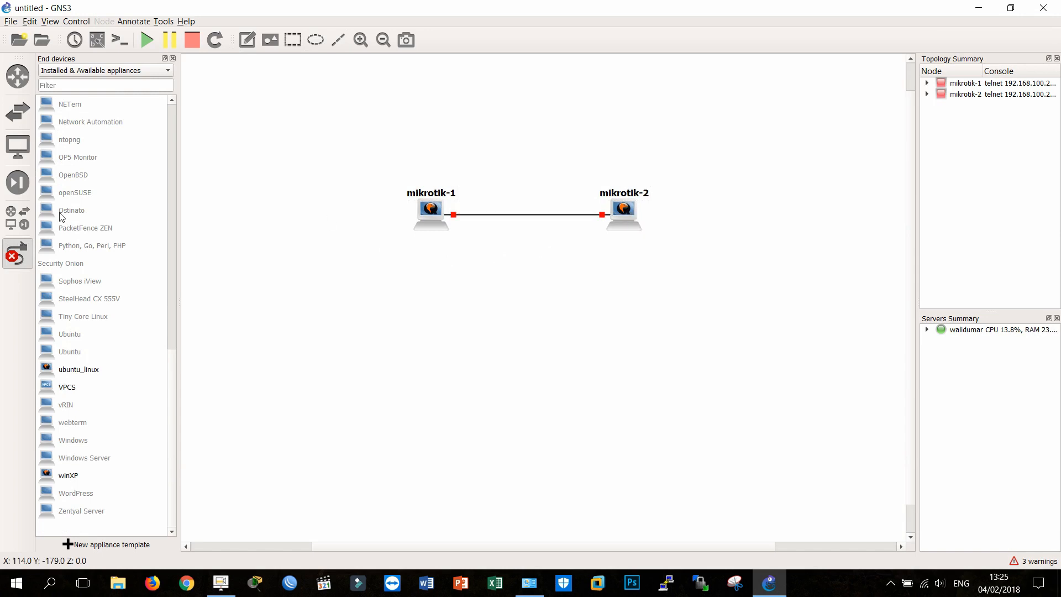
pyautogui.click(16, 252)
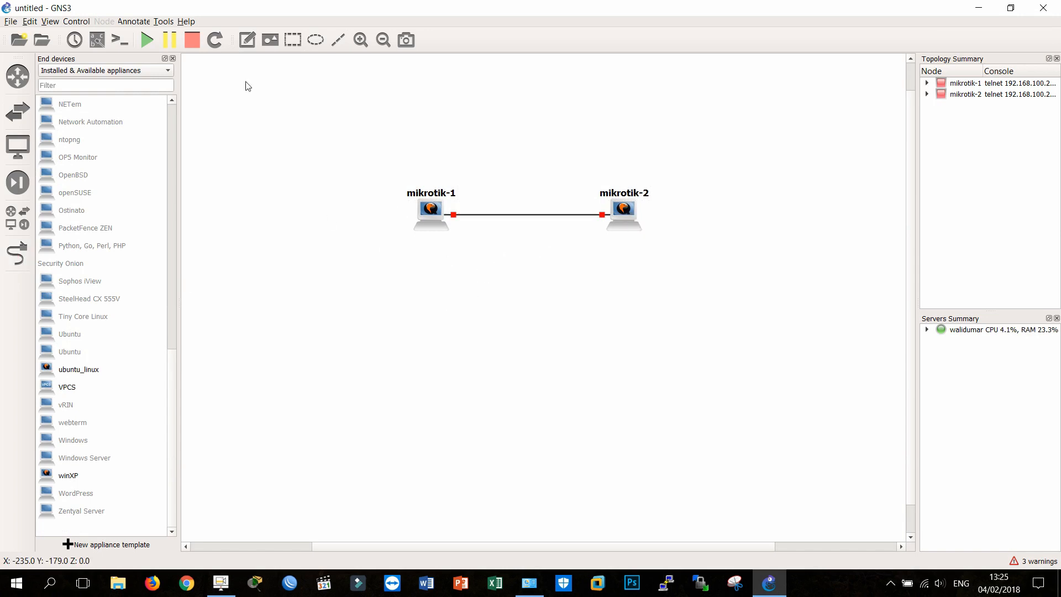
# Step: Add the text note "192.168.10.0/30" above the link between the two mikrotik nodes
pyautogui.click(247, 39)
pyautogui.click(485, 168)
pyautogui.write('192.168.10.0/30')
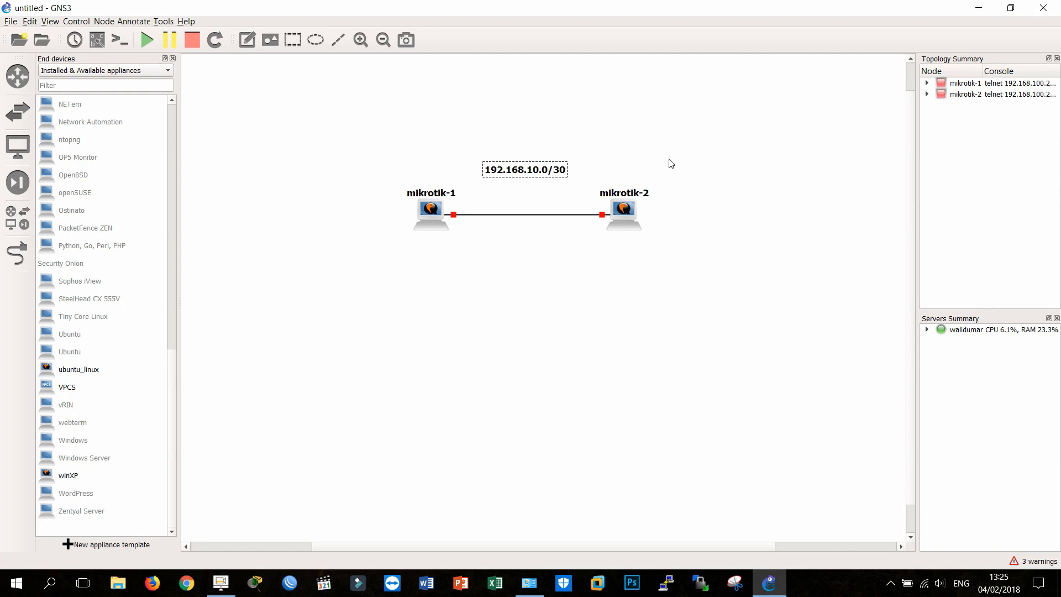
pyautogui.click(486, 135)
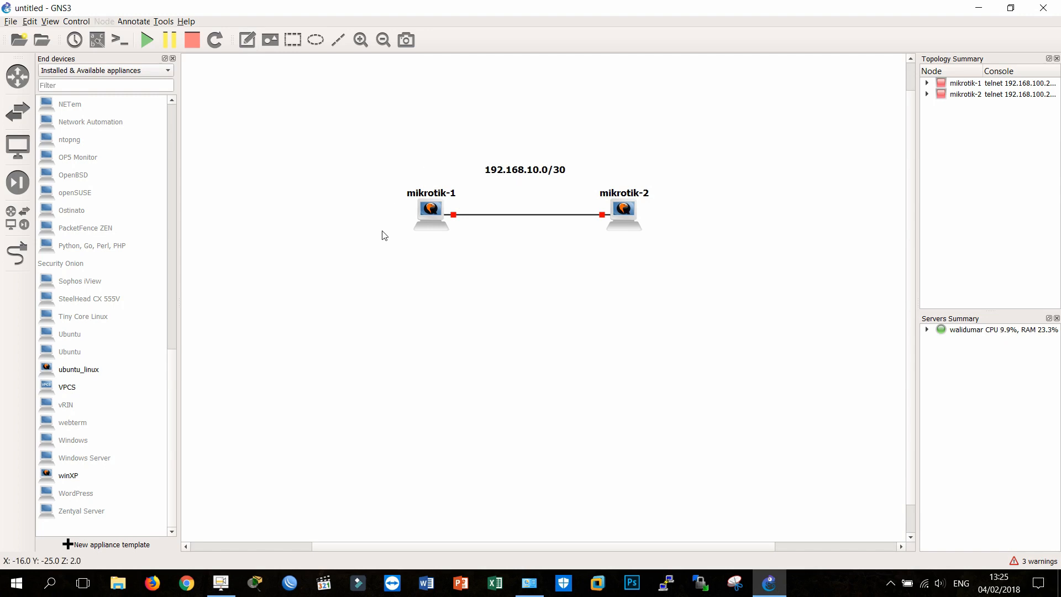
# Step: Place two linux_client devices, one below and outside mikrotik-1, the other below and outside mikrotik-2
pyautogui.scroll(5, 97, 354)
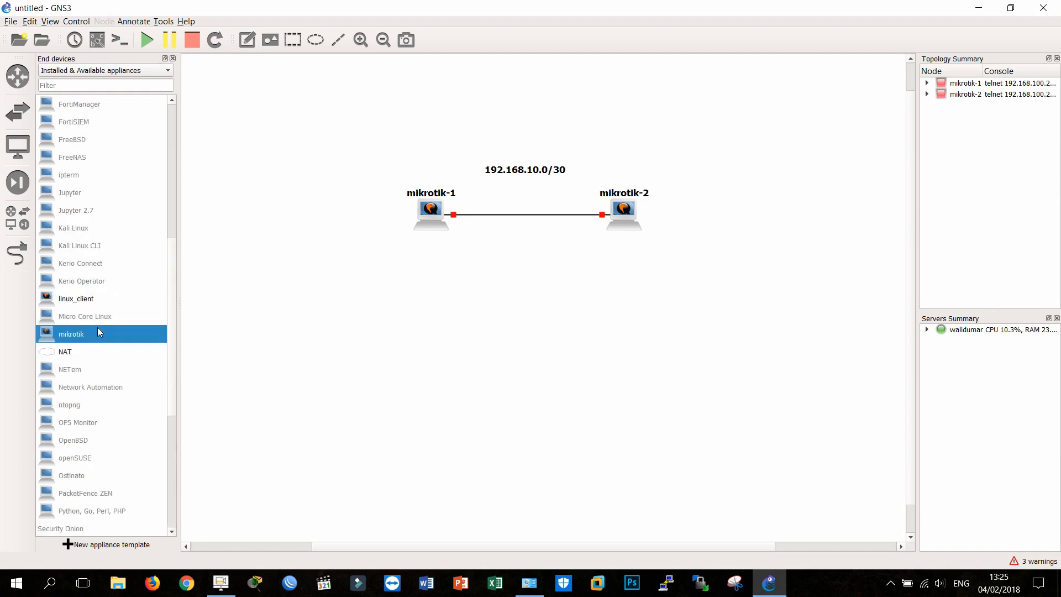
pyautogui.moveTo(107, 297); pyautogui.dragTo(358, 308)
pyautogui.moveTo(357, 308); pyautogui.dragTo(326, 277)
pyautogui.moveTo(85, 302); pyautogui.dragTo(738, 301)
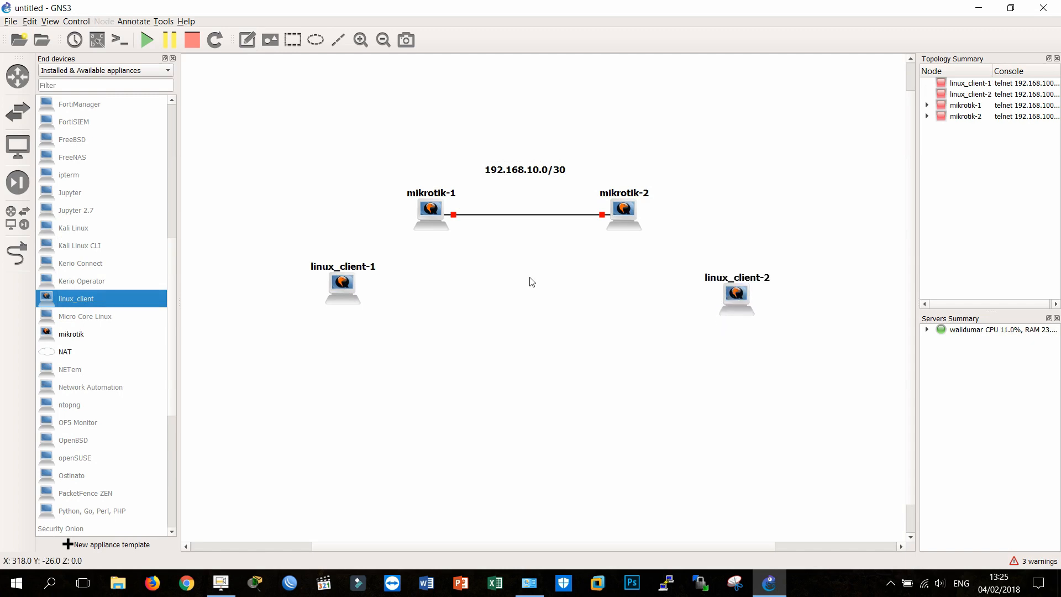
# Step: Set the number of network adapters to 2 in the configuration of mikrotik-1
pyautogui.moveTo(431, 215)
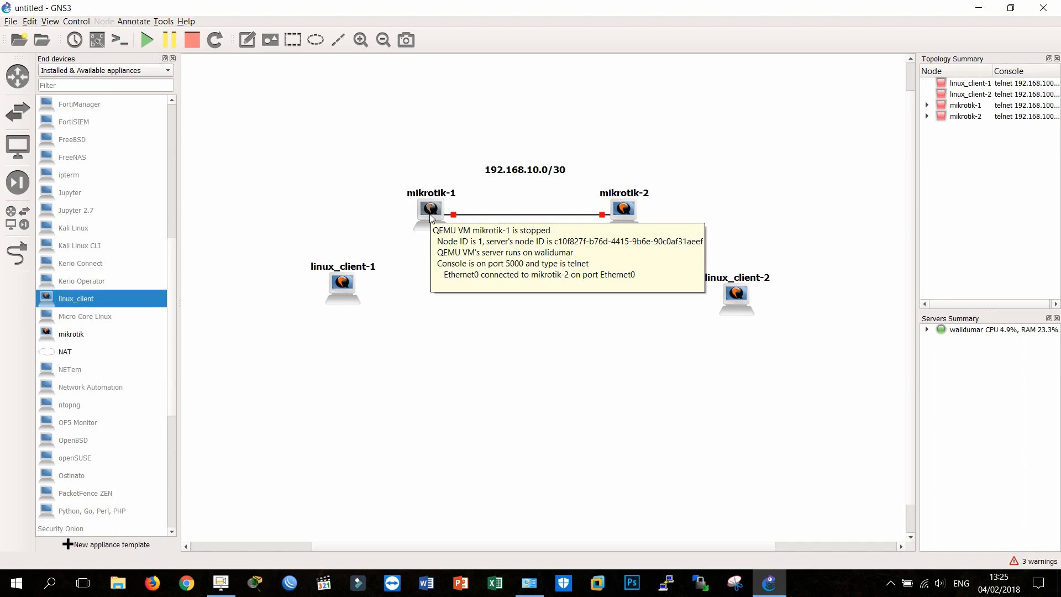
pyautogui.rightClick(430, 217)
pyautogui.click(325, 186)
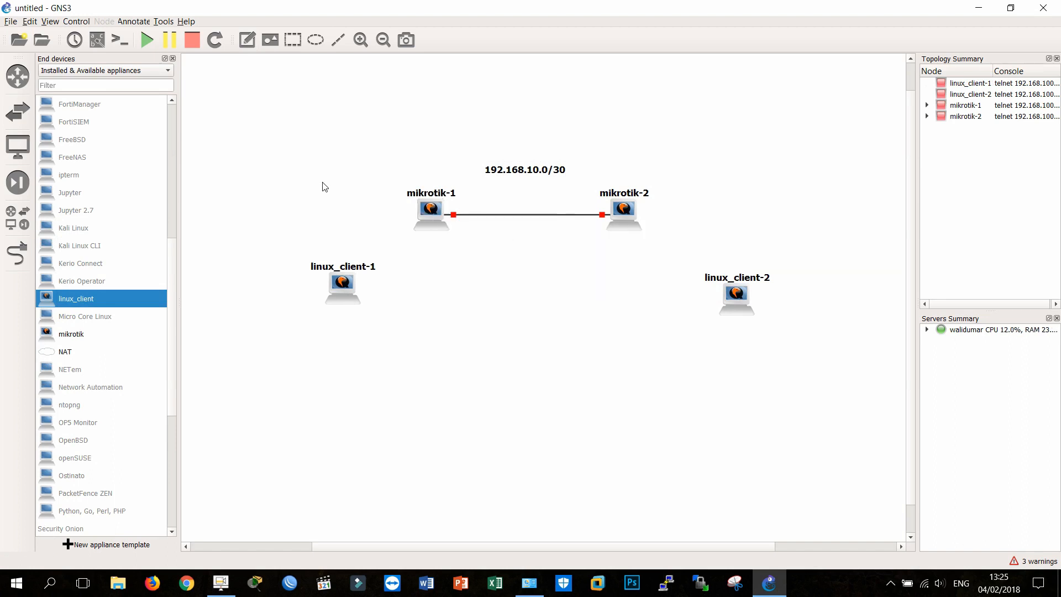
pyautogui.rightClick(426, 215)
pyautogui.click(429, 219)
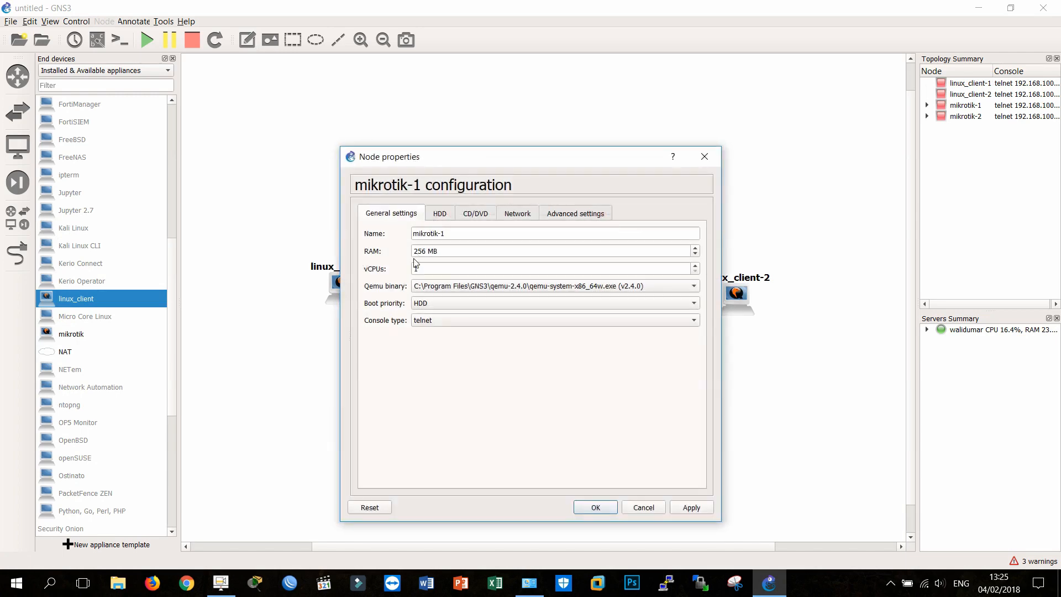
pyautogui.click(514, 215)
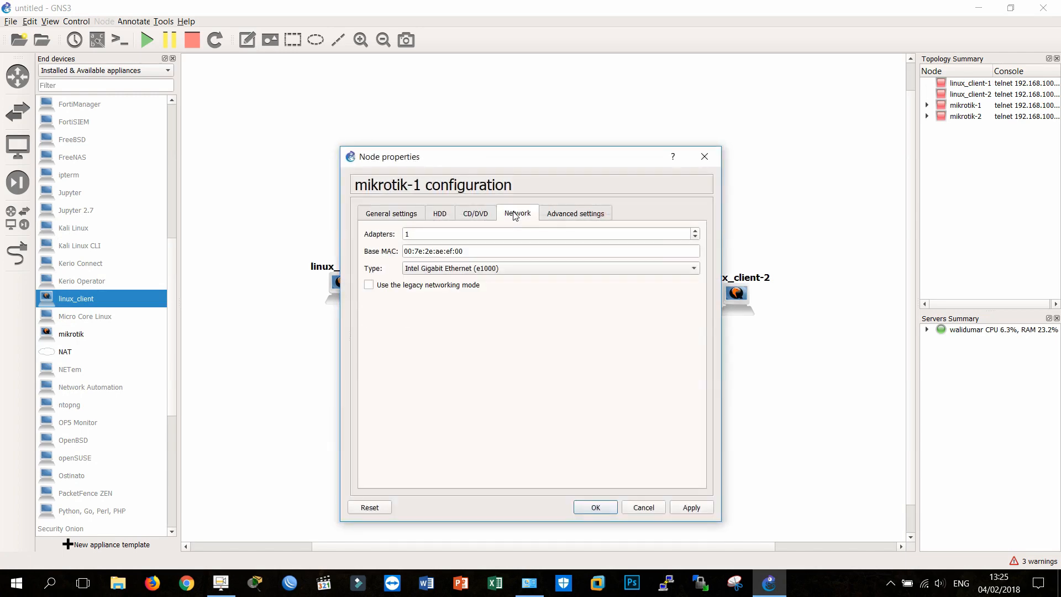
pyautogui.click(695, 231)
# Step: Review the CD/DVD, general and advanced settings of mikrotik-1, try to confirm the adapter change, and cancel the configuration
pyautogui.click(466, 221)
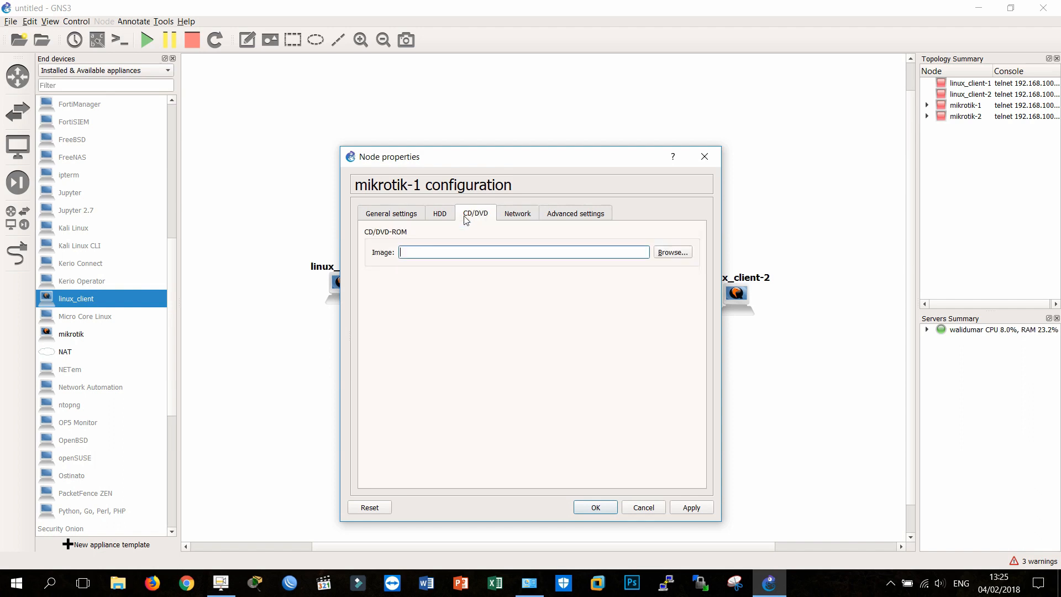
pyautogui.click(422, 216)
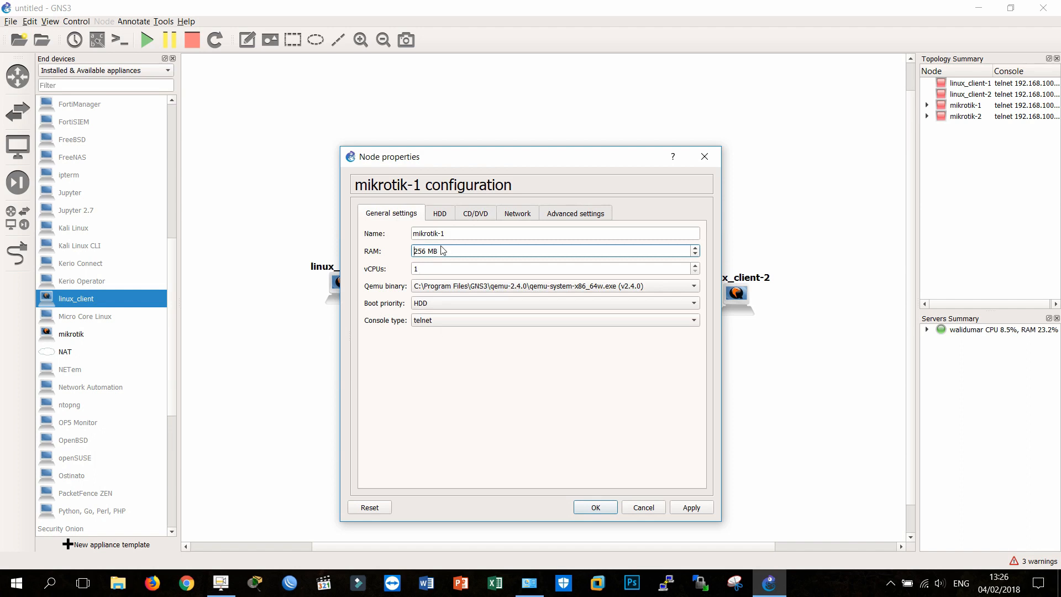
pyautogui.click(526, 214)
pyautogui.click(572, 215)
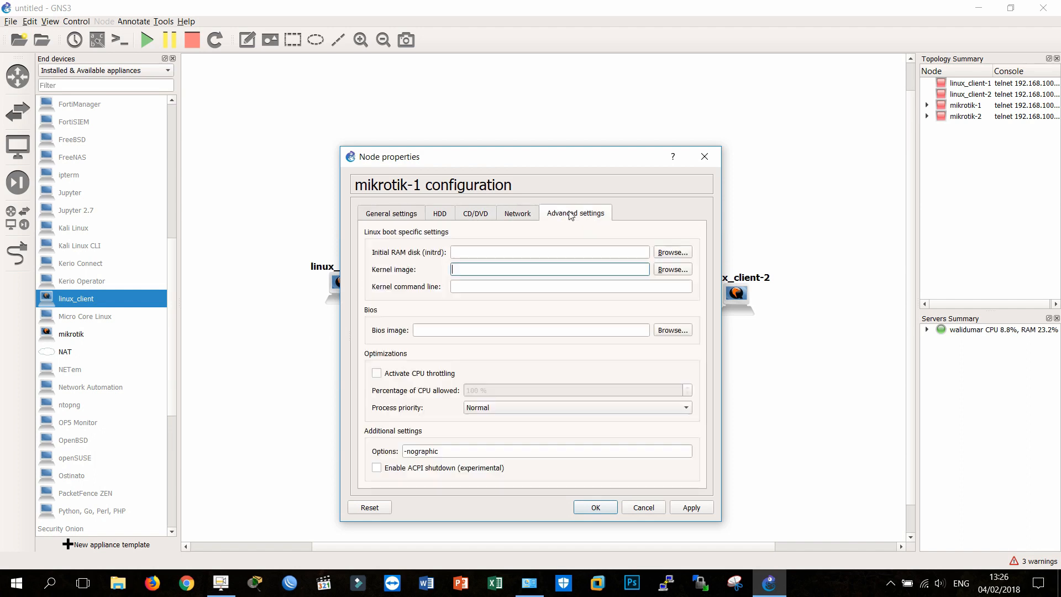
pyautogui.click(611, 504)
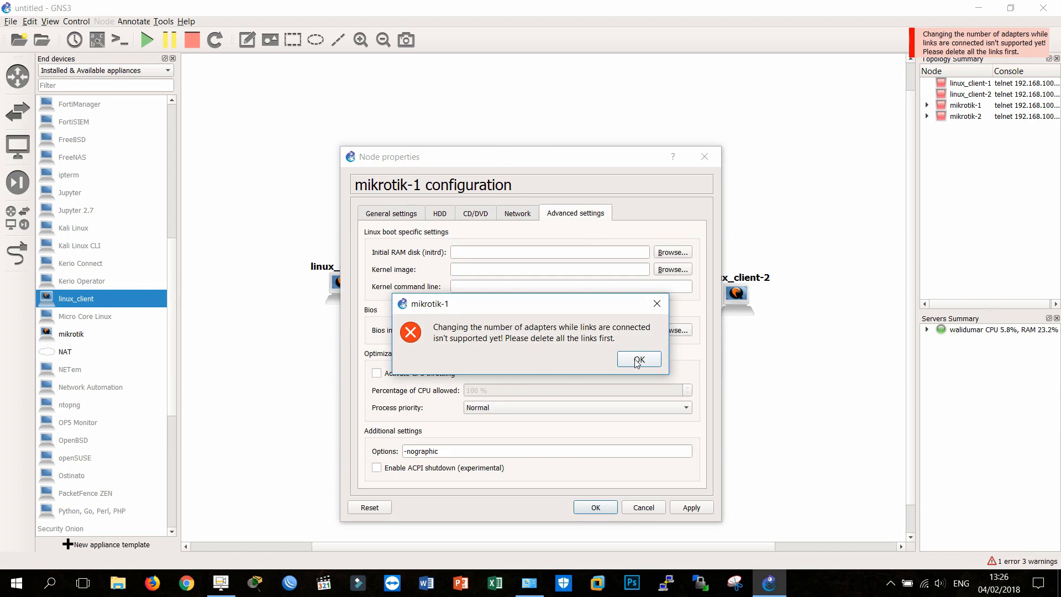
pyautogui.click(639, 360)
pyautogui.click(633, 508)
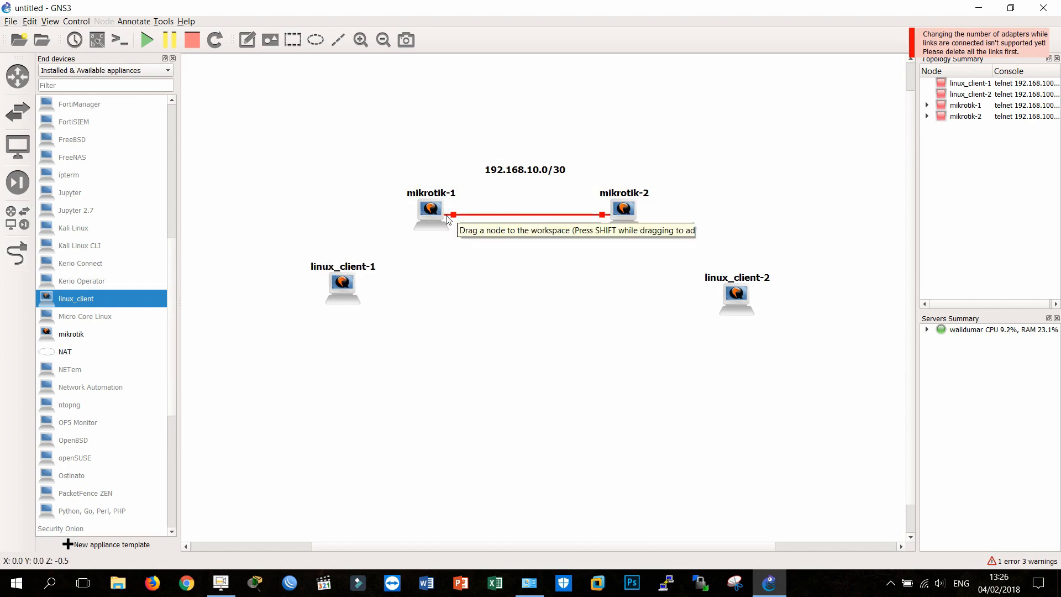
# Step: Delete the linked mikrotik-1 node and place a new mikrotik device in its position
pyautogui.rightClick(422, 211)
pyautogui.click(486, 448)
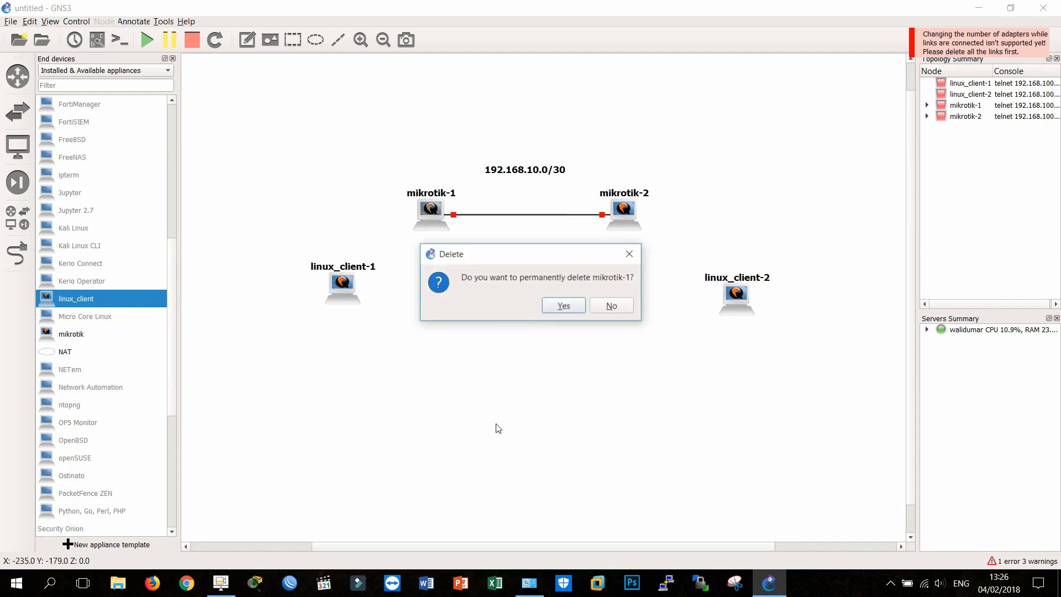
pyautogui.click(564, 306)
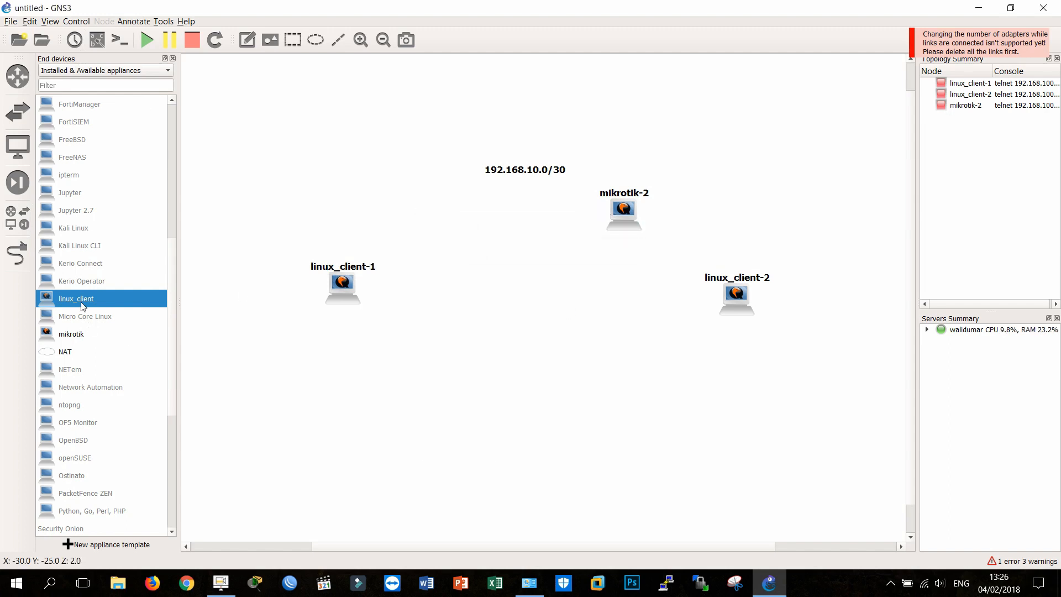
pyautogui.moveTo(86, 336); pyautogui.dragTo(441, 218)
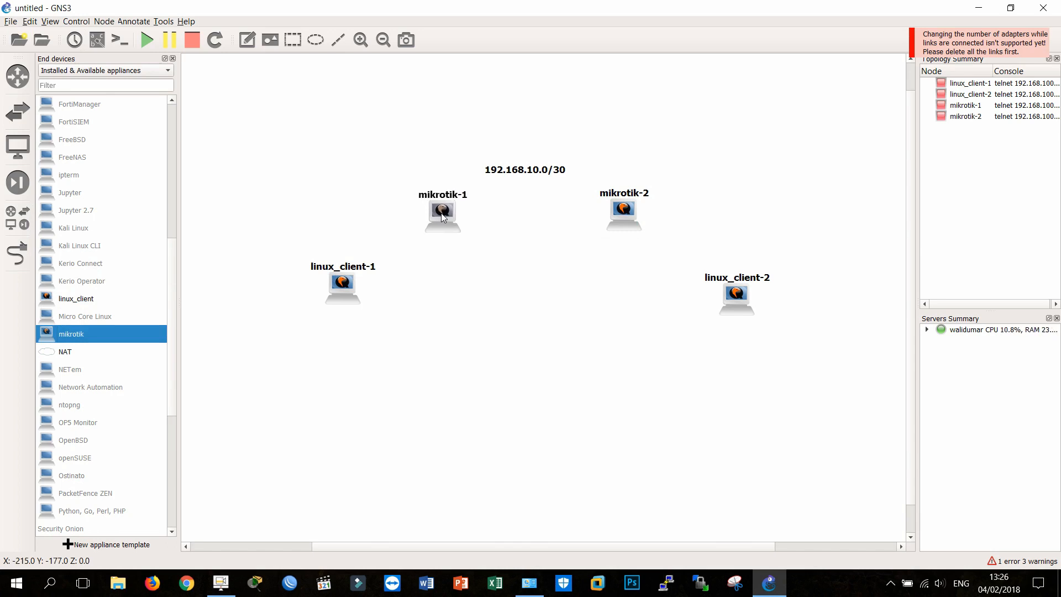
# Step: Set the new mikrotik-1 node's number of network adapters to 2 and close its configuration
pyautogui.rightClick(441, 214)
pyautogui.click(484, 218)
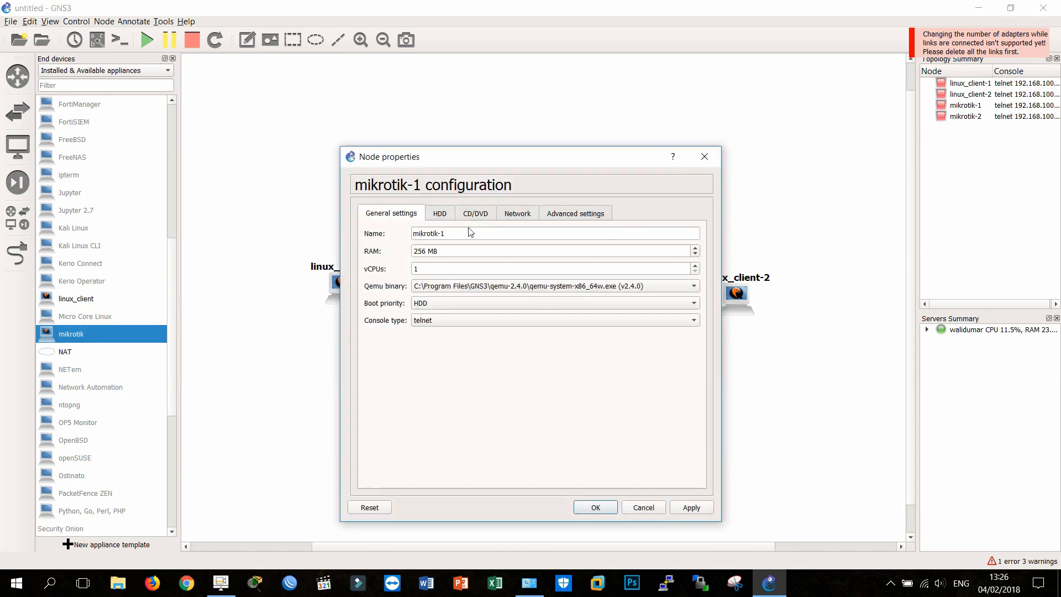
pyautogui.click(517, 214)
pyautogui.click(696, 232)
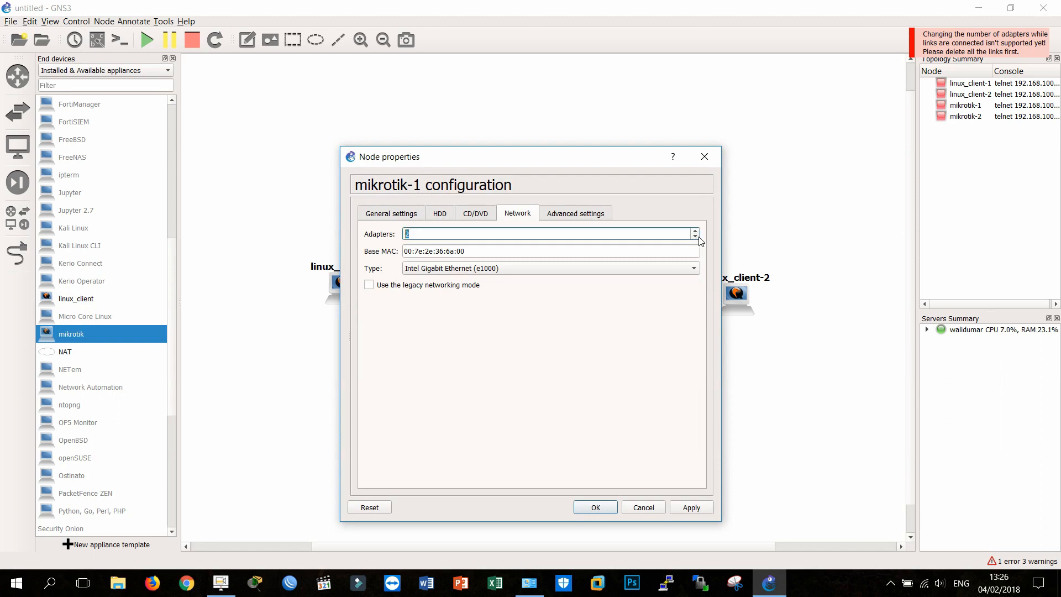
pyautogui.click(641, 506)
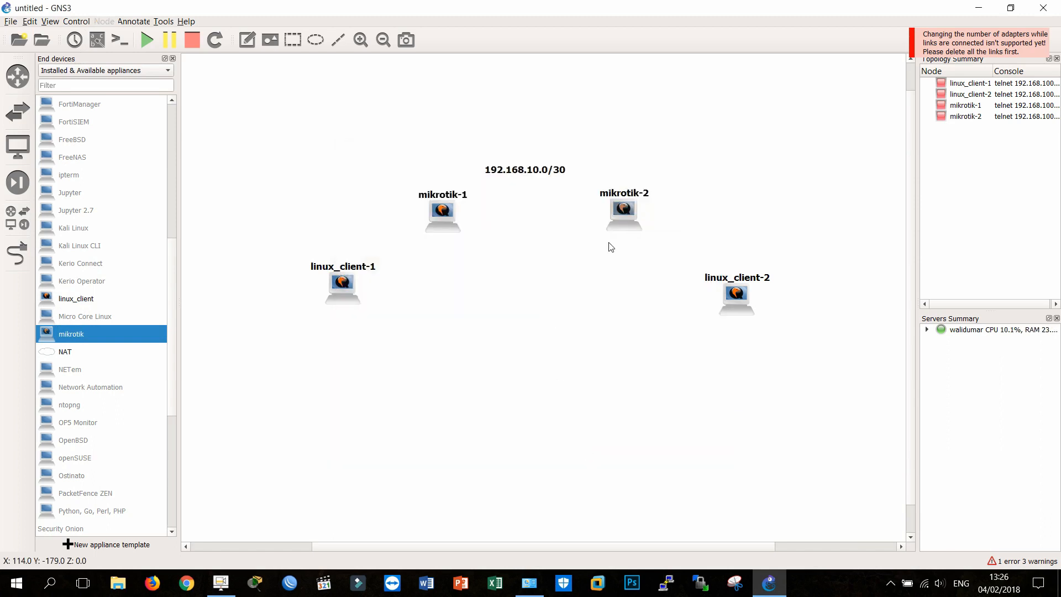
# Step: Set the number of network adapters of mikrotik-2 to 2 and confirm its configuration
pyautogui.rightClick(622, 213)
pyautogui.click(636, 229)
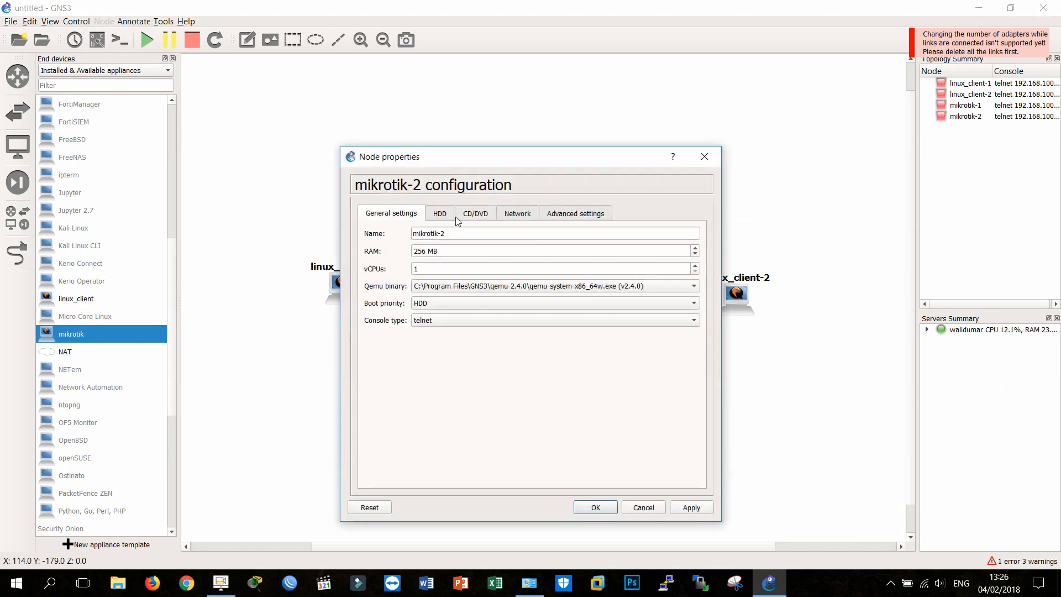
pyautogui.click(530, 216)
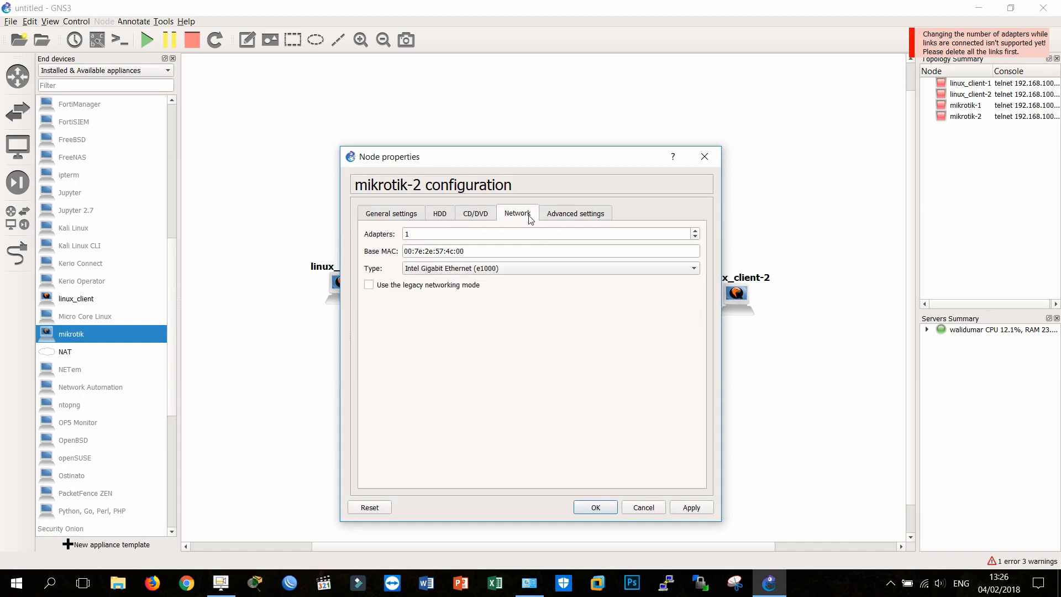
pyautogui.click(695, 231)
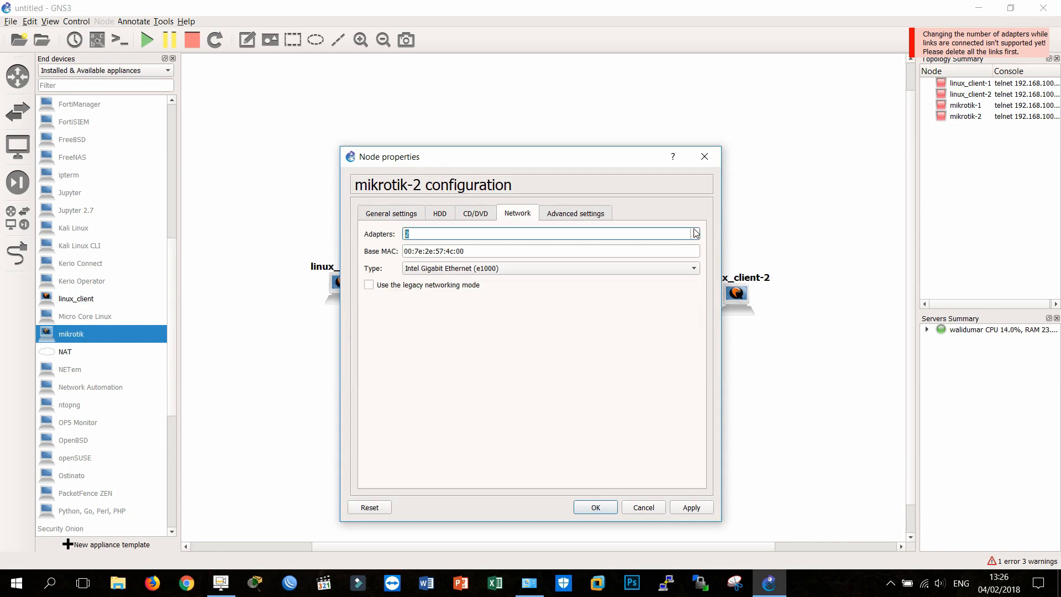
pyautogui.click(595, 508)
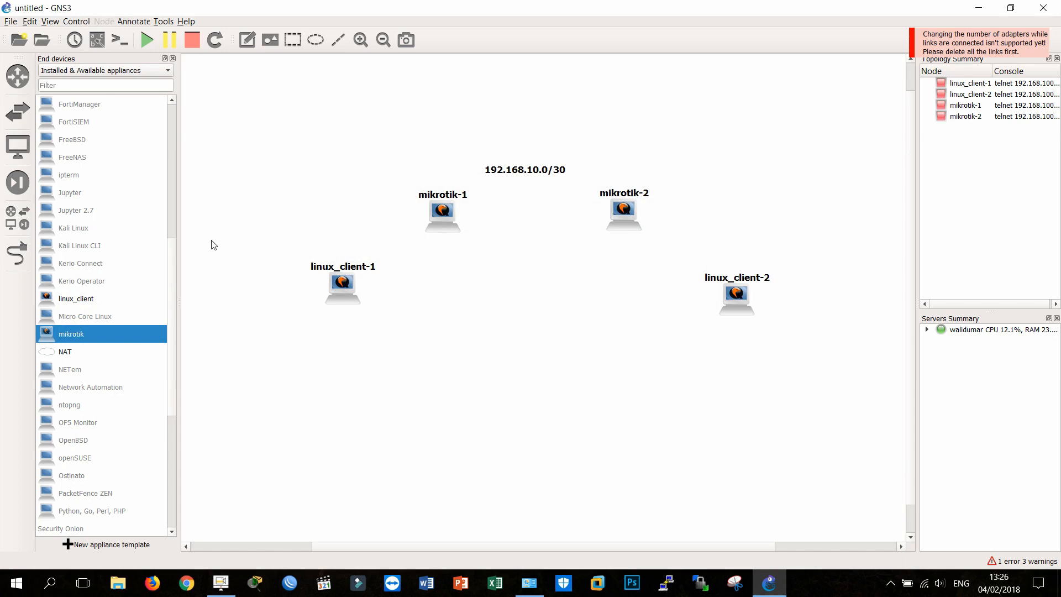
# Step: Move both Linux clients slightly lower and inward, and link mikrotik-1's Ethernet1 to linux_client-1
pyautogui.moveTo(356, 293); pyautogui.dragTo(377, 315)
pyautogui.moveTo(736, 307); pyautogui.dragTo(727, 318)
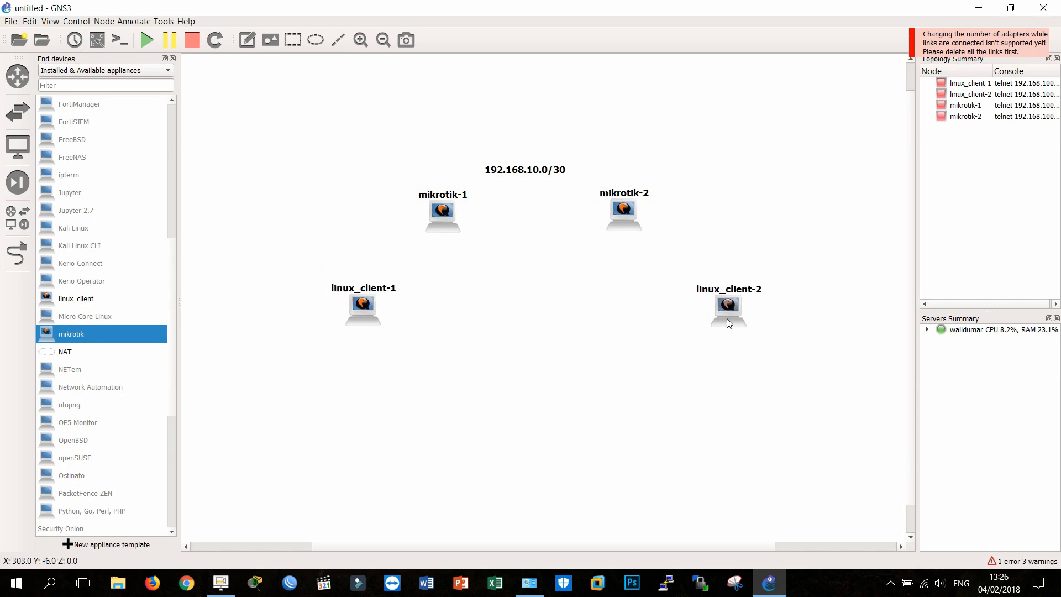
pyautogui.click(17, 251)
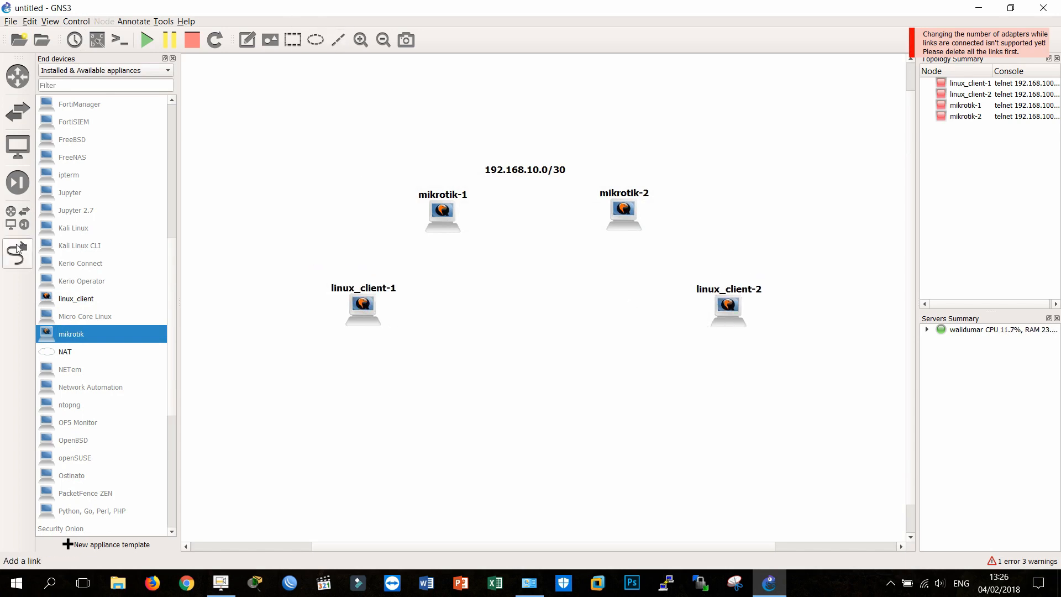
pyautogui.click(441, 215)
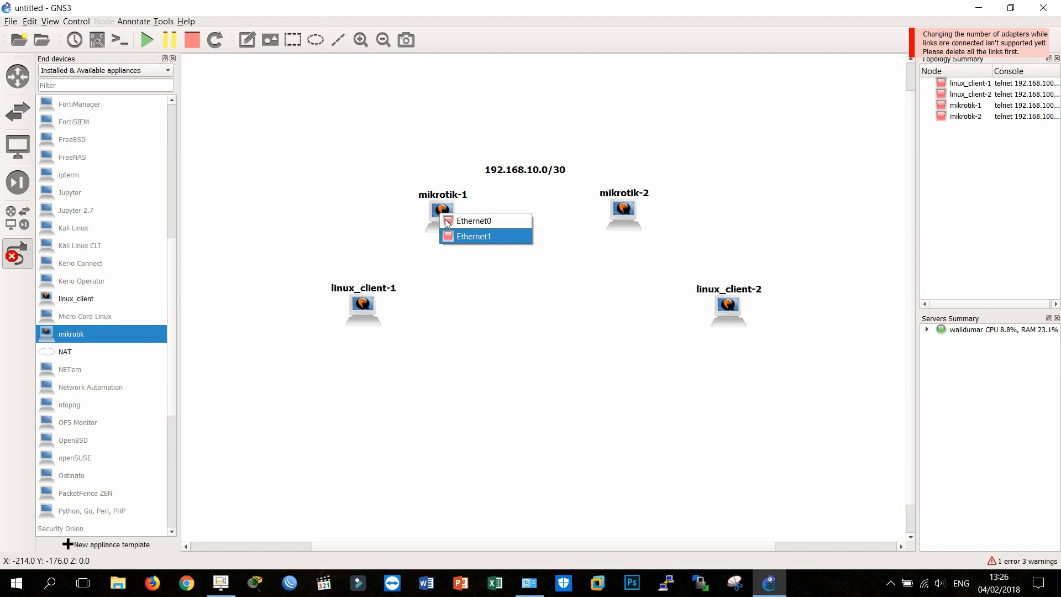
pyautogui.click(481, 238)
pyautogui.click(365, 304)
pyautogui.click(415, 318)
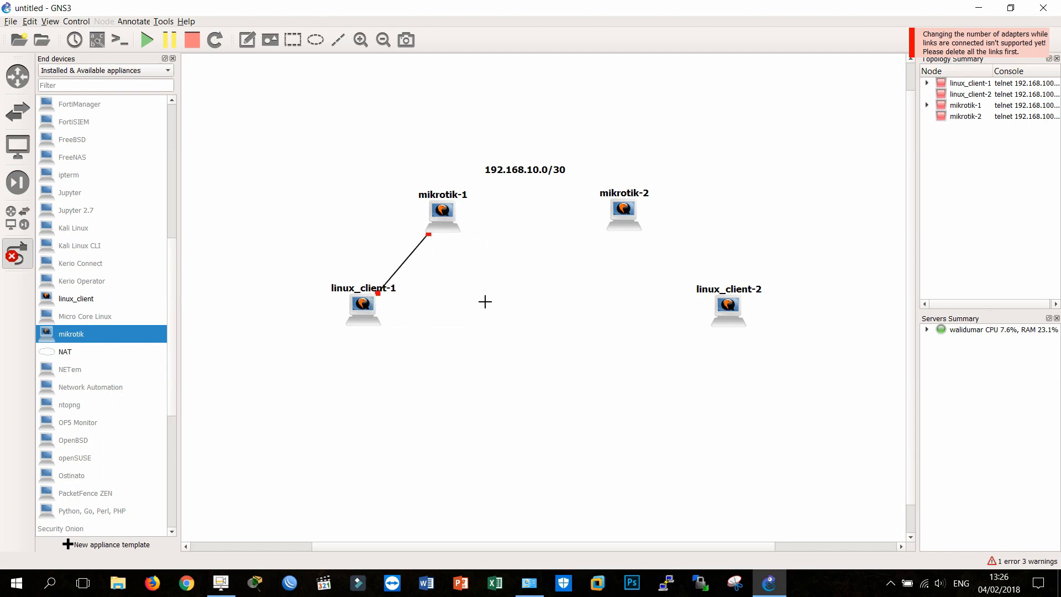
# Step: Link mikrotik-2's Ethernet1 interface to linux_client-2
pyautogui.click(622, 214)
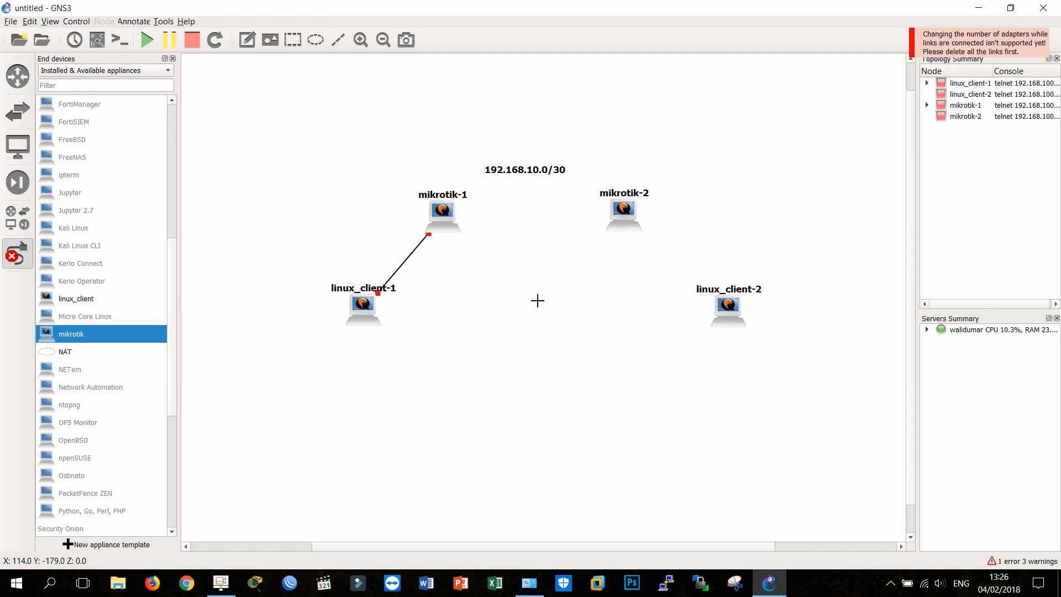
pyautogui.click(624, 218)
pyautogui.click(655, 242)
pyautogui.click(730, 310)
pyautogui.click(756, 324)
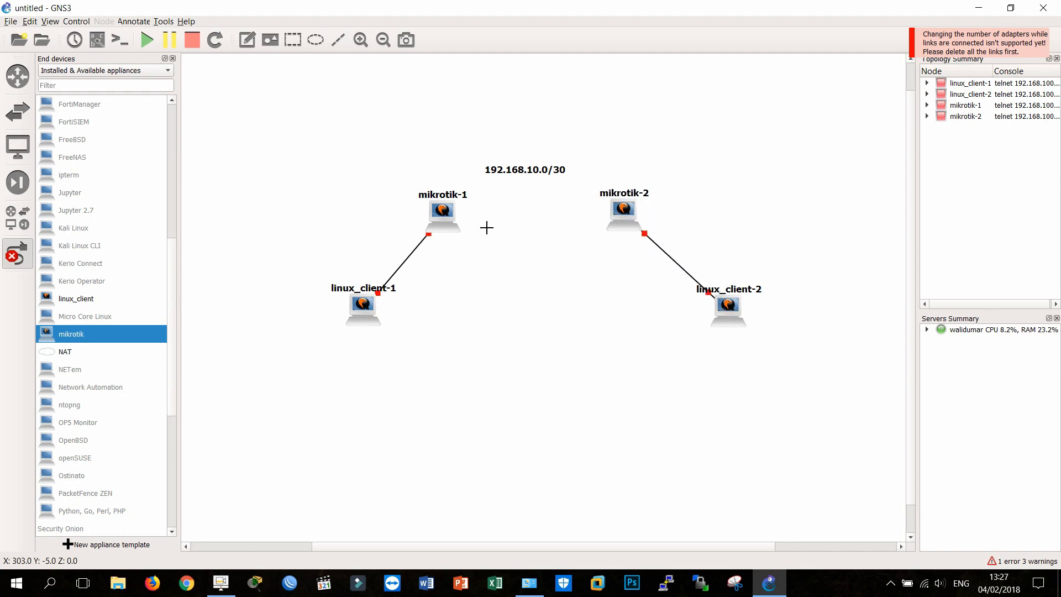
# Step: Link mikrotik-1's Ethernet0 to mikrotik-2's Ethernet0 and leave link mode
pyautogui.click(445, 218)
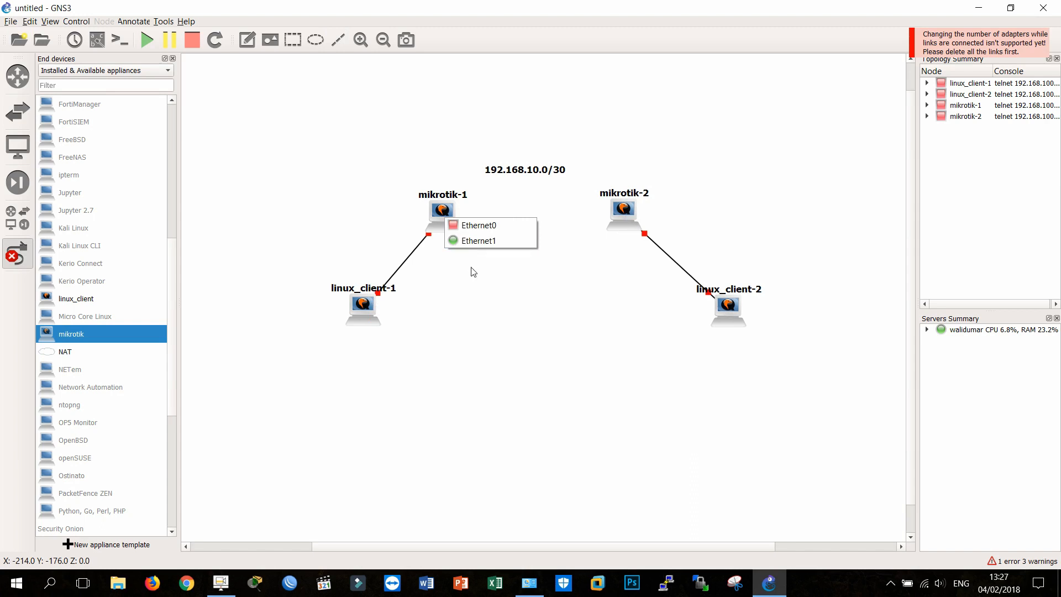
pyautogui.click(479, 240)
pyautogui.click(623, 212)
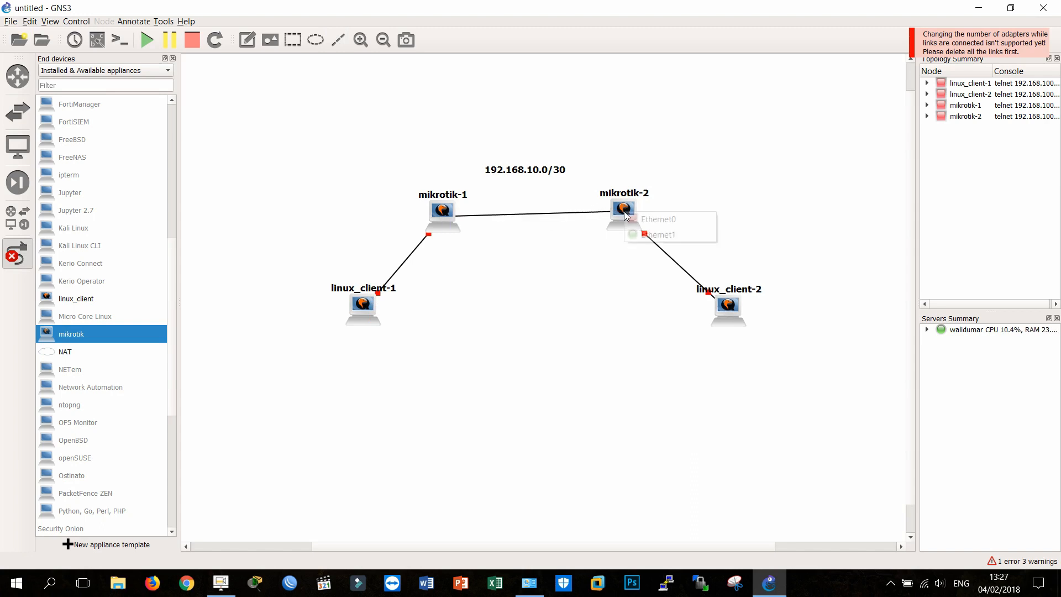
pyautogui.click(649, 233)
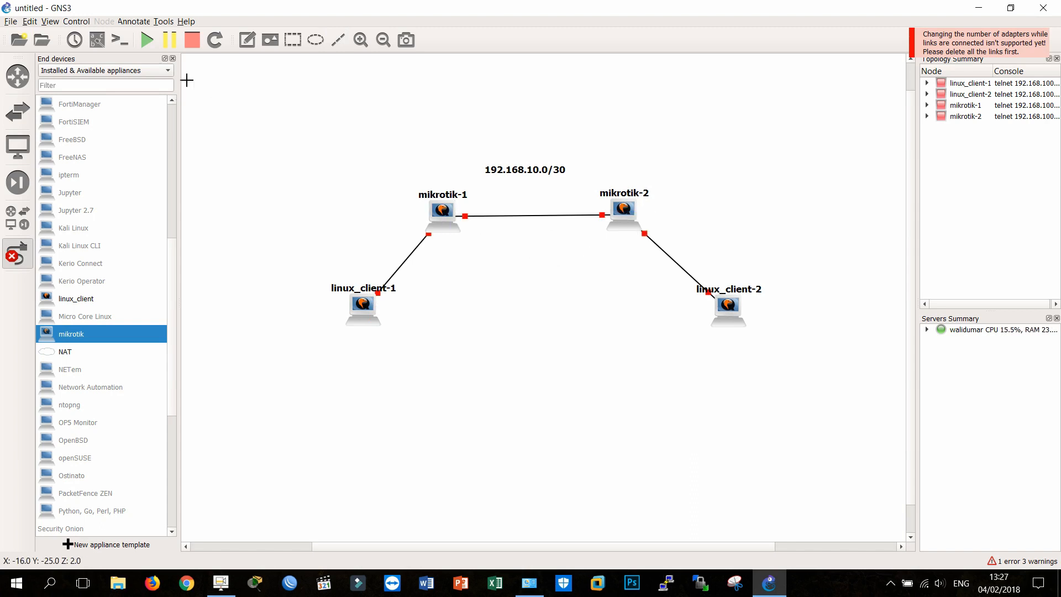
pyautogui.click(18, 253)
# Step: Level mikrotik-1 with mikrotik-2 and bring the 192.168.10.0/30 note closer to the link between the routers
pyautogui.moveTo(443, 213); pyautogui.dragTo(446, 210)
pyautogui.moveTo(534, 176); pyautogui.dragTo(545, 189)
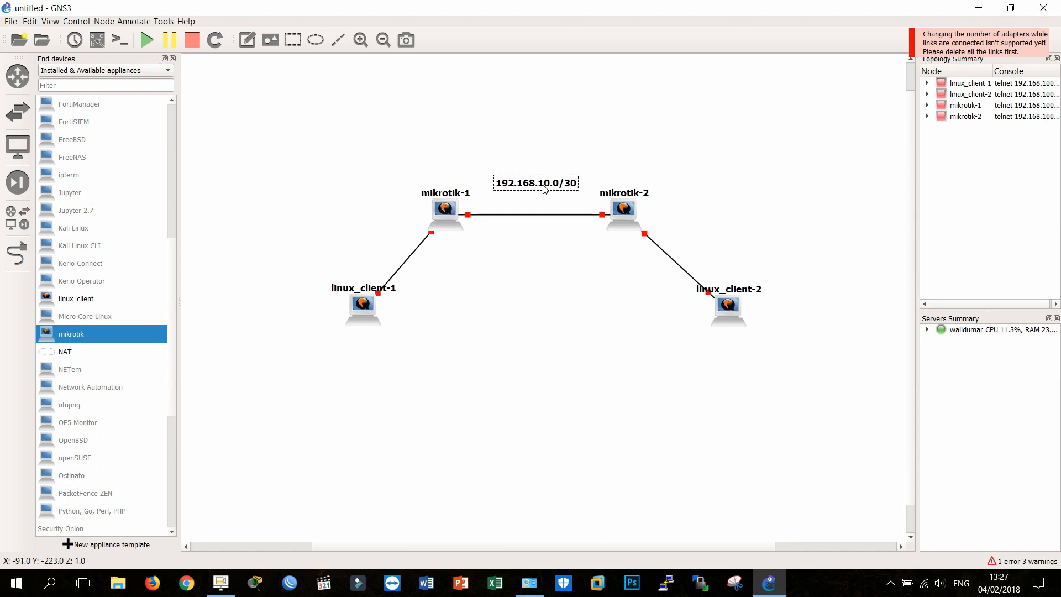
pyautogui.click(533, 259)
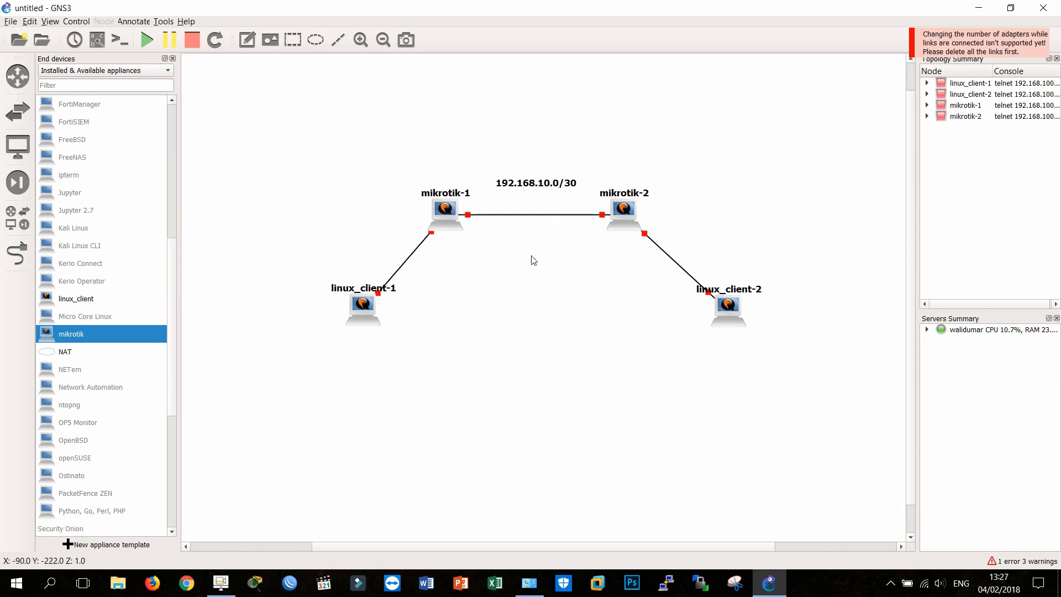
# Step: Add a note reading 192.168.1.0/28 near the link between mikrotik-1 and linux_client-1
pyautogui.click(247, 41)
pyautogui.click(508, 270)
pyautogui.write('1')
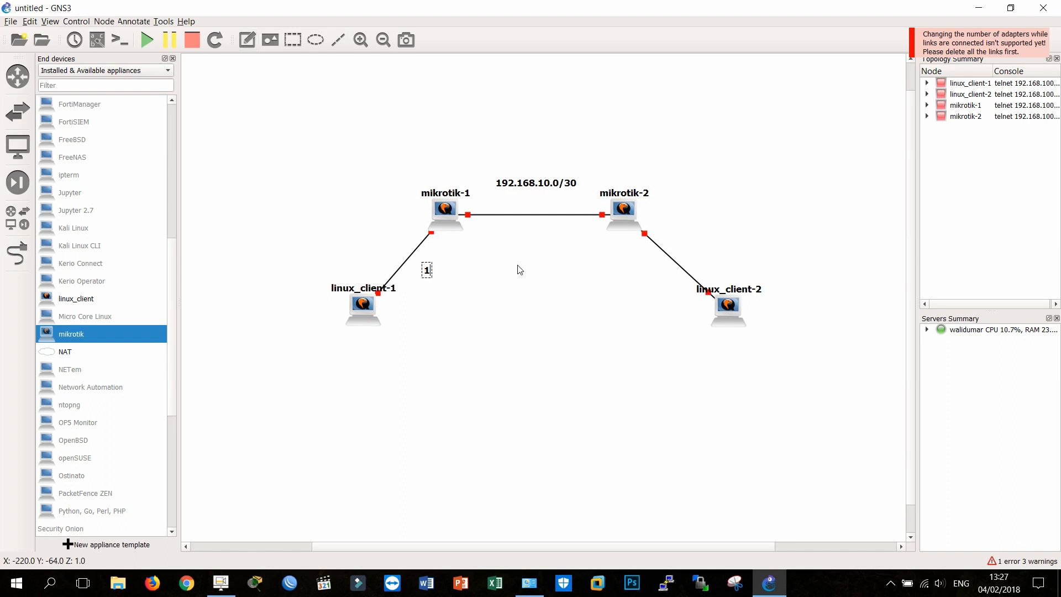
pyautogui.write('92.168.')
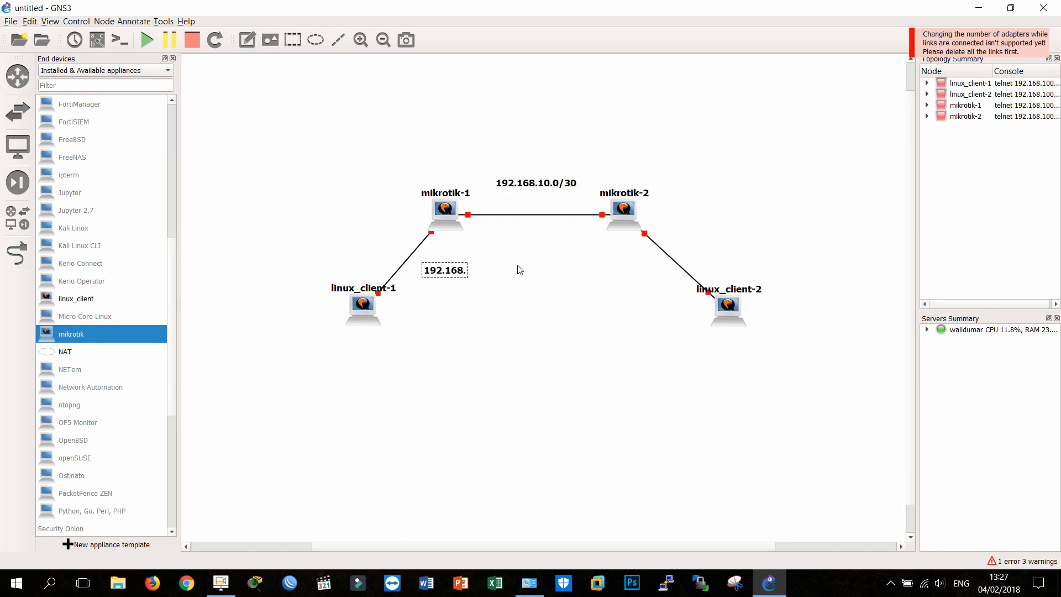
pyautogui.write('1.0/')
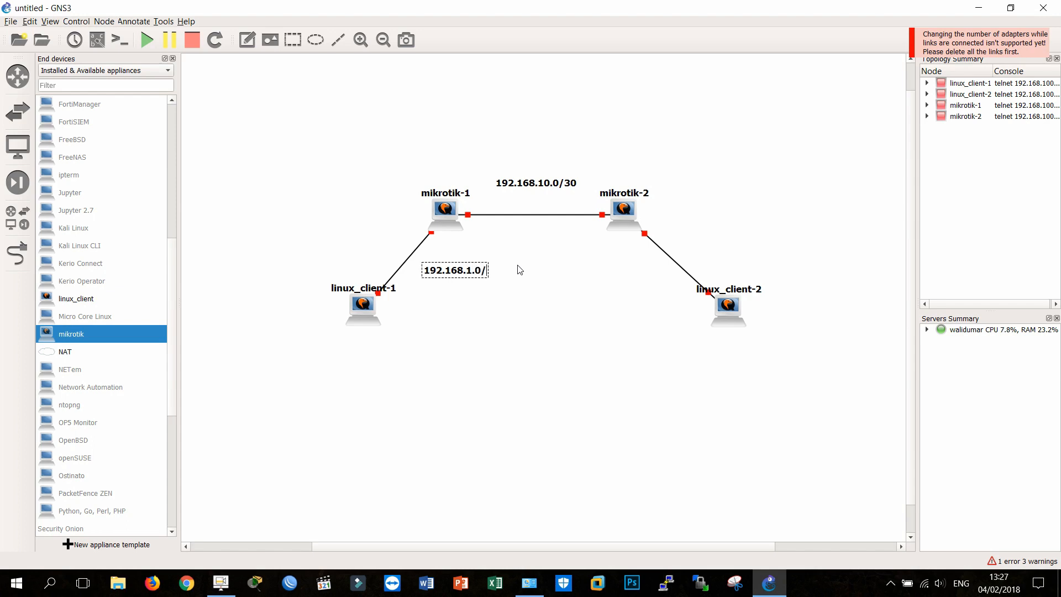
pyautogui.write('28')
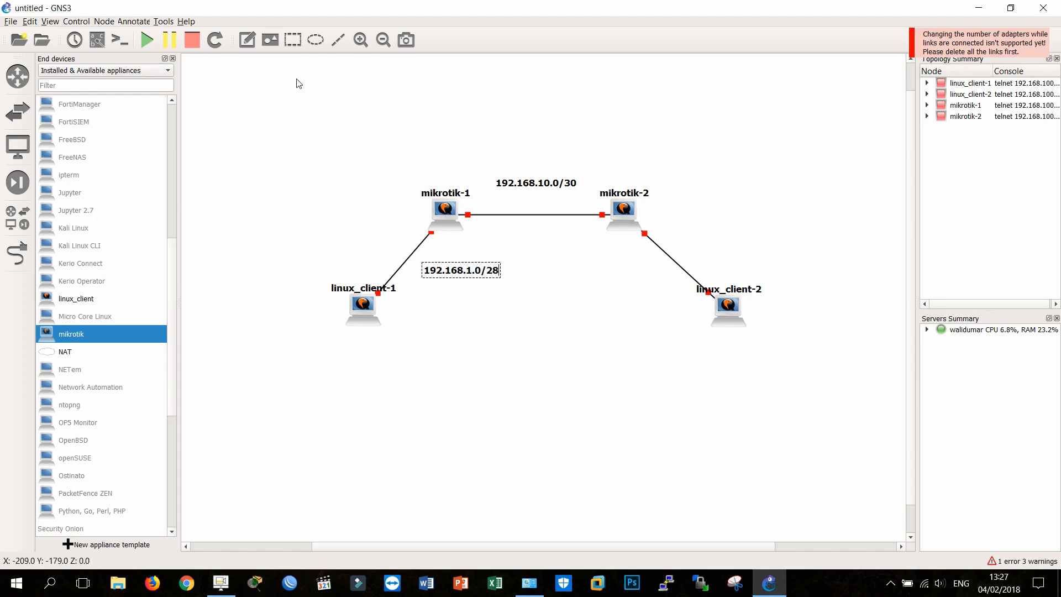
# Step: Add a note reading 192.168.2.0/28 near the link between mikrotik-2 and linux_client-2
pyautogui.click(247, 39)
pyautogui.click(612, 267)
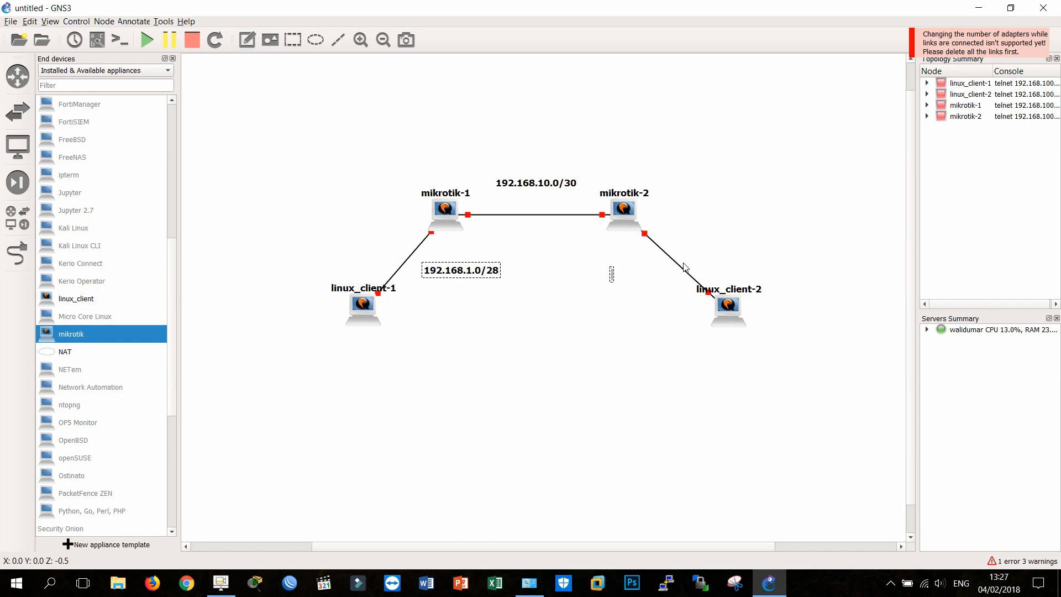
pyautogui.write('192.168')
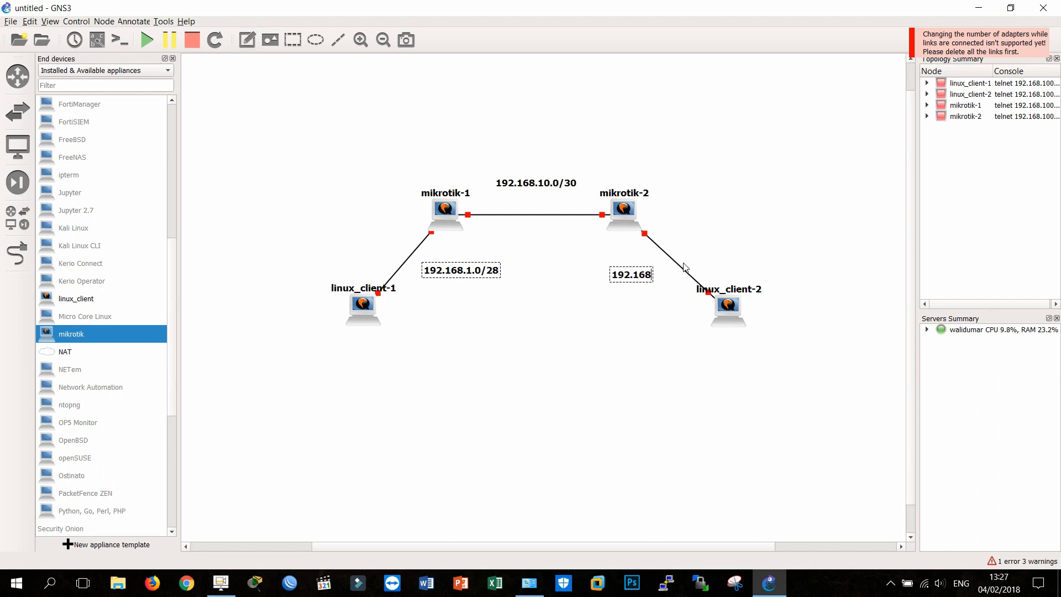
pyautogui.write('.2.0/28')
pyautogui.click(310, 200)
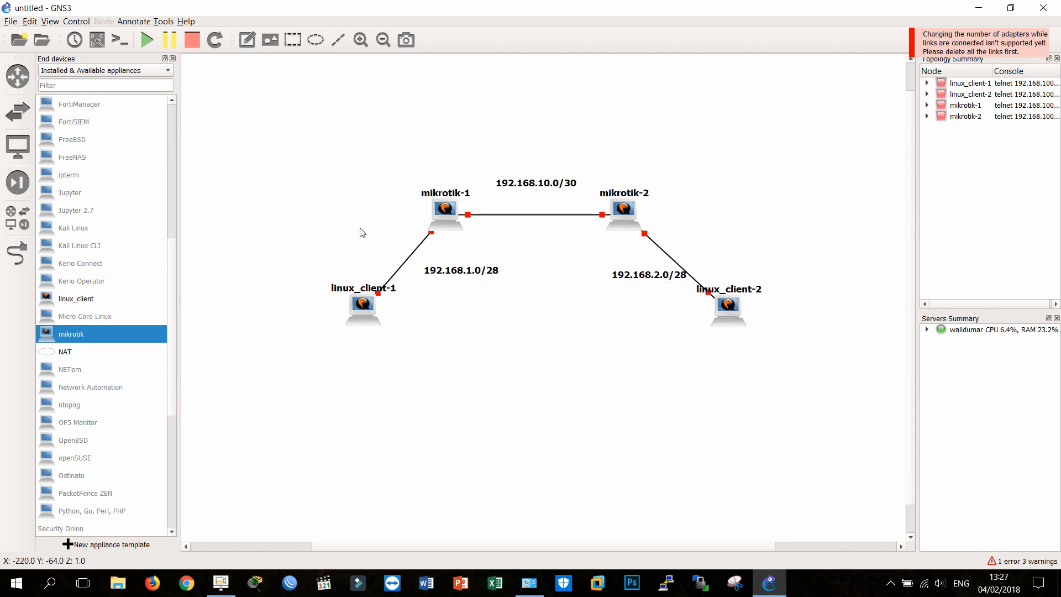
# Step: Move the two /28 notes to the outer sides of their client links and lower the 192.168.10.0/30 note toward the router link
pyautogui.moveTo(476, 272); pyautogui.dragTo(376, 259)
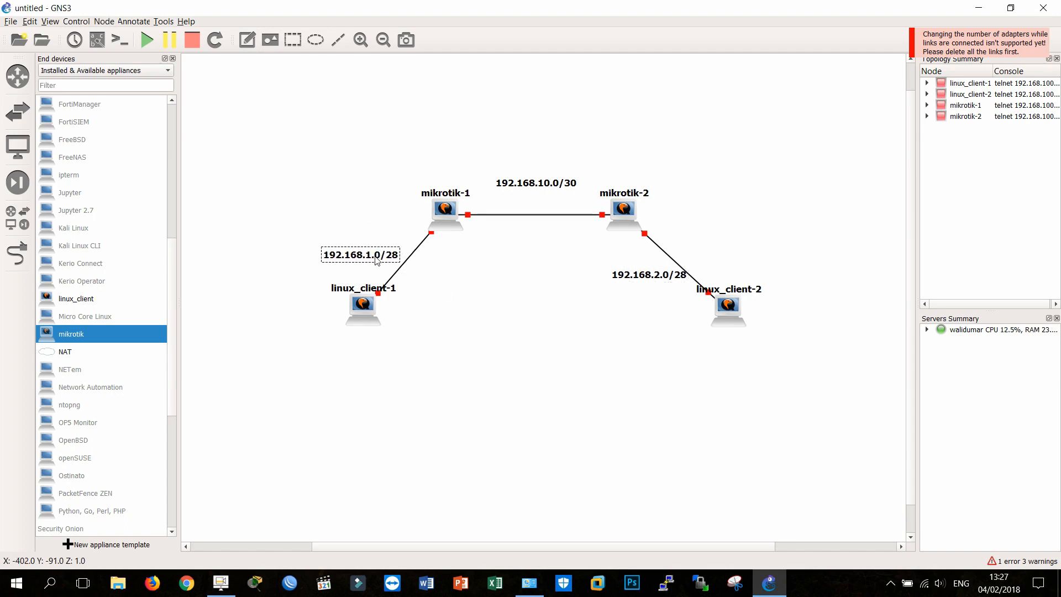
pyautogui.moveTo(637, 276); pyautogui.dragTo(703, 255)
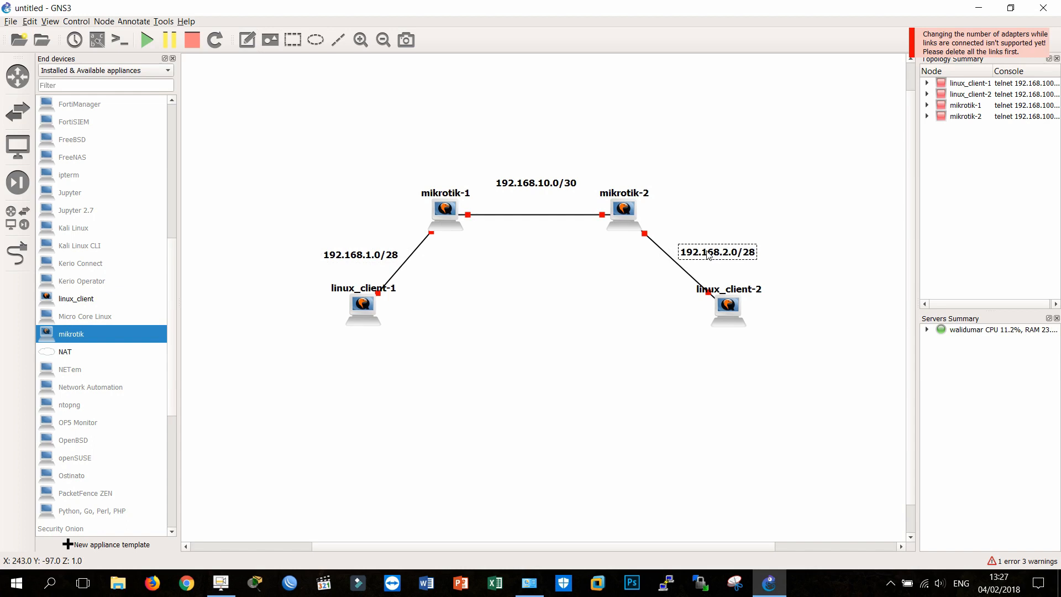
pyautogui.click(721, 213)
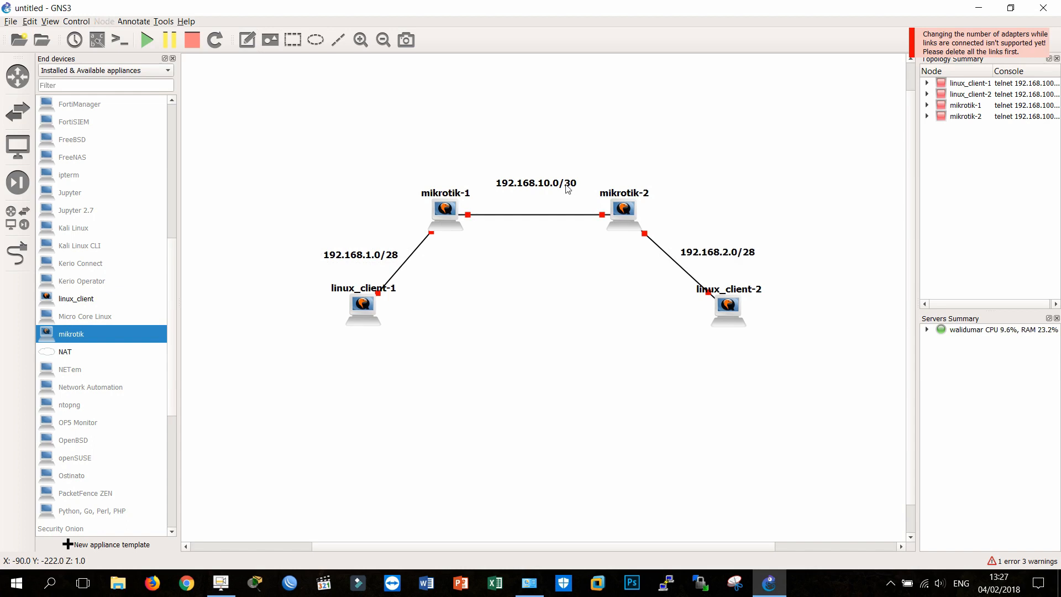
pyautogui.moveTo(548, 183); pyautogui.dragTo(549, 193)
pyautogui.click(517, 161)
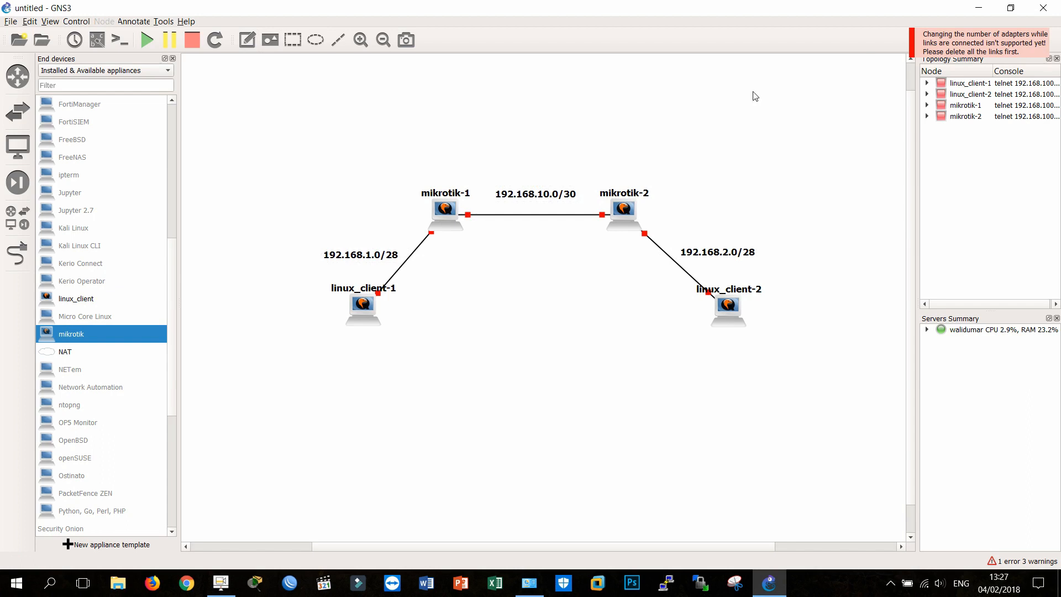
# Step: Start all nodes and move the whole topology upward on the canvas
pyautogui.click(150, 44)
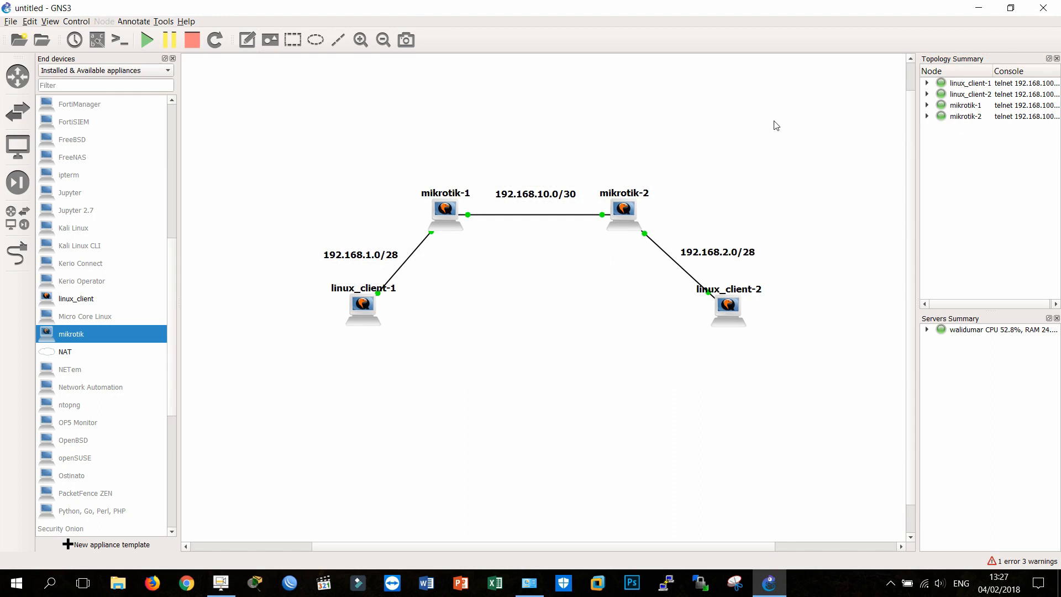
pyautogui.moveTo(314, 162); pyautogui.dragTo(871, 401)
pyautogui.moveTo(476, 209); pyautogui.dragTo(454, 127)
pyautogui.click(461, 210)
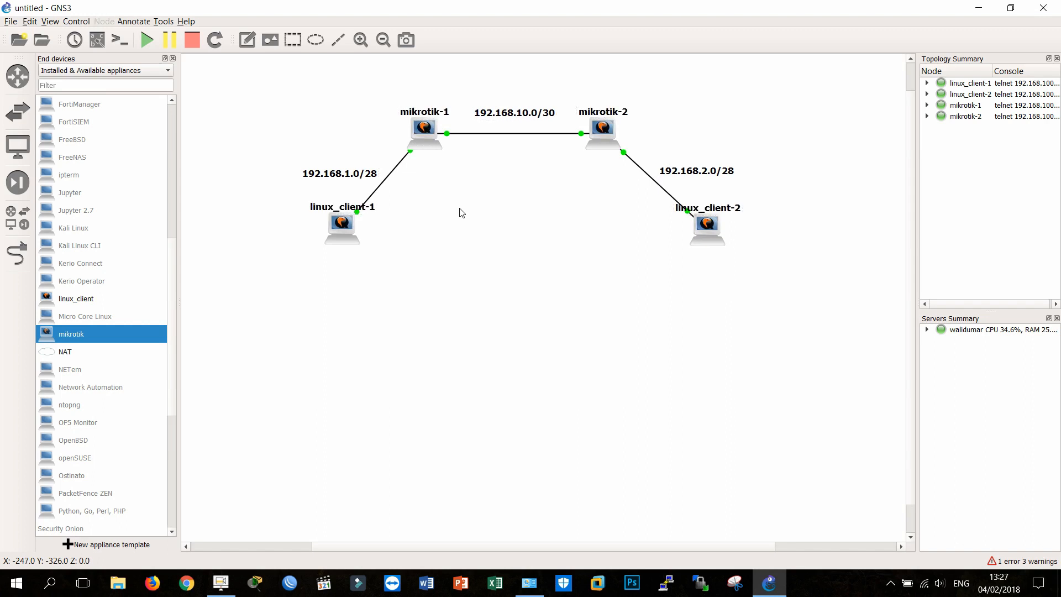
# Step: Enlarge the topology and open the linux_client-1 console, placing its window clear of linux_client-1 and mikrotik-1
pyautogui.click(361, 41)
pyautogui.click(361, 42)
pyautogui.click(383, 40)
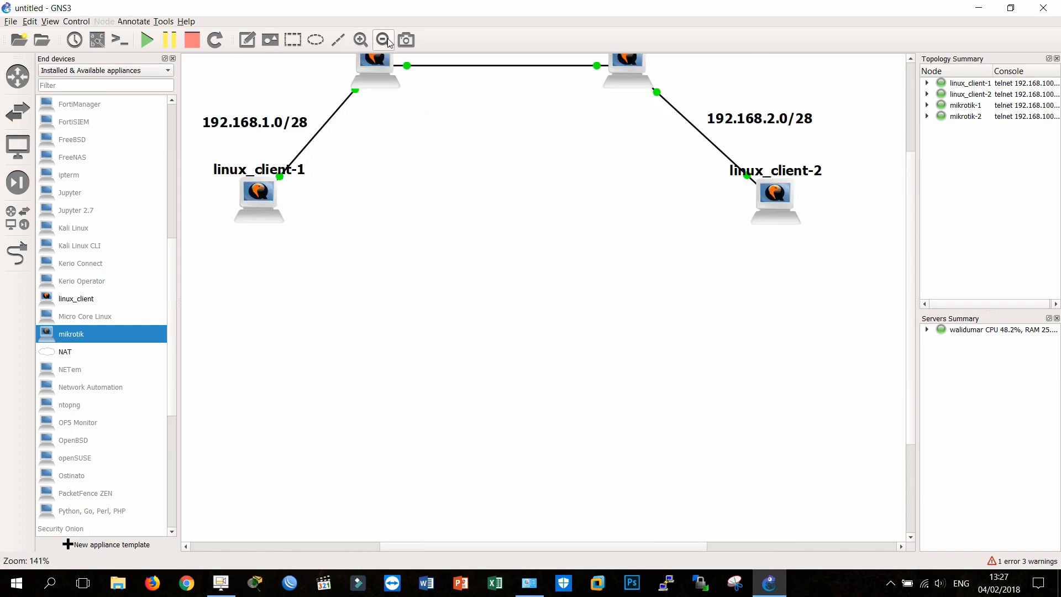
pyautogui.scroll(2, 462, 136)
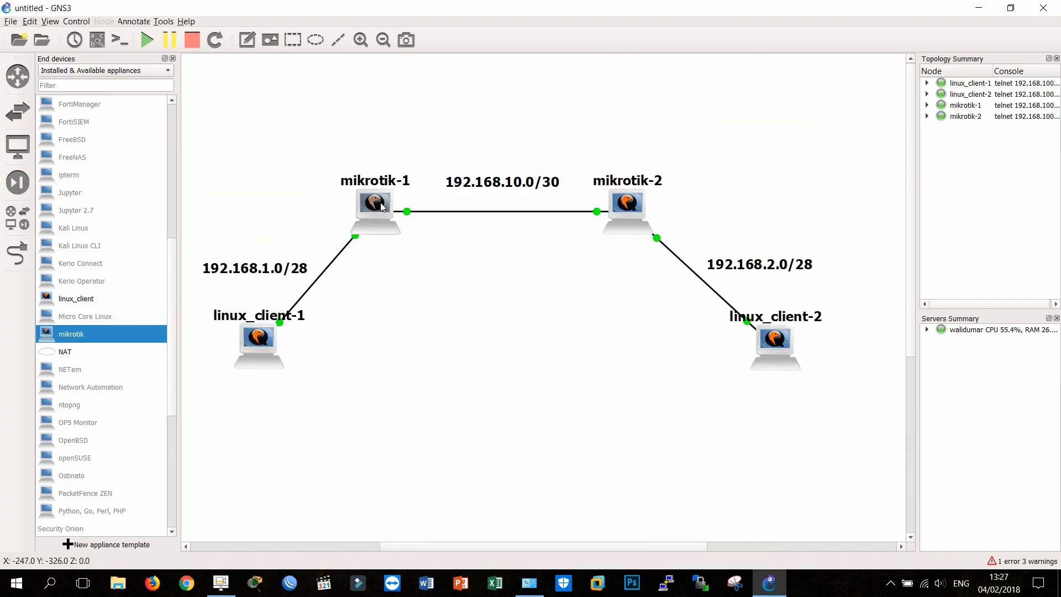
pyautogui.doubleClick(260, 351)
pyautogui.moveTo(338, 105); pyautogui.dragTo(664, 37)
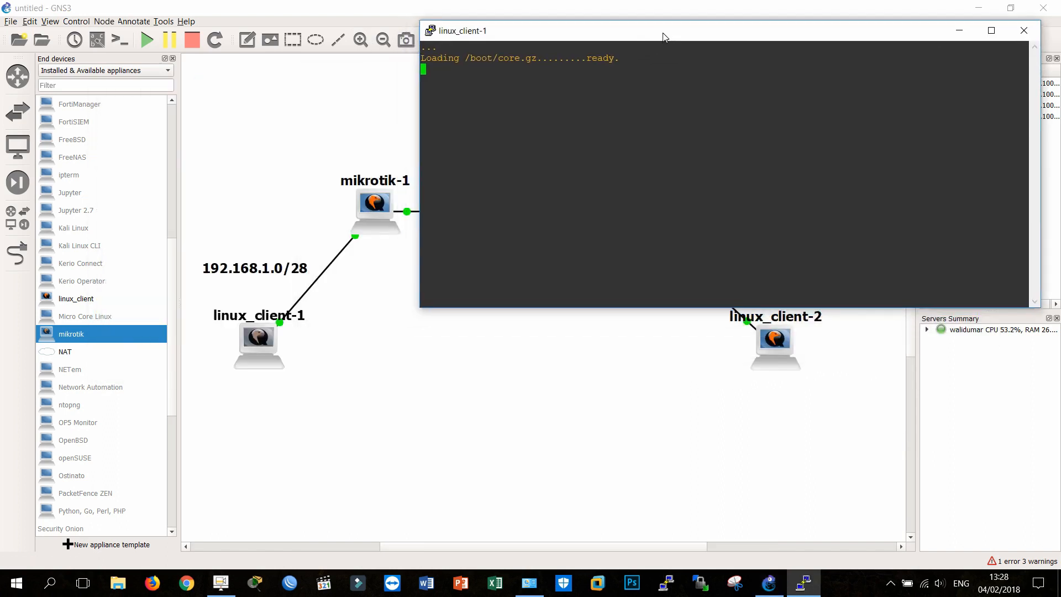
# Step: Open the mikrotik-1 console and arrange it and the linux_client-1 console so both windows are readable
pyautogui.doubleClick(370, 211)
pyautogui.moveTo(373, 128); pyautogui.dragTo(333, 60)
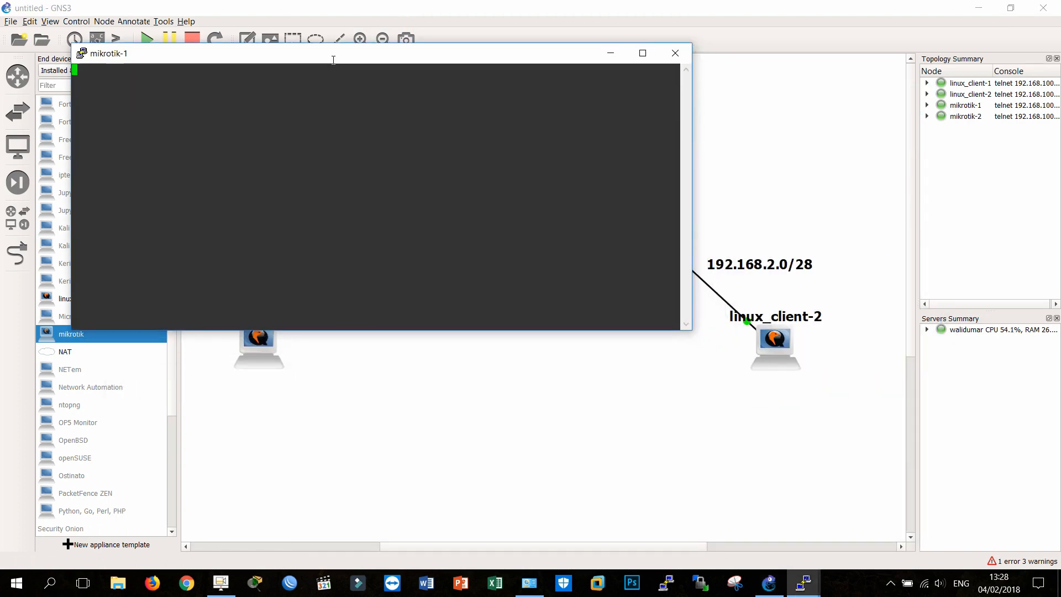
pyautogui.click(804, 583)
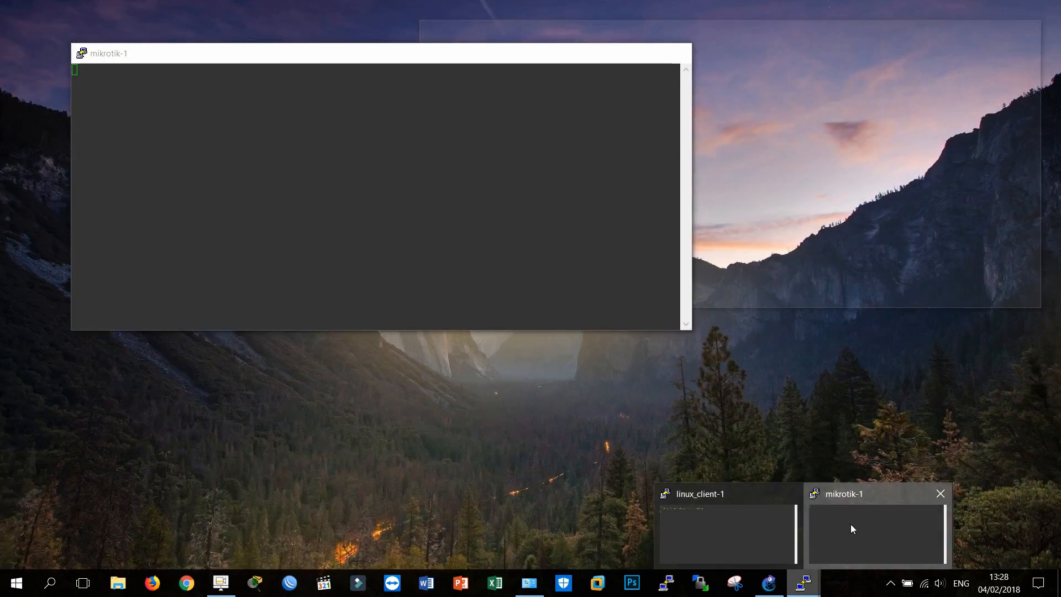
pyautogui.click(851, 524)
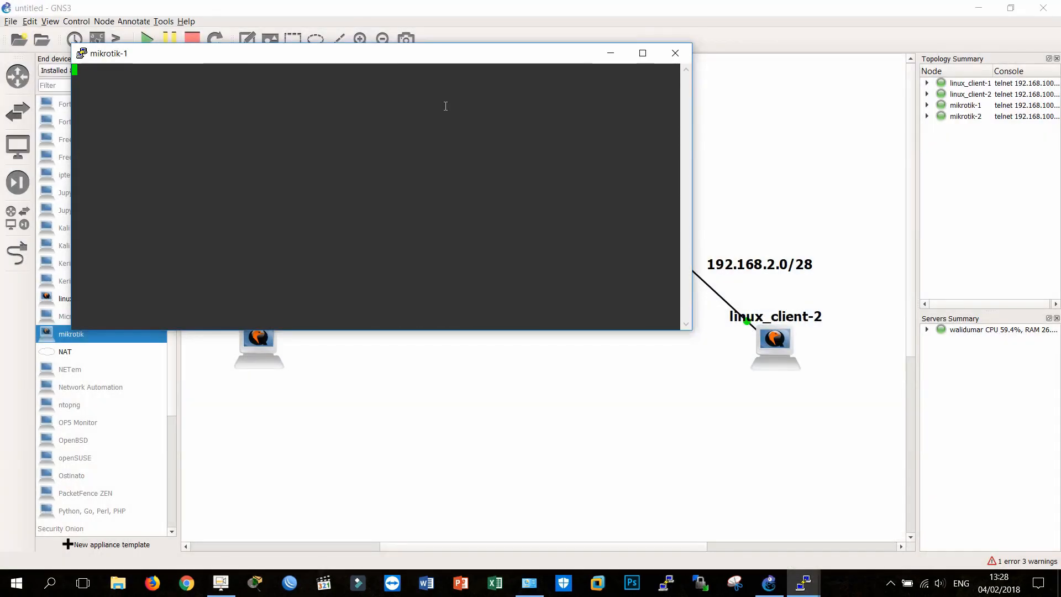
pyautogui.moveTo(385, 61); pyautogui.dragTo(712, 250)
pyautogui.click(804, 583)
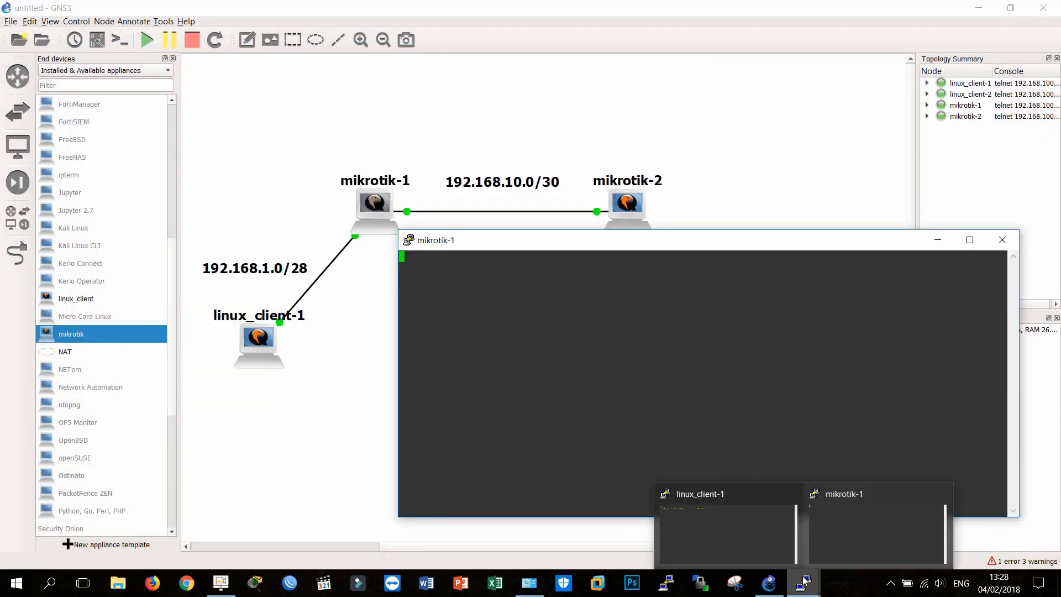
pyautogui.click(758, 515)
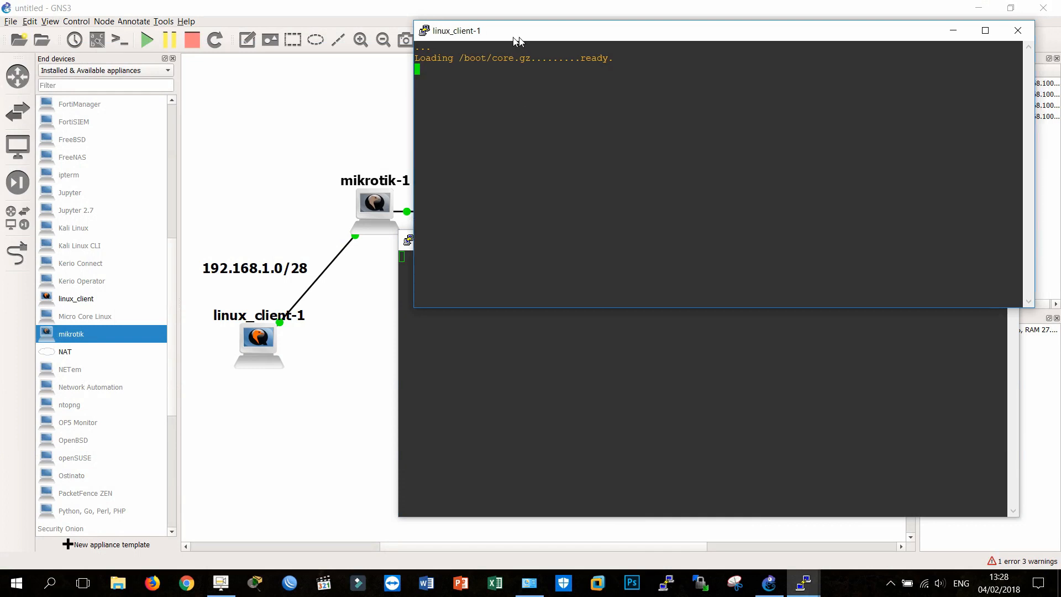
pyautogui.moveTo(516, 40); pyautogui.dragTo(117, 41)
pyautogui.click(566, 362)
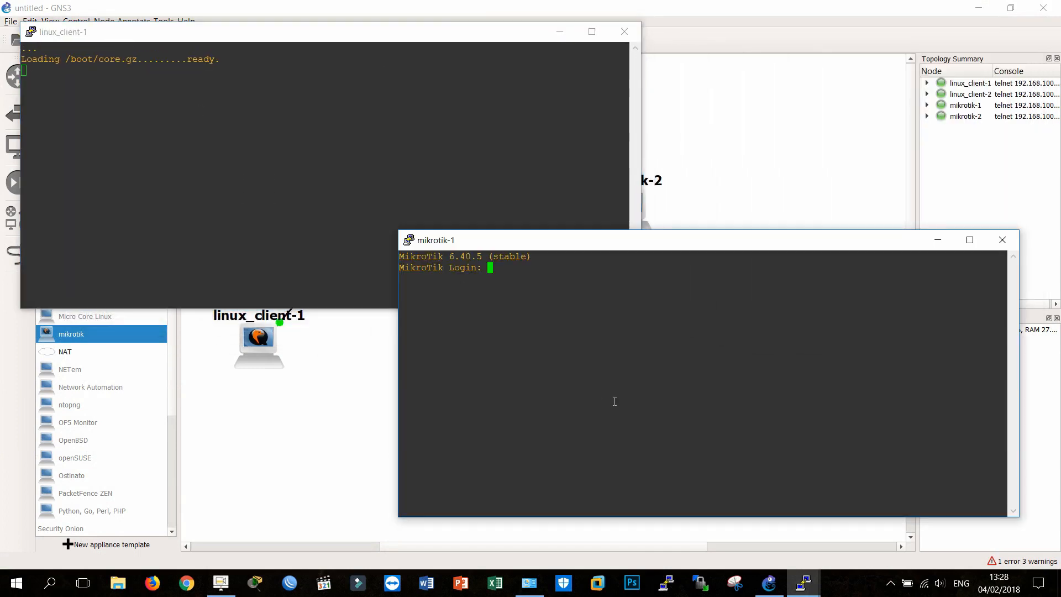
# Step: Log in to the mikrotik-1 console as admin with the password left empty and decline viewing the software license
pyautogui.write('admin')
pyautogui.press('Return')
pyautogui.moveTo(492, 43); pyautogui.dragTo(497, 304)
pyautogui.click(768, 322)
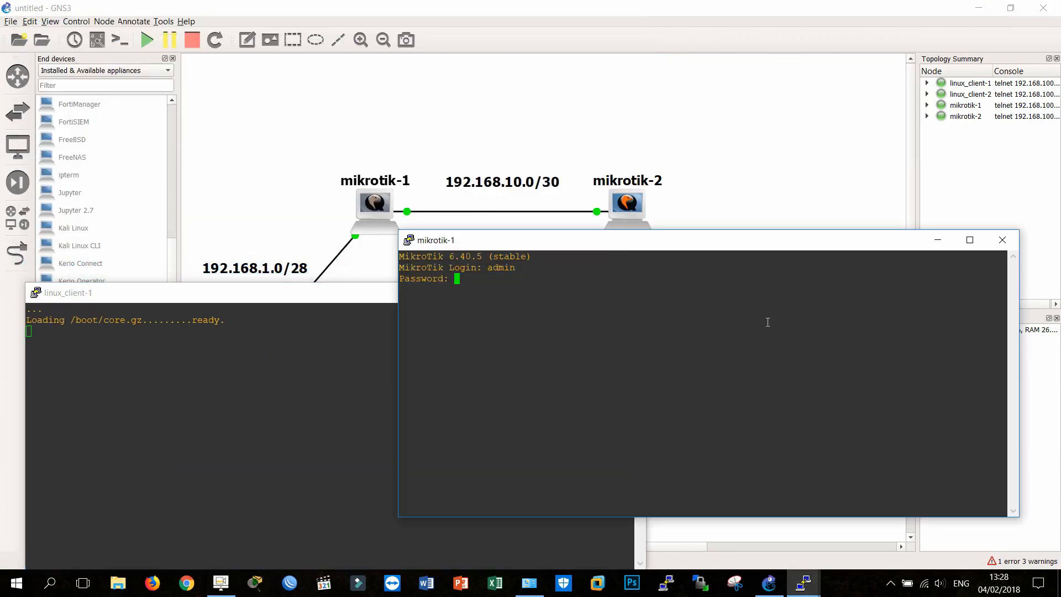
pyautogui.press('Return')
pyautogui.write('n')
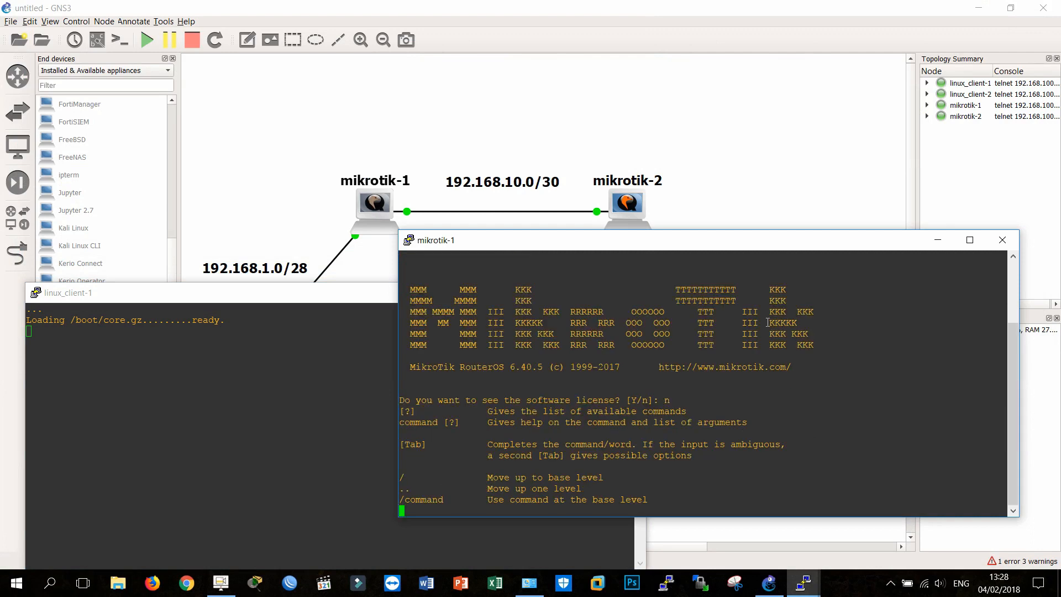
pyautogui.press('Return')
# Step: List the network interfaces of mikrotik-1 with interface print
pyautogui.write('i')
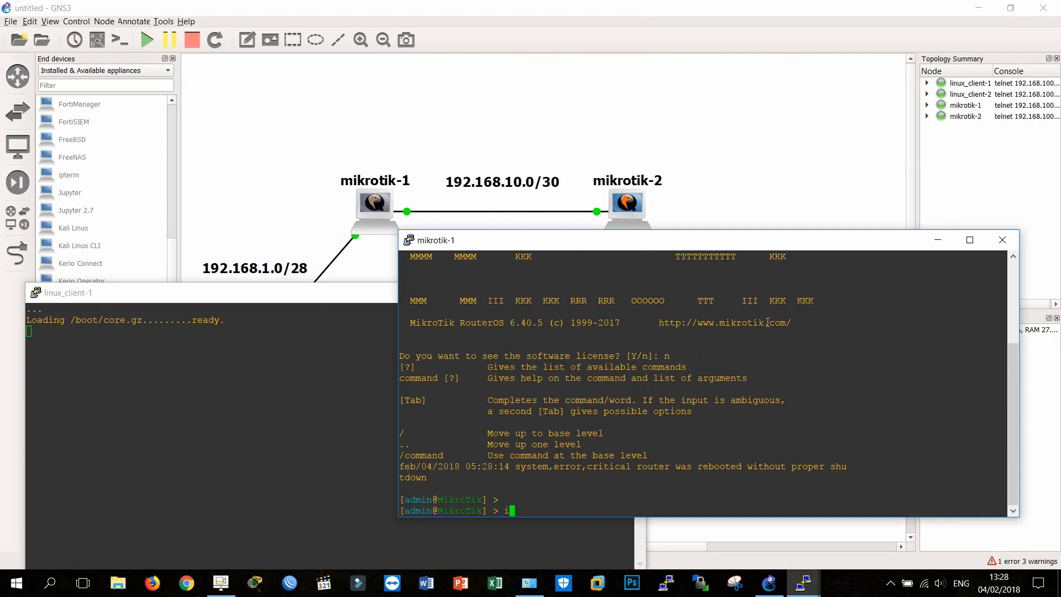
pyautogui.write('nterfac')
pyautogui.write('ce print')
pyautogui.press('Return')
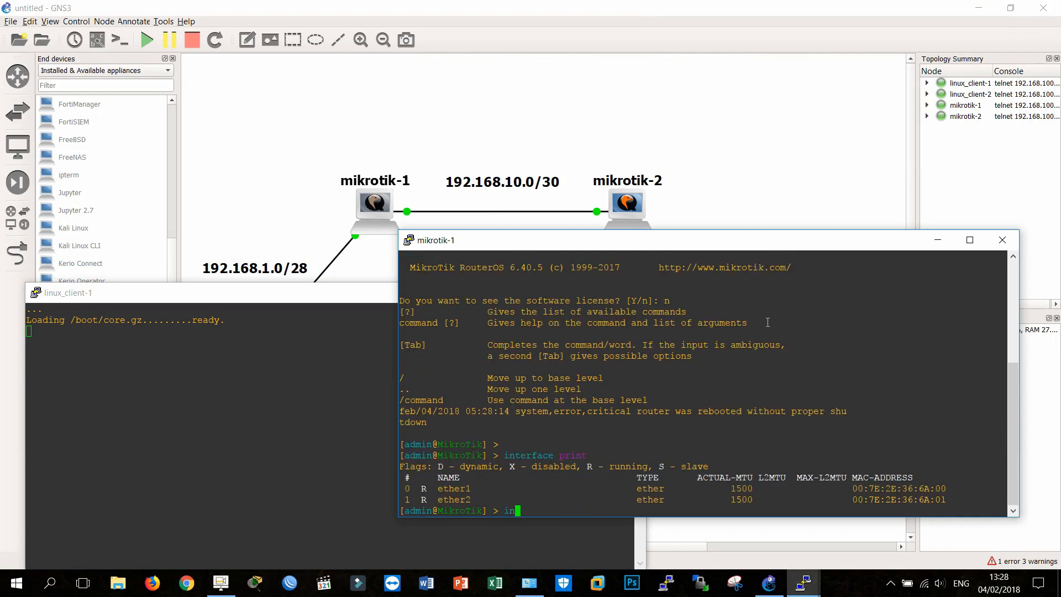
# Step: Add the IP address 192.168.1.1/28 to interface ether1 on mikrotik-1
pyautogui.write('ip address 1922')
pyautogui.press('BackSpace')
pyautogui.press('BackSpace')
pyautogui.press('BackSpace')
pyautogui.press('BackSpace')
pyautogui.write('add ad')
pyautogui.press('Tab')
pyautogui.write('192.1')
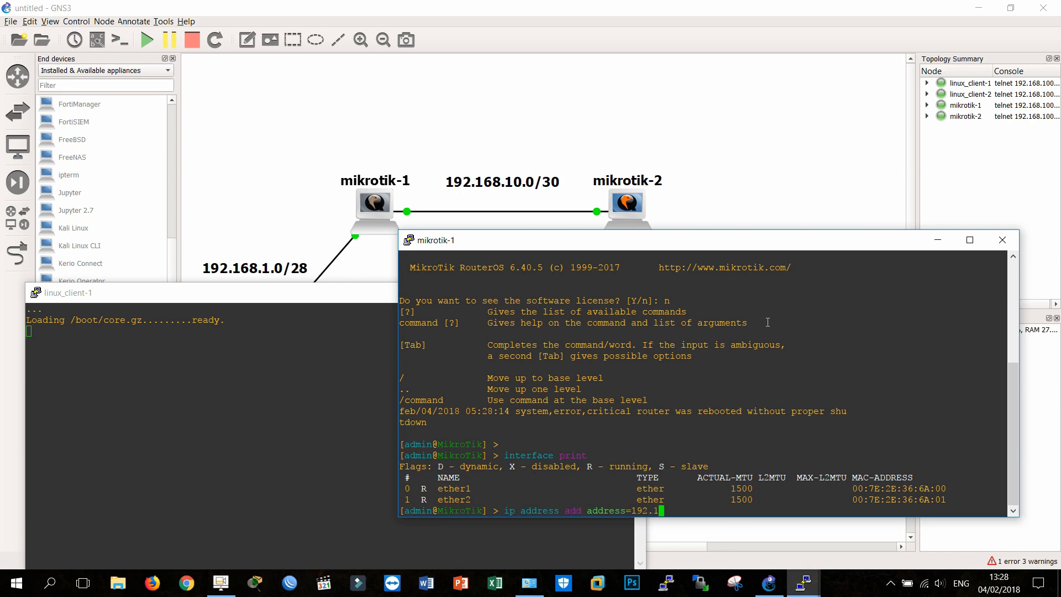
pyautogui.write('68.1.1/28 interface=ether1')
pyautogui.press('Return')
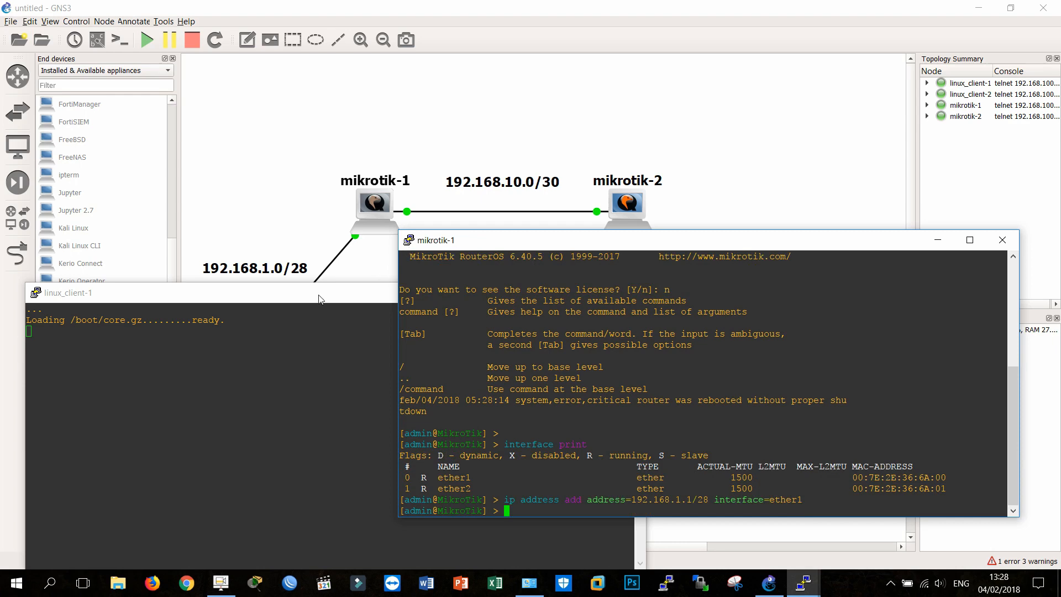
# Step: Move the mikrotik-1 console higher and place the linux_client-1 console below and beside it so both prompts can be reached
pyautogui.moveTo(318, 299); pyautogui.dragTo(310, 270)
pyautogui.click(633, 307)
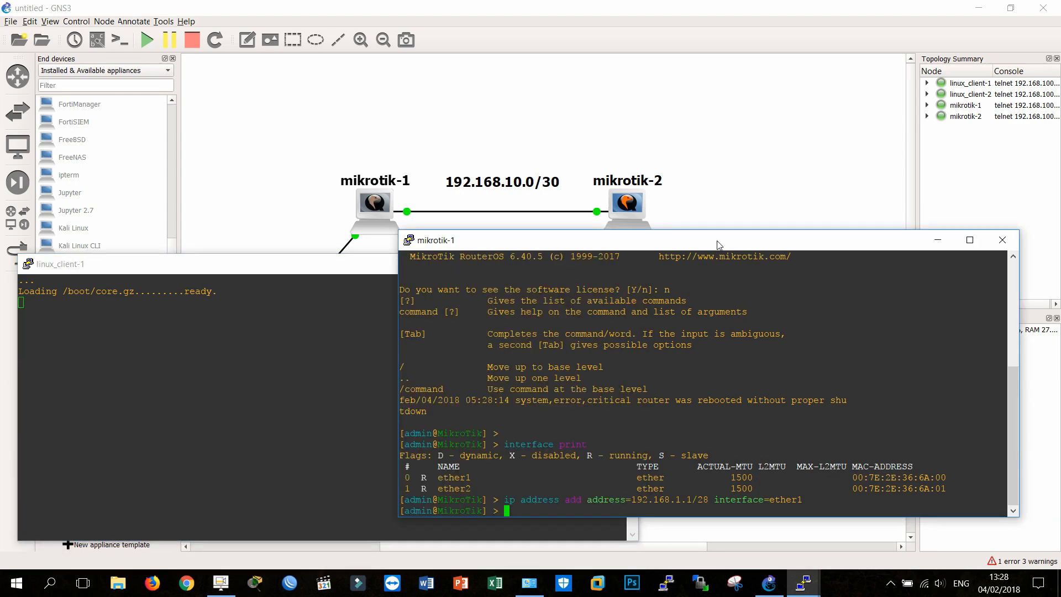
pyautogui.moveTo(718, 245); pyautogui.dragTo(754, 133)
pyautogui.moveTo(317, 271); pyautogui.dragTo(301, 296)
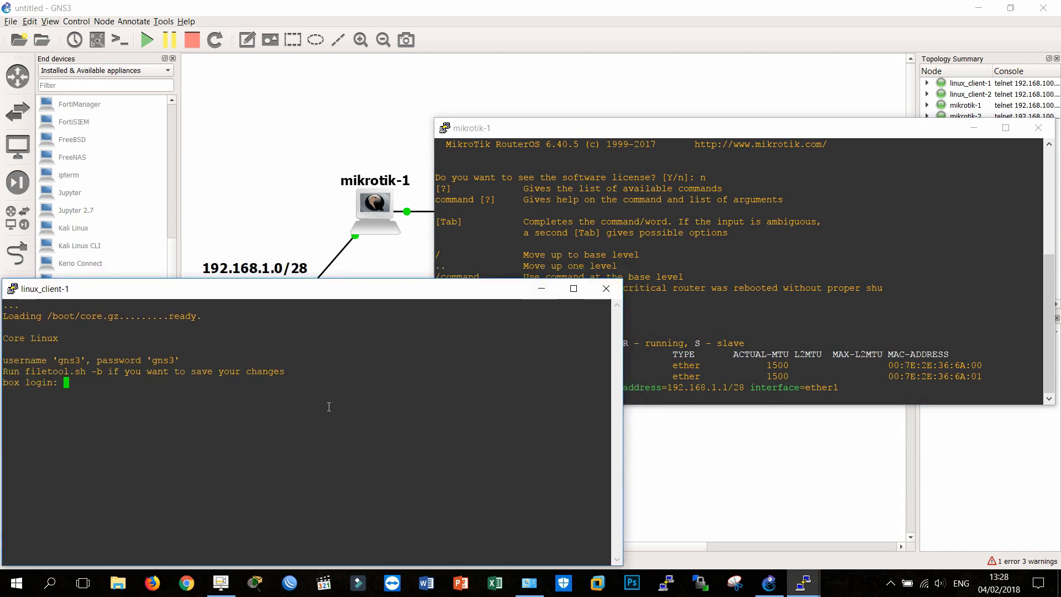
# Step: Log in to linux_client-1 with the username and account password given in its login banner
pyautogui.write('gns3')
pyautogui.press('Return')
pyautogui.write('gns3')
pyautogui.press('Return')
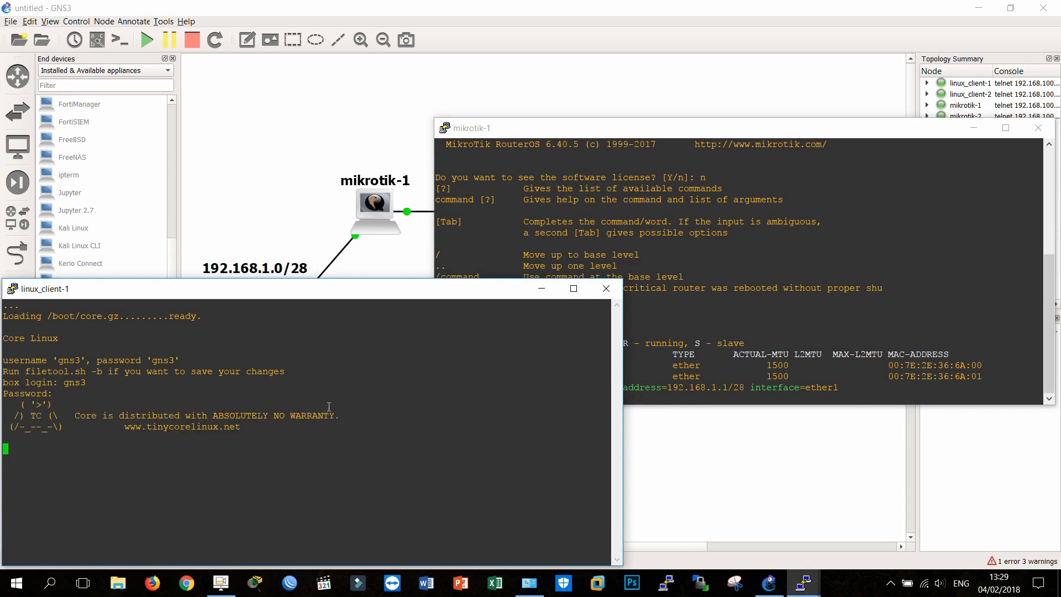
pyautogui.press('Return')
pyautogui.click(530, 244)
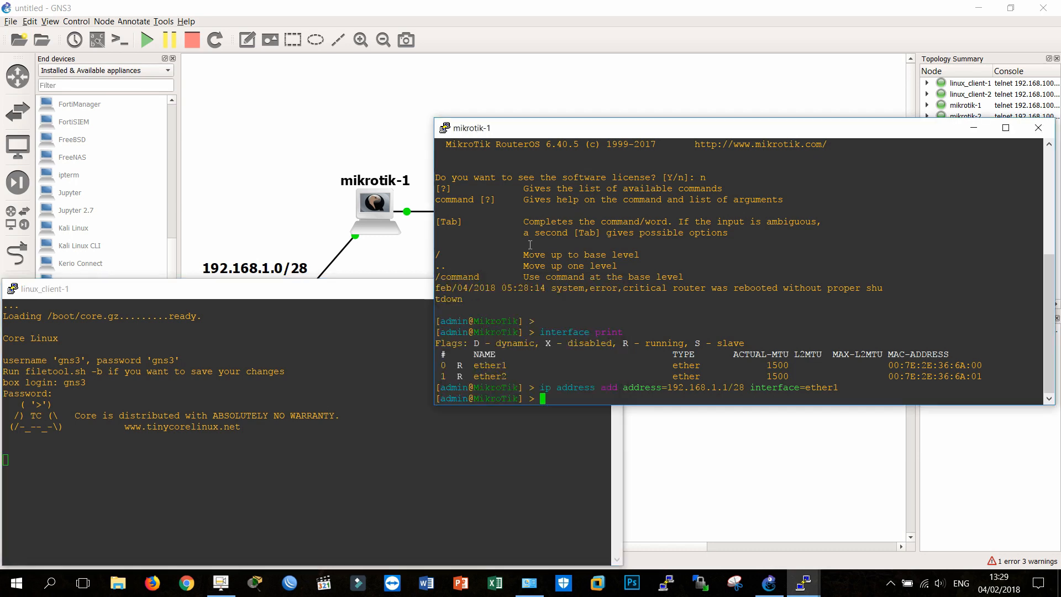
pyautogui.click(304, 482)
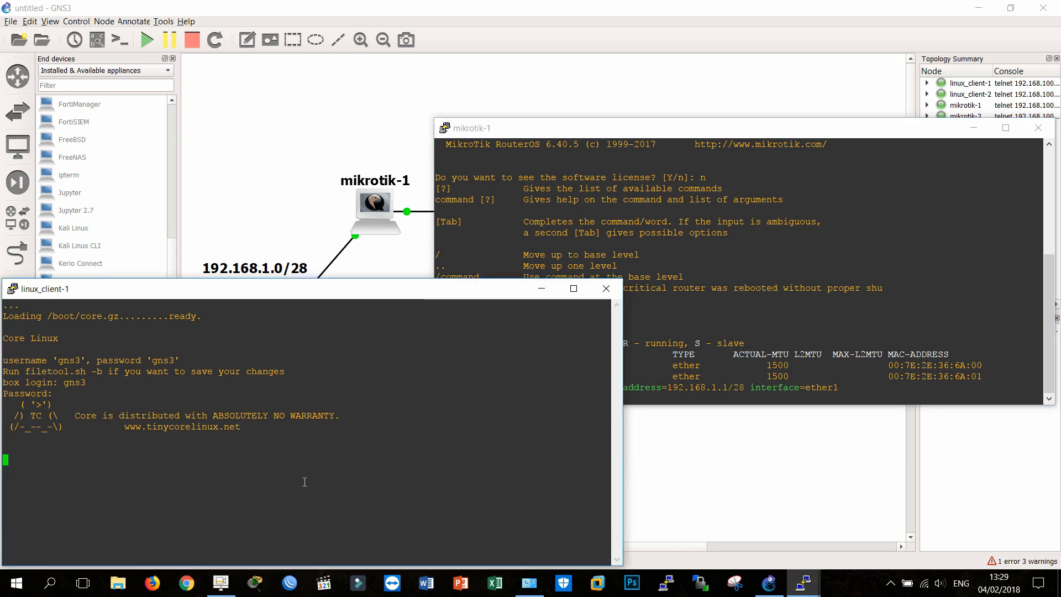
pyautogui.click(526, 231)
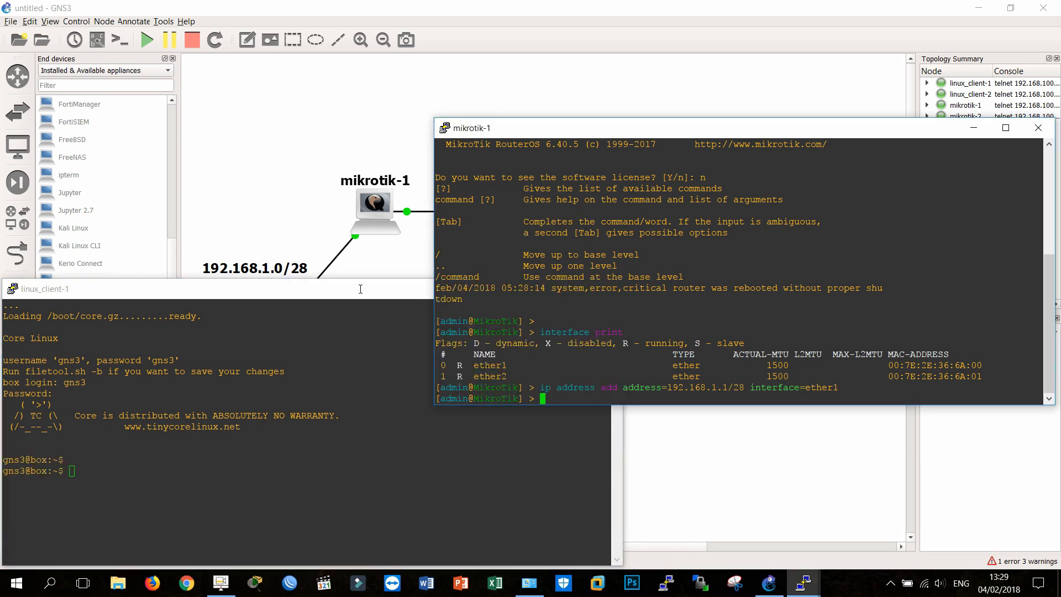
# Step: Switch linux_client-1 to the root user with sudo su and set eth0 to 192.168.1.2 with netmask 255.255.255.240
pyautogui.click(377, 403)
pyautogui.write('sudo su')
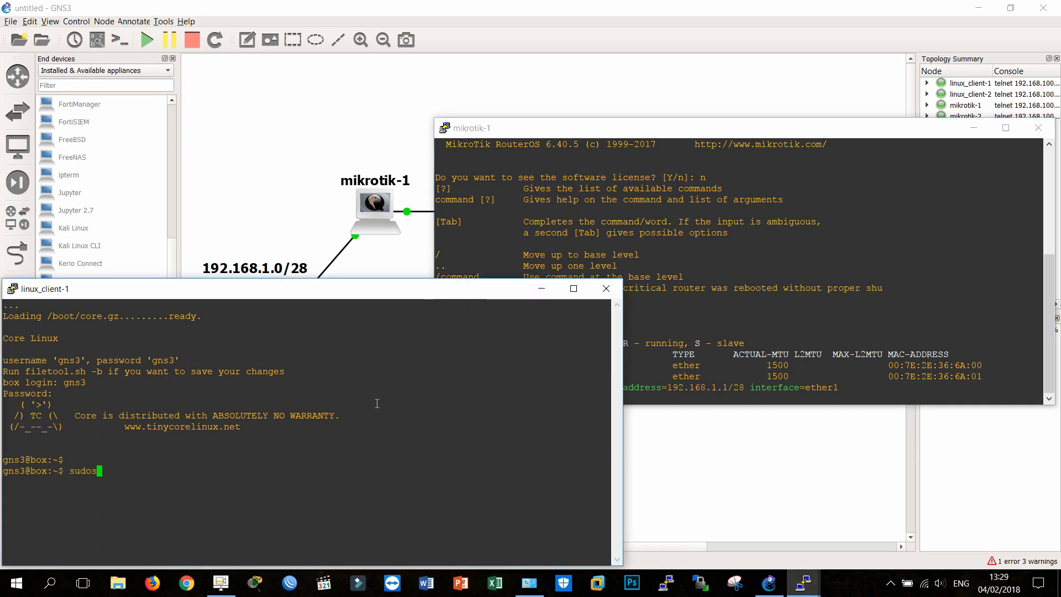
pyautogui.press('Return')
pyautogui.write('i')
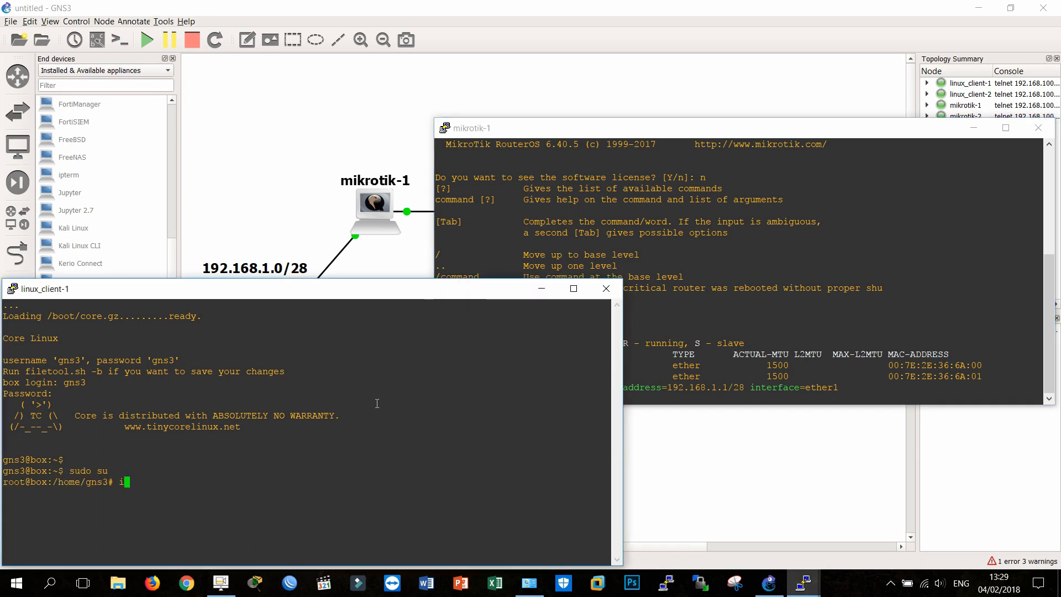
pyautogui.write('fconfig eth0 192.')
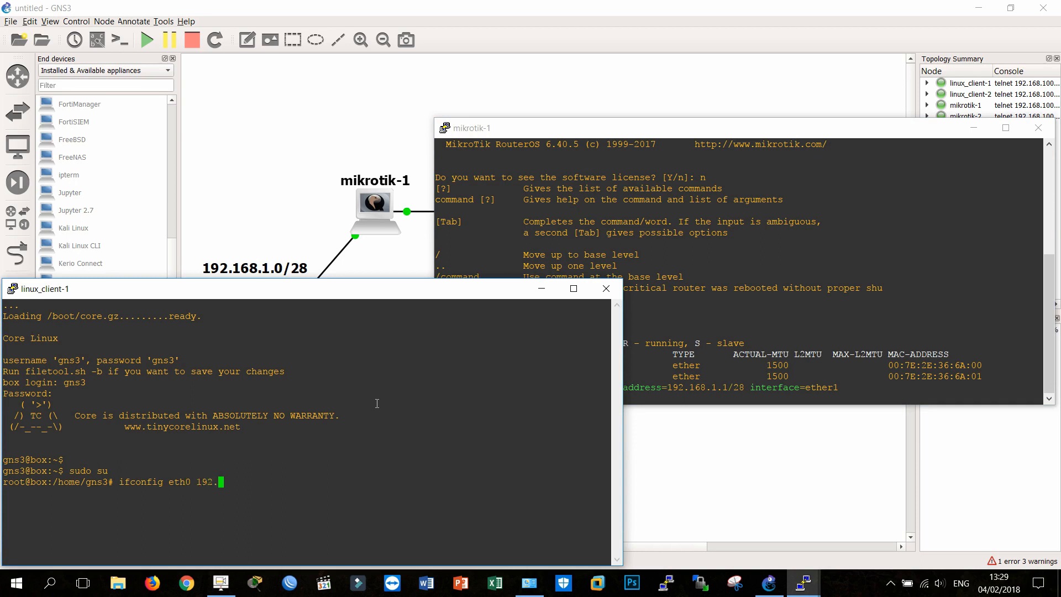
pyautogui.write('168.1.2 netmask 255.255.255.240')
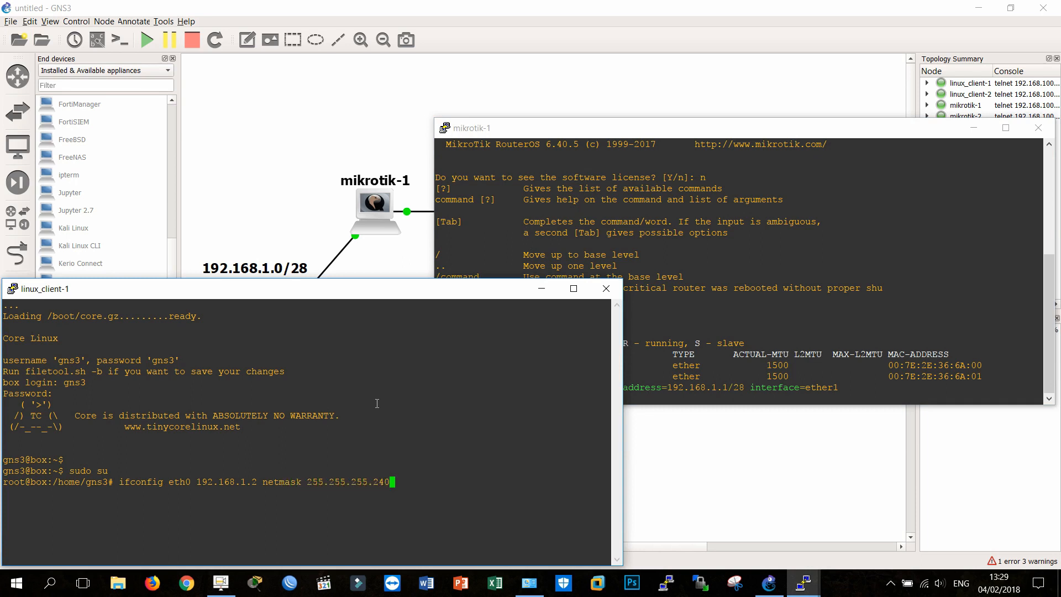
pyautogui.press('Return')
# Step: Ping 192.168.1.1 from linux_client-1
pyautogui.write('ping 1')
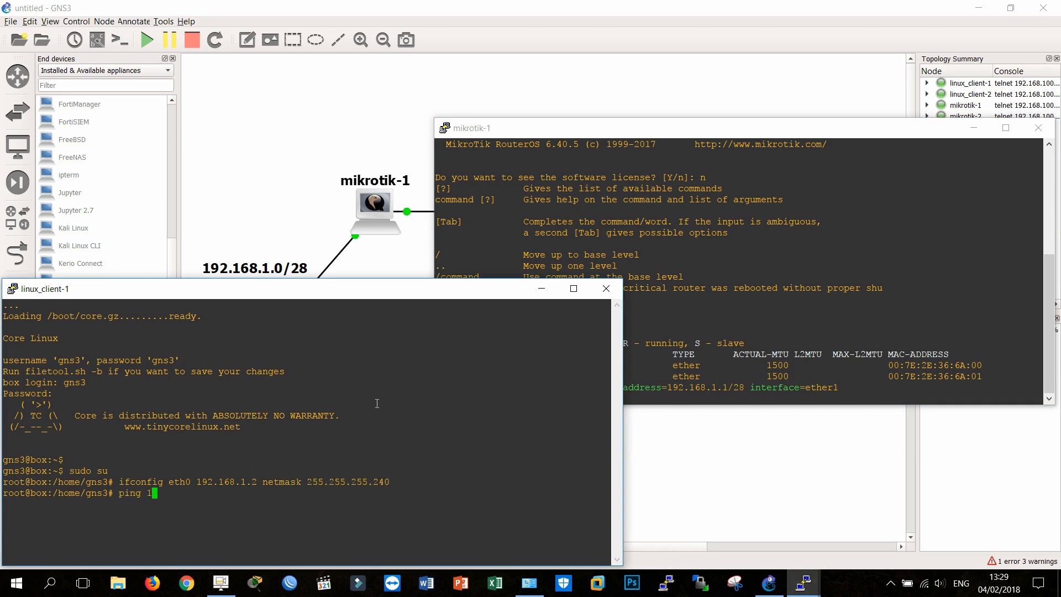
pyautogui.write('92.168.1.1')
pyautogui.press('Return')
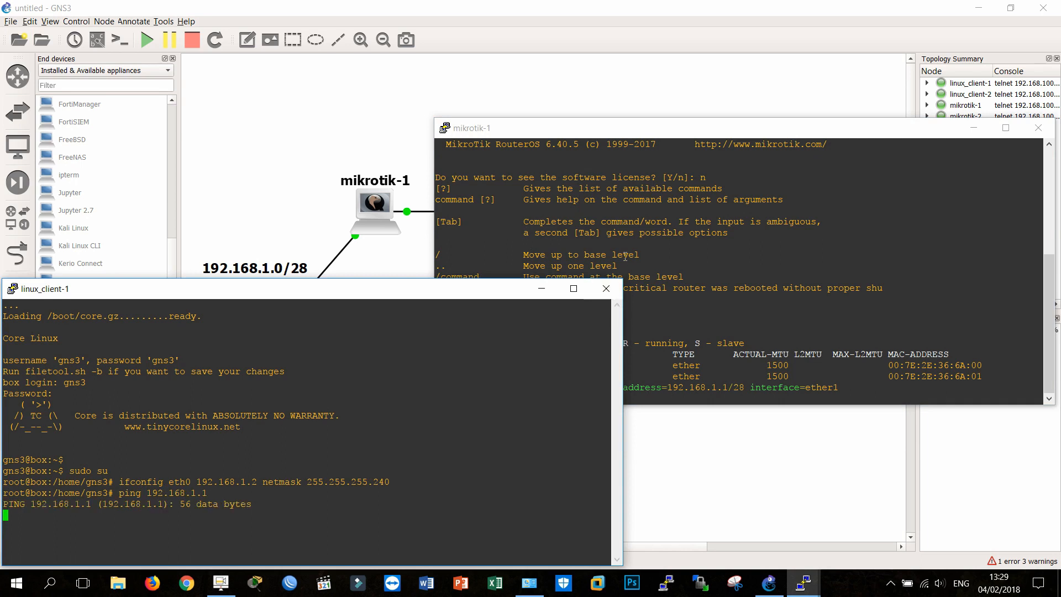
# Step: On mikrotik-1, reassign IP address entry 0 to interface ether2 with ip address set
pyautogui.click(624, 253)
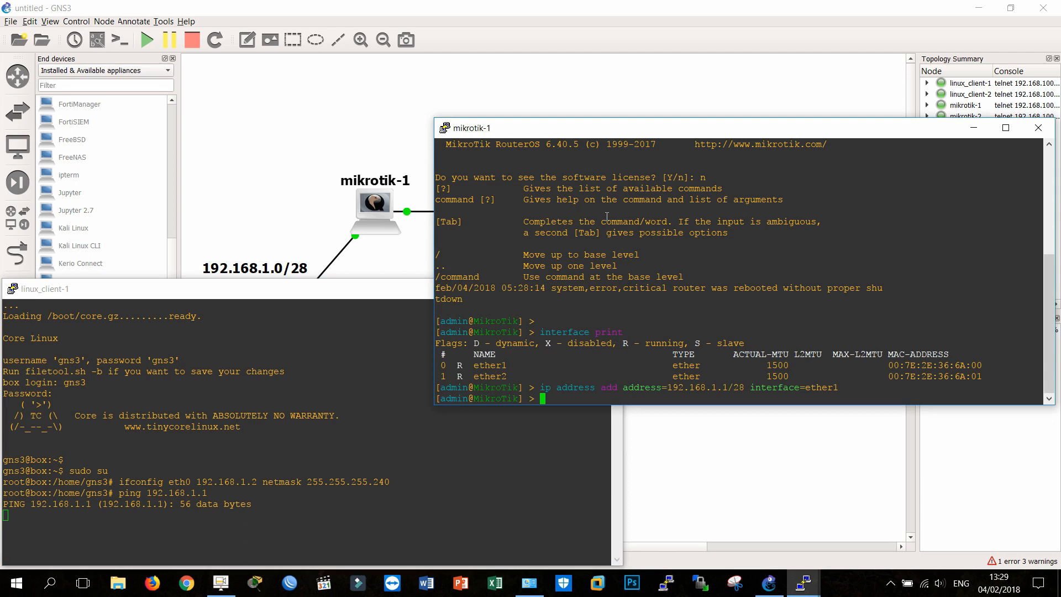
pyautogui.write('ip address add')
pyautogui.press('BackSpace')
pyautogui.press('BackSpace')
pyautogui.press('BackSpace')
pyautogui.press('BackSpace')
pyautogui.write('set 0')
pyautogui.press('Tab')
pyautogui.press('Tab')
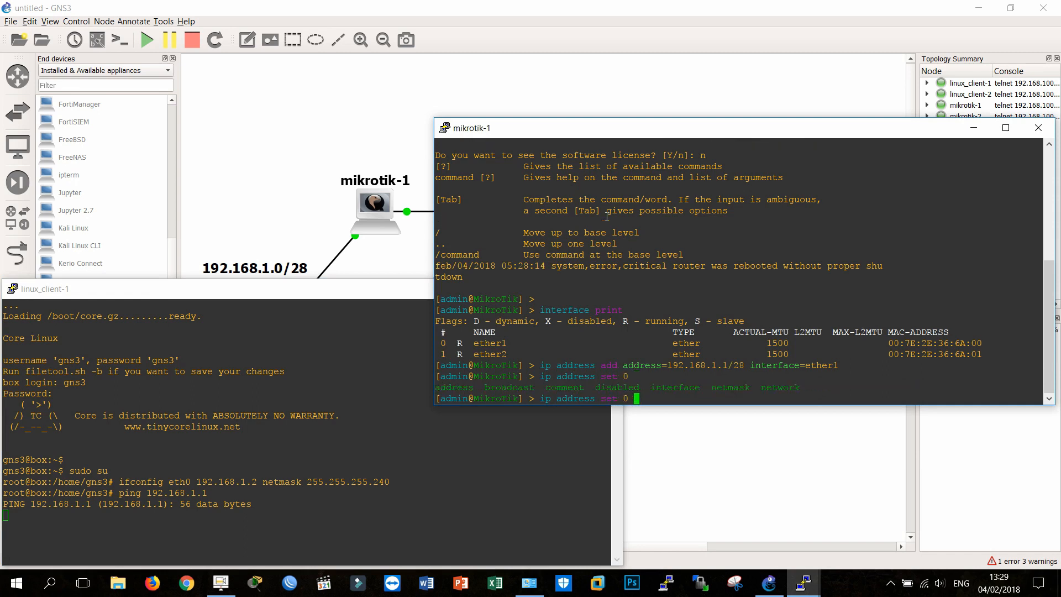
pyautogui.write('interface=ether2')
pyautogui.press('Return')
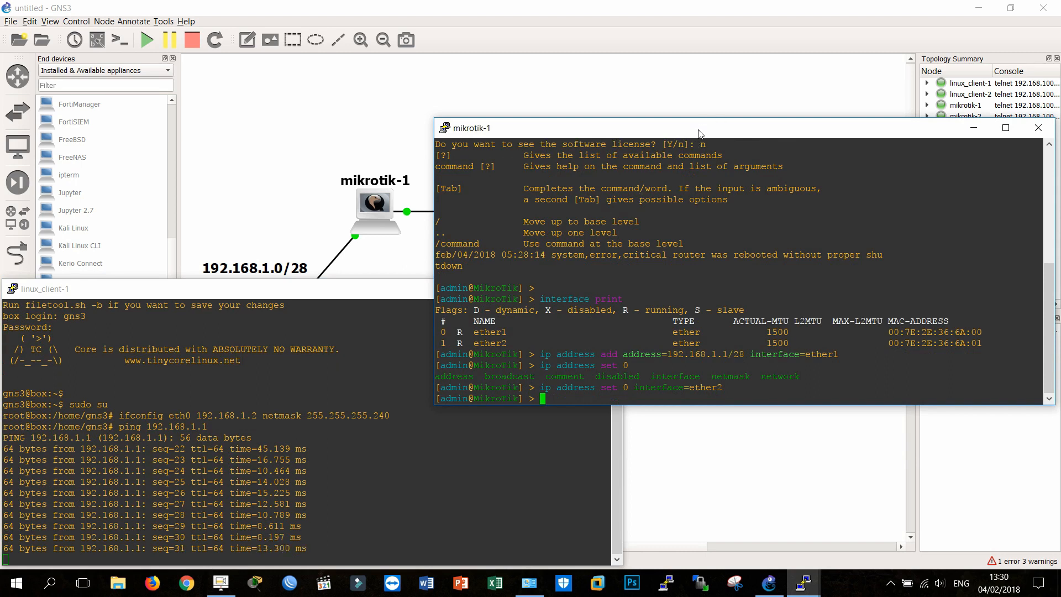
# Step: Add the IP address 192.168.10.1/30 to interface ether1 on mikrotik-1
pyautogui.moveTo(696, 137); pyautogui.dragTo(676, 219)
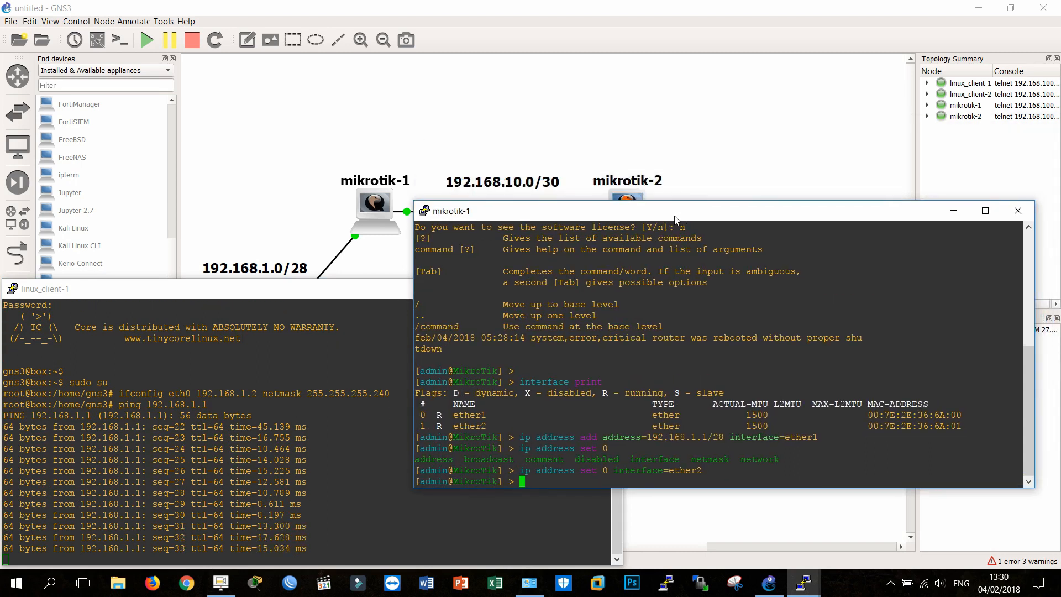
pyautogui.write('ip address ')
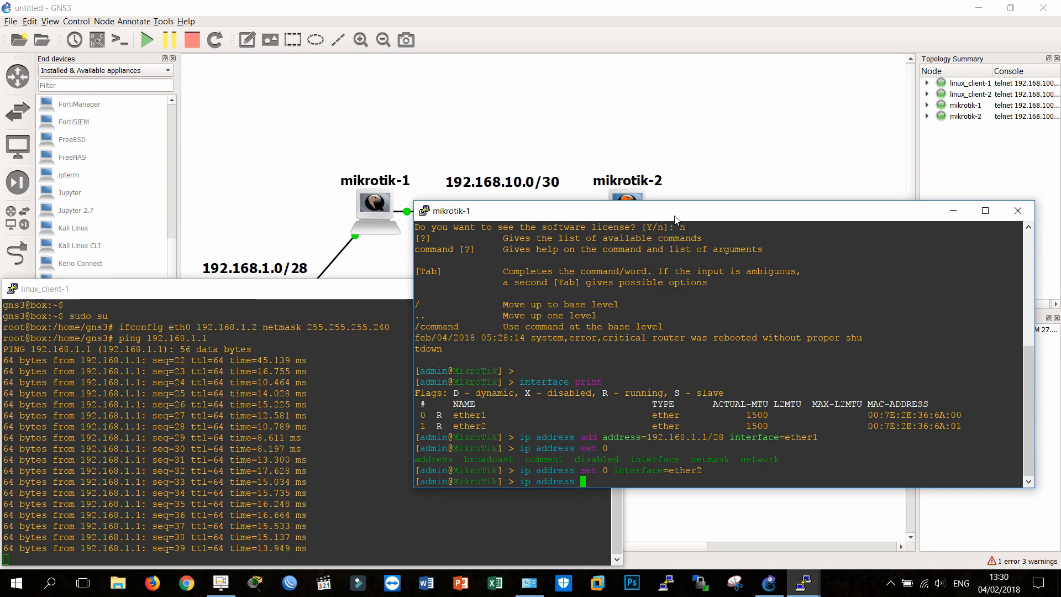
pyautogui.write('add add')
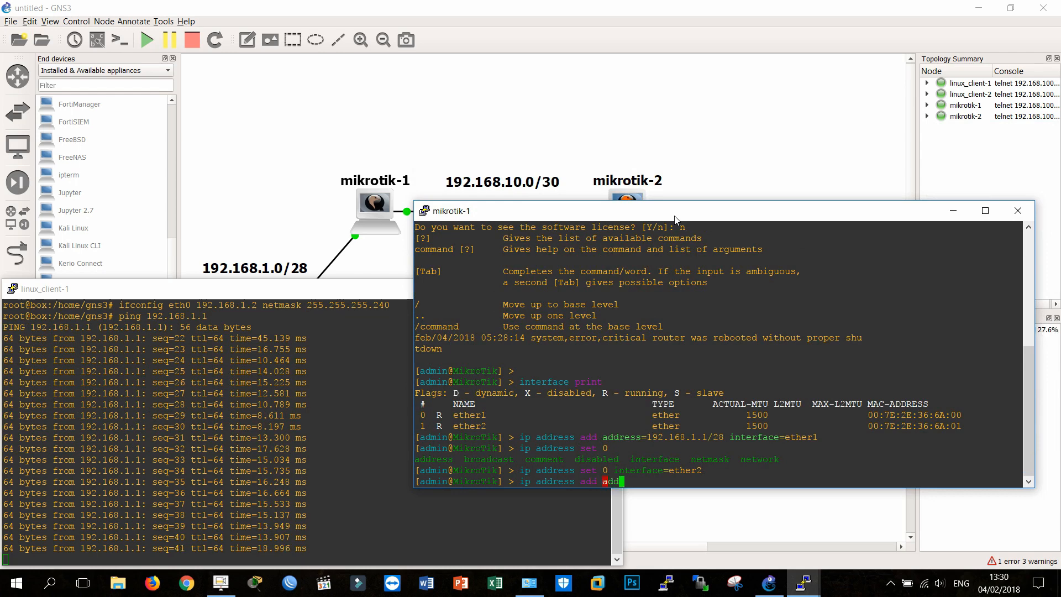
pyautogui.write('ress=192.168.10')
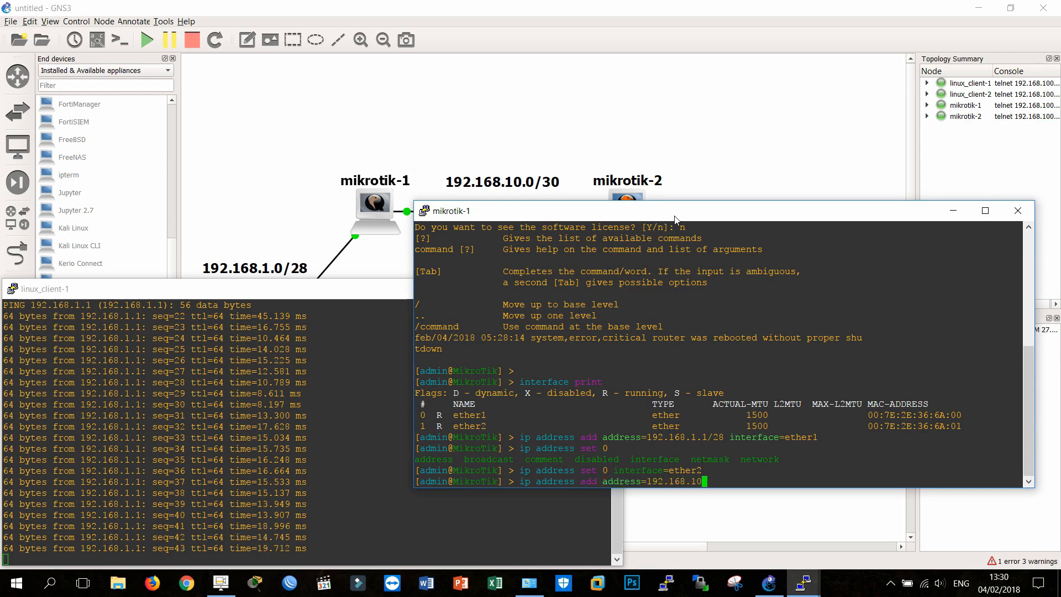
pyautogui.write('.1/30')
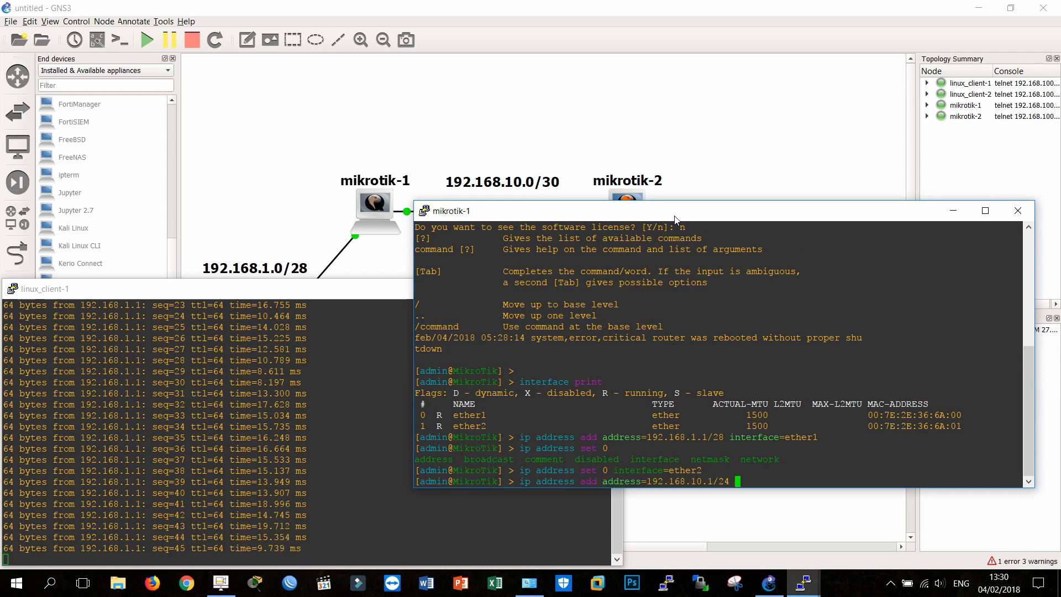
pyautogui.write(' in')
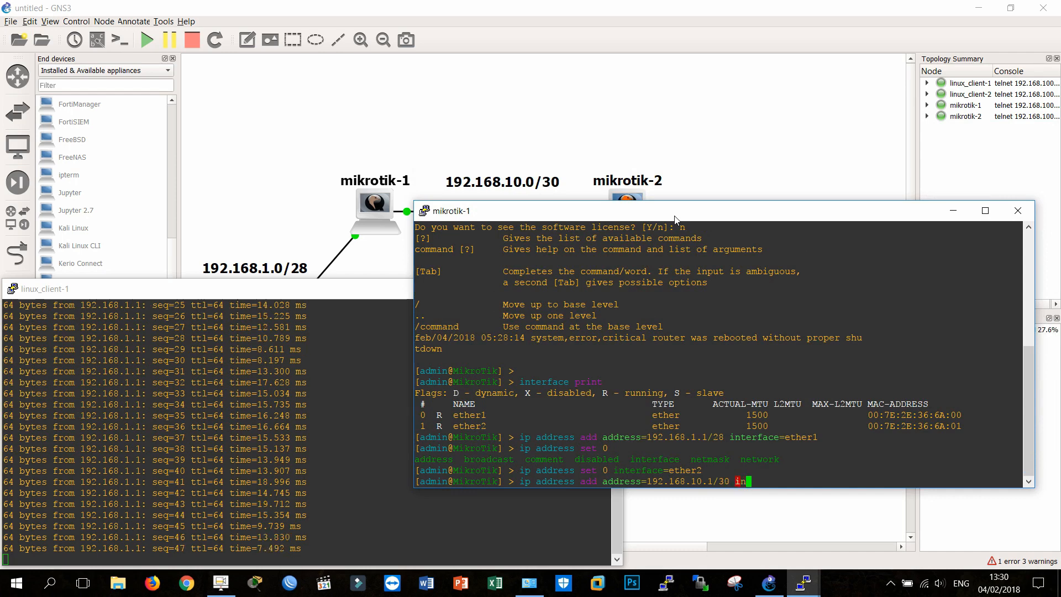
pyautogui.write('terface=ether1')
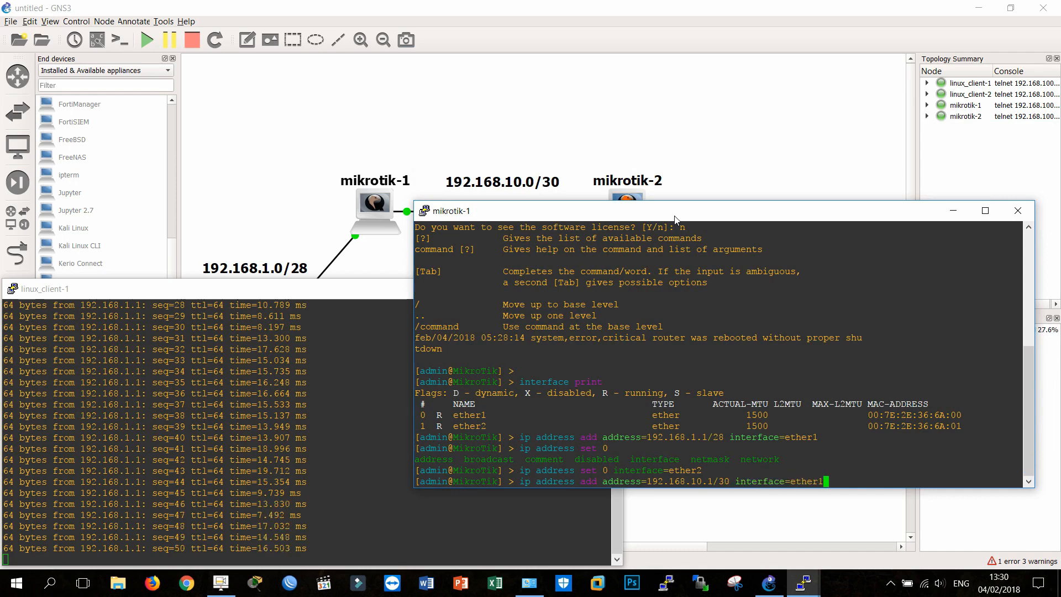
pyautogui.press('Return')
# Step: List the configured IP addresses on mikrotik-1 with ip address print
pyautogui.write('i')
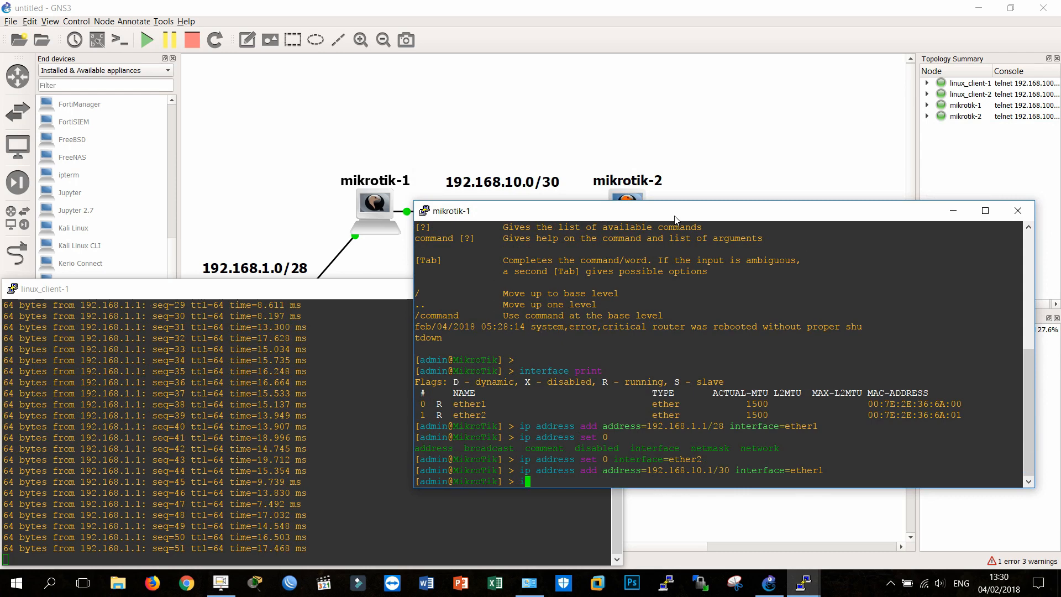
pyautogui.write('p address print')
pyautogui.press('Return')
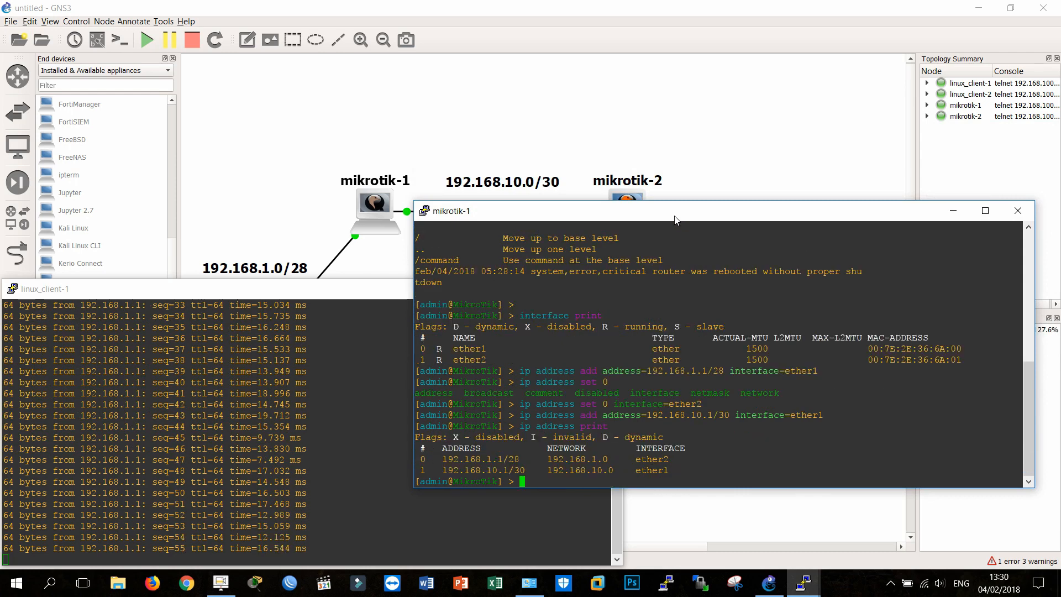
# Step: Stop the running ping on linux_client-1 and move the mikrotik-1 console clear of the routers in the topology
pyautogui.click(307, 373)
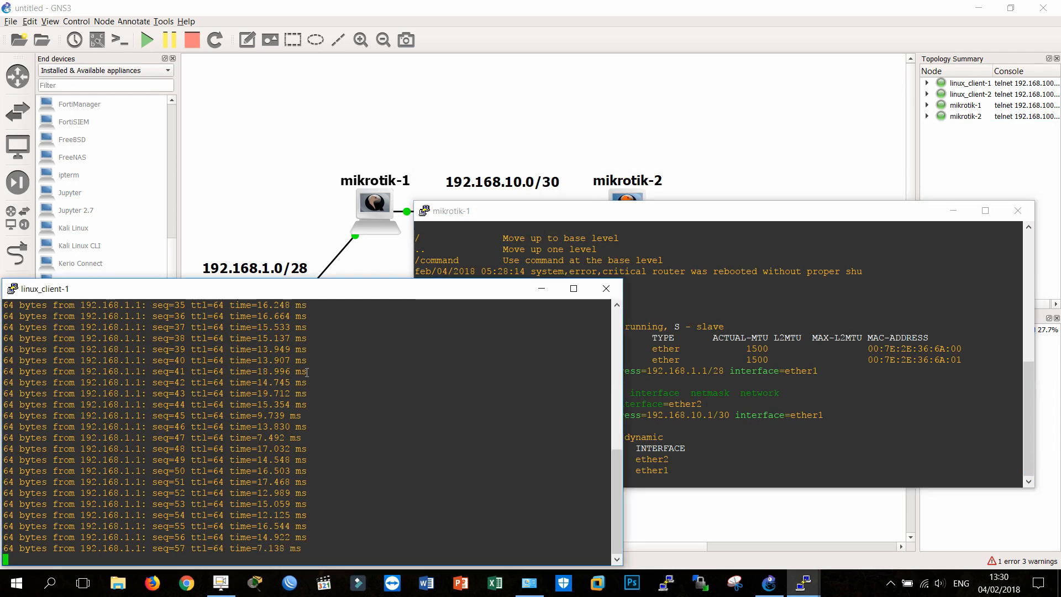
pyautogui.hotkey('ctrl', 'c')
pyautogui.click(759, 336)
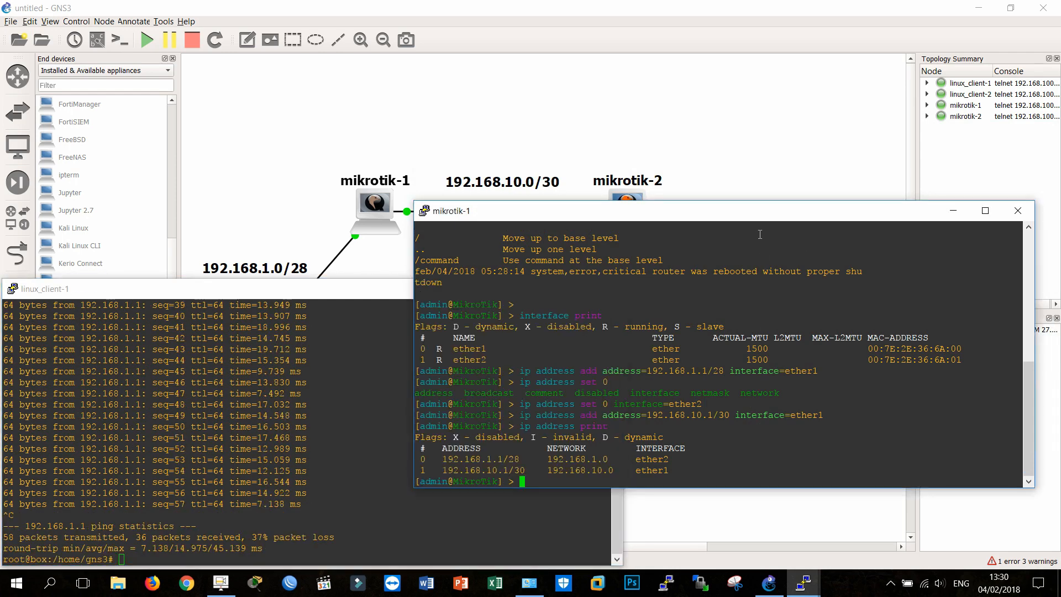
pyautogui.moveTo(757, 214); pyautogui.dragTo(770, 298)
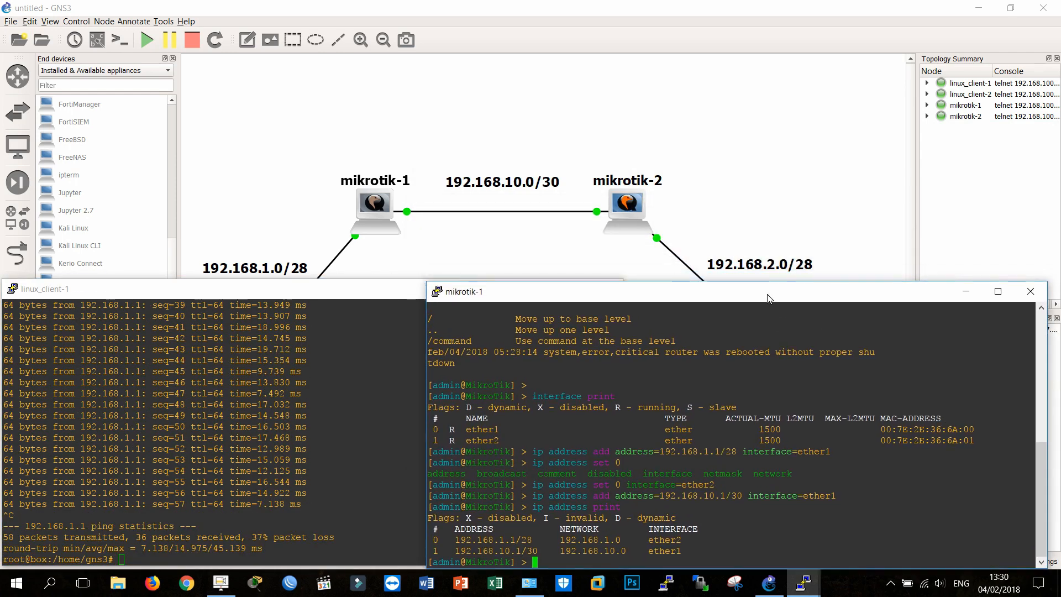
# Step: Open the consoles of mikrotik-2 and linux_client-2 from the topology and arrange them beside each other below the routers
pyautogui.click(673, 112)
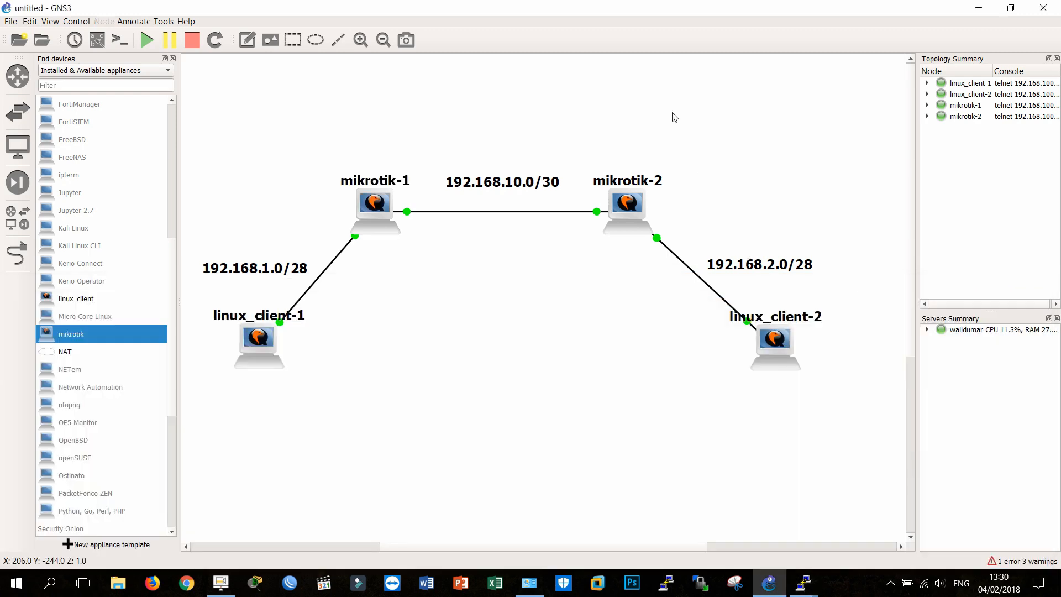
pyautogui.doubleClick(615, 235)
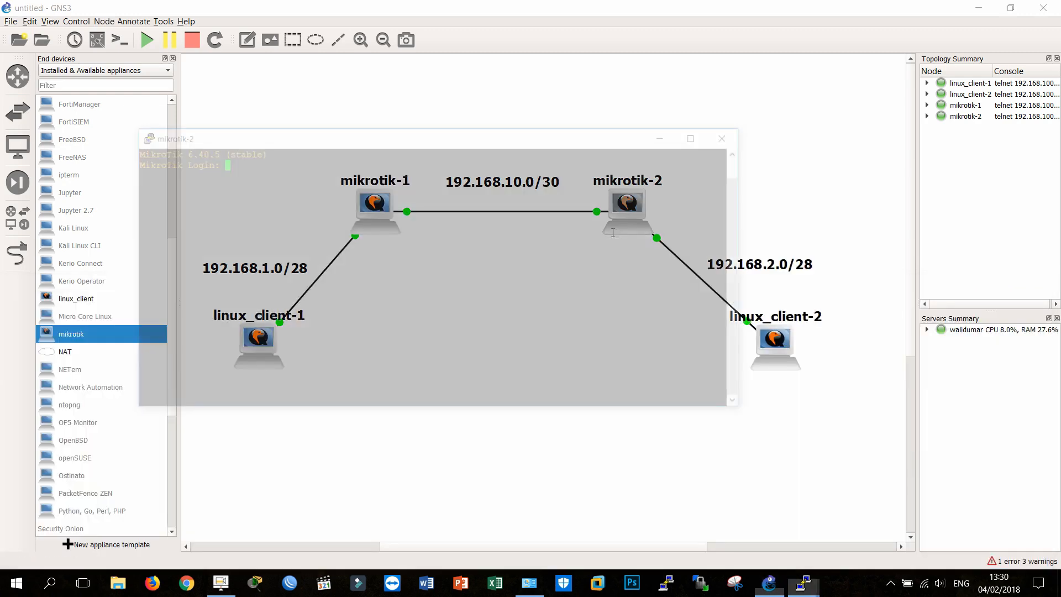
pyautogui.moveTo(424, 135); pyautogui.dragTo(325, 52)
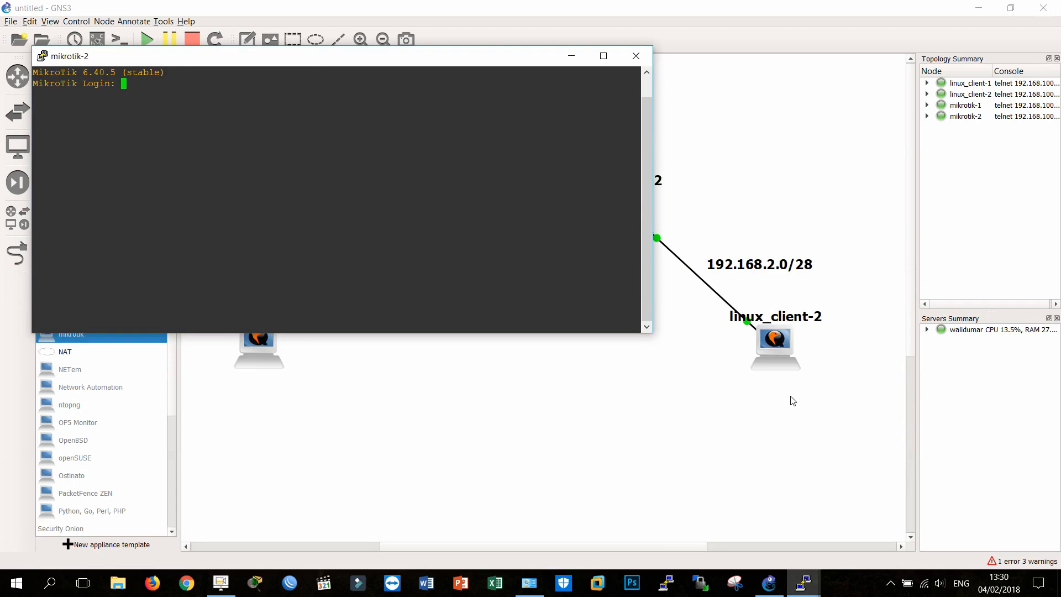
pyautogui.click(781, 350)
pyautogui.doubleClick(781, 350)
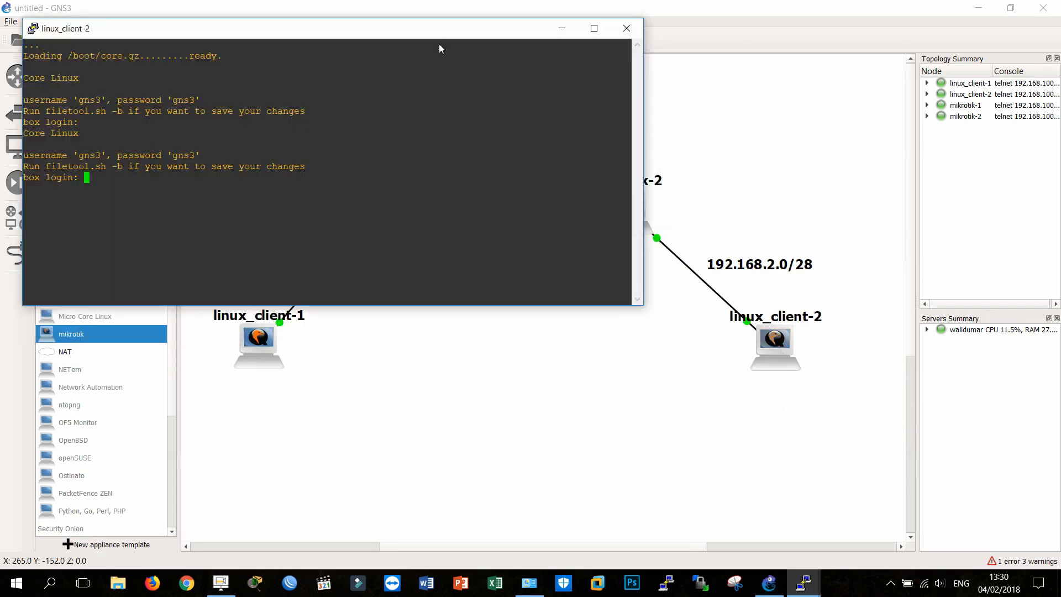
pyautogui.moveTo(403, 27); pyautogui.dragTo(783, 269)
pyautogui.moveTo(810, 594)
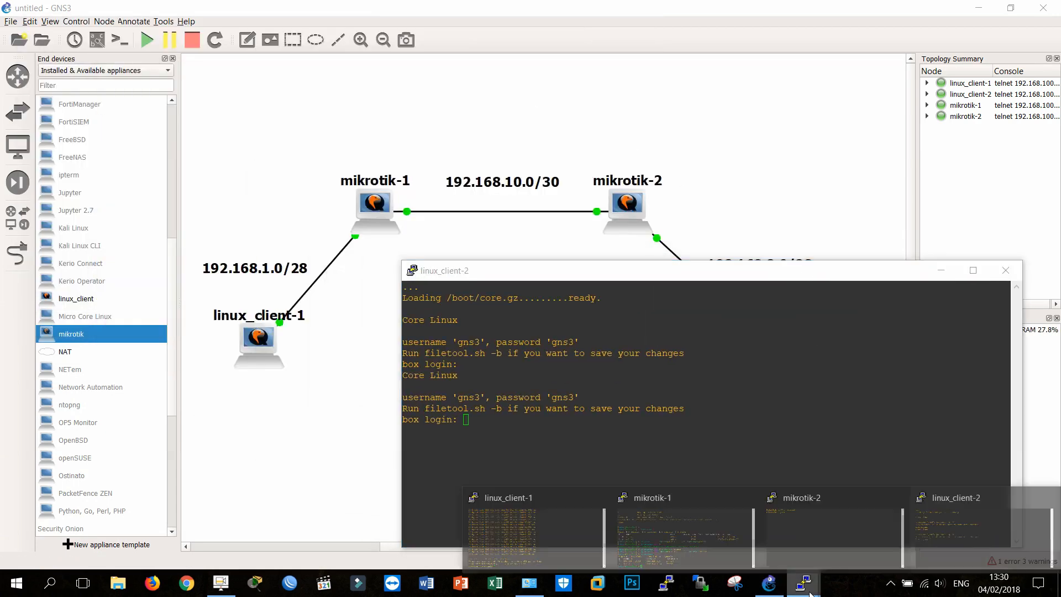
pyautogui.click(824, 563)
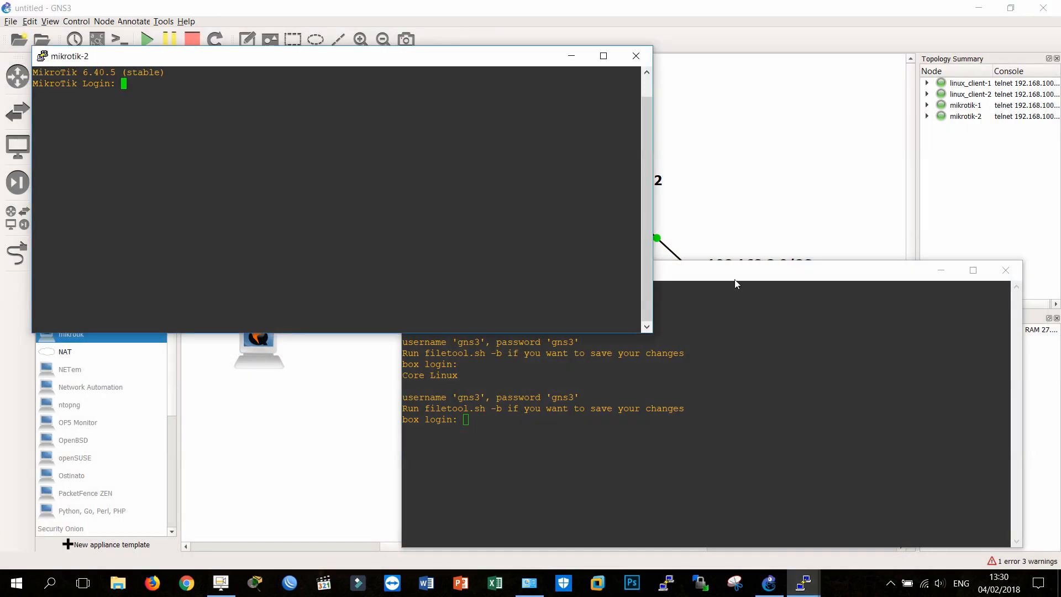
pyautogui.moveTo(379, 58); pyautogui.dragTo(356, 297)
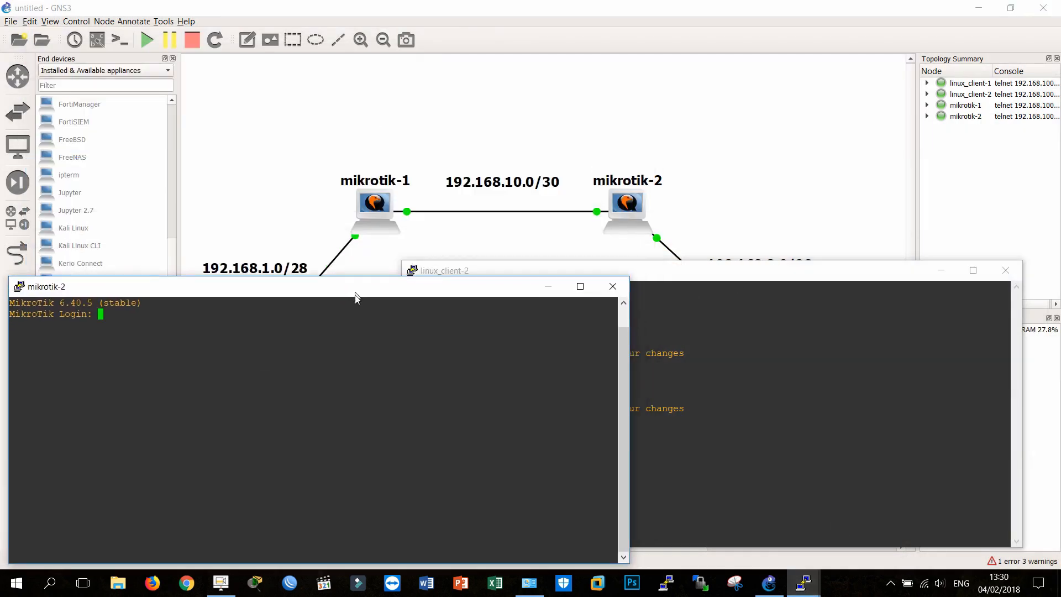
pyautogui.moveTo(680, 280); pyautogui.dragTo(709, 299)
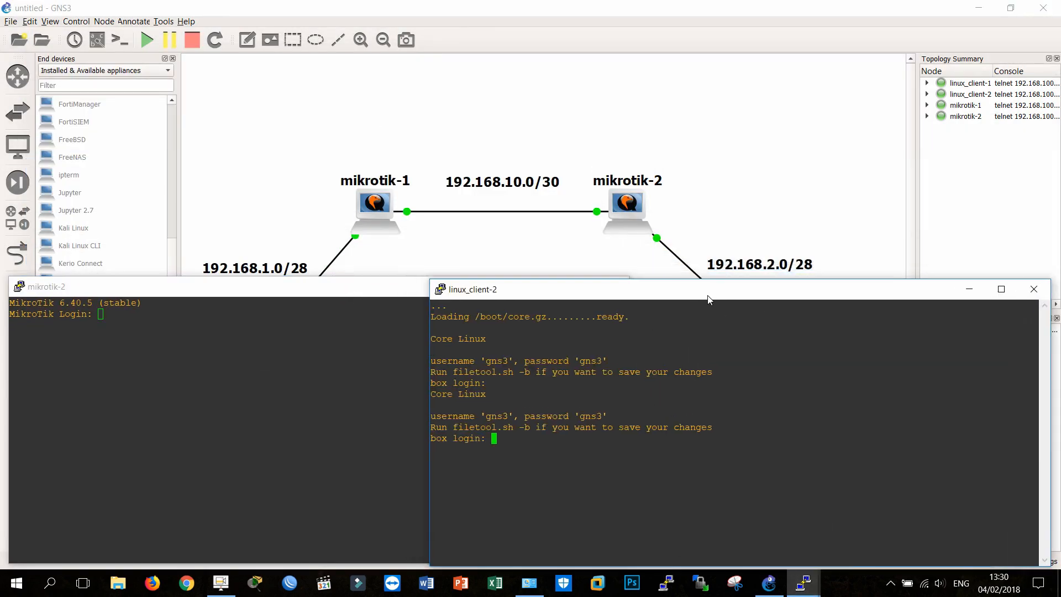
# Step: Log in to linux_client-2 with the username and password given in its login banner
pyautogui.write('gns3')
pyautogui.press('Return')
# Step: Switch linux_client-2 to the root user with sudo su and set eth0 to 192.168.2.2 with netmask 255.255.255.240
pyautogui.press('Return')
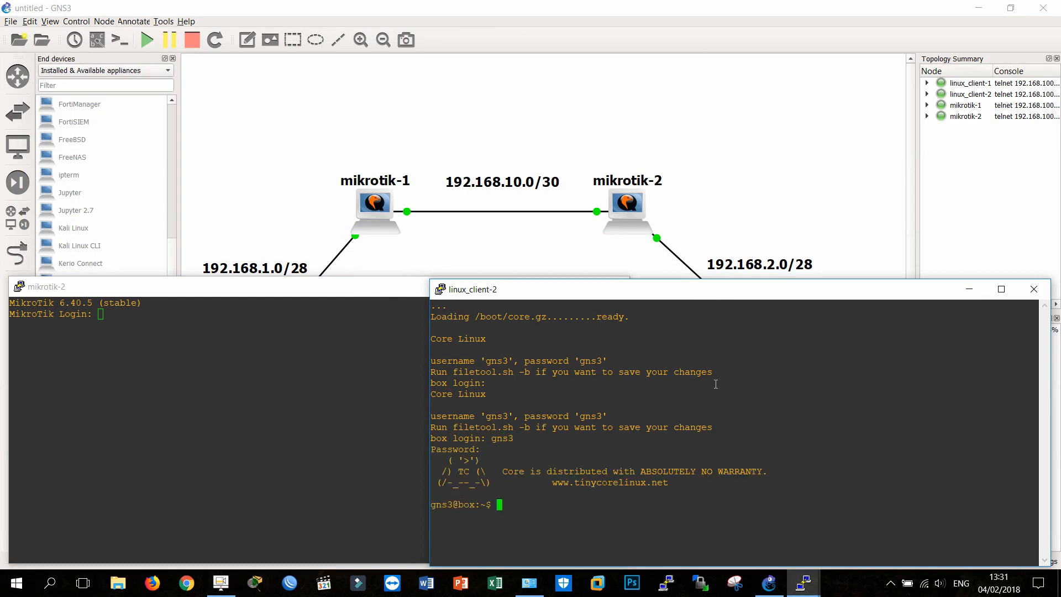
pyautogui.write('sudo su')
pyautogui.press('Return')
pyautogui.write('ifconfig e')
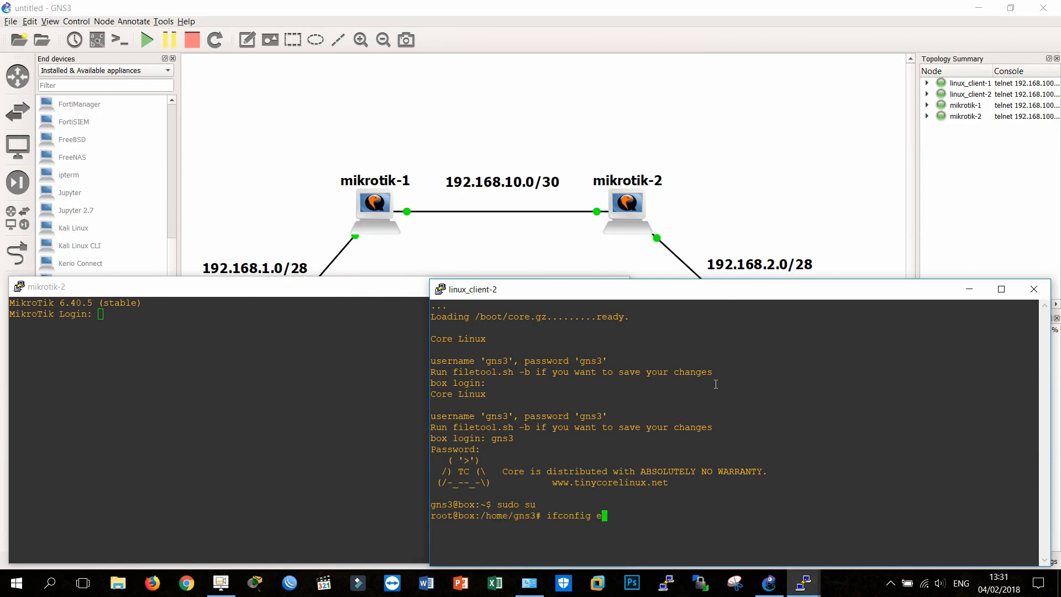
pyautogui.write('th0 192.6')
pyautogui.write('68.2.1')
pyautogui.press('BackSpace')
pyautogui.write('2 netma')
pyautogui.write('sk 255.255.2')
pyautogui.write('55.255.240')
pyautogui.press('Return')
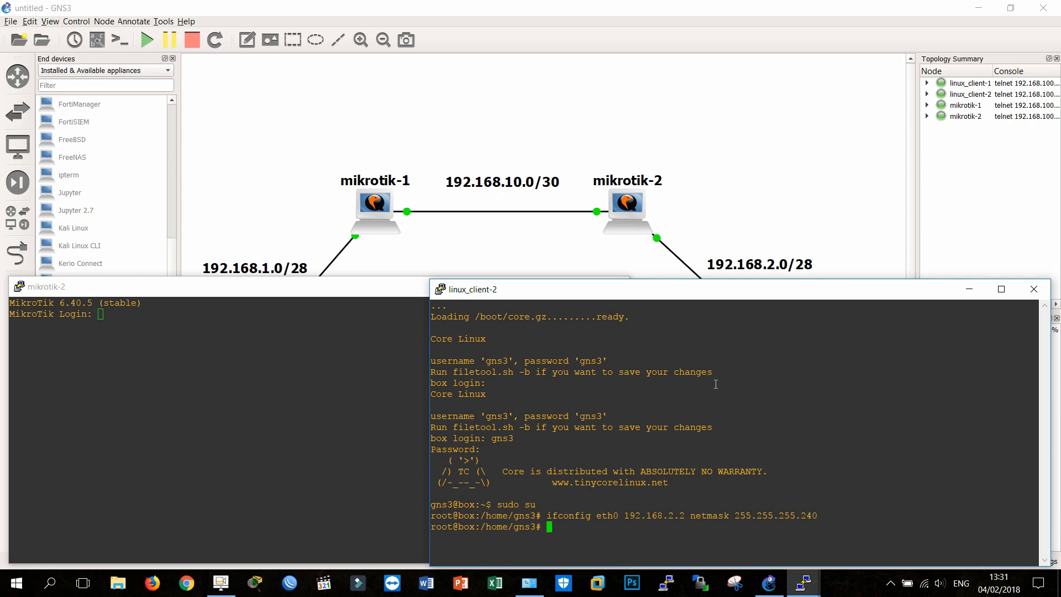
# Step: Check the interface settings on linux_client-2 with ifconfig and start a ping to 192.168.2.1
pyautogui.write('ifconfig')
pyautogui.press('Return')
pyautogui.write('ping ')
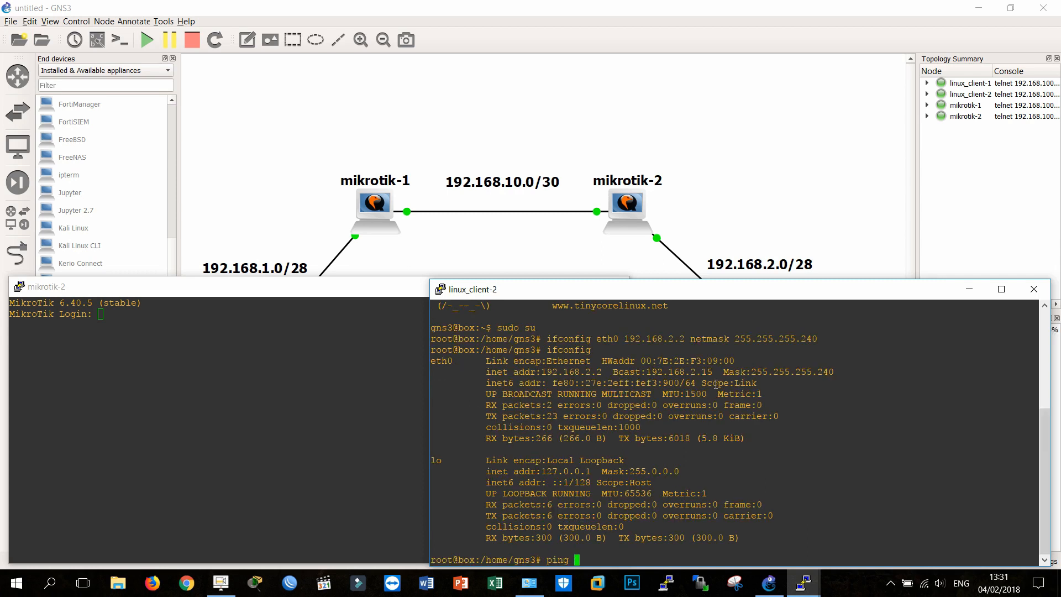
pyautogui.write('192.168.2.1')
pyautogui.press('Return')
# Step: Move the linux_client-2 console clear of mikrotik-2, and log in to mikrotik-2 as admin with an empty password, declining the software license
pyautogui.click(156, 455)
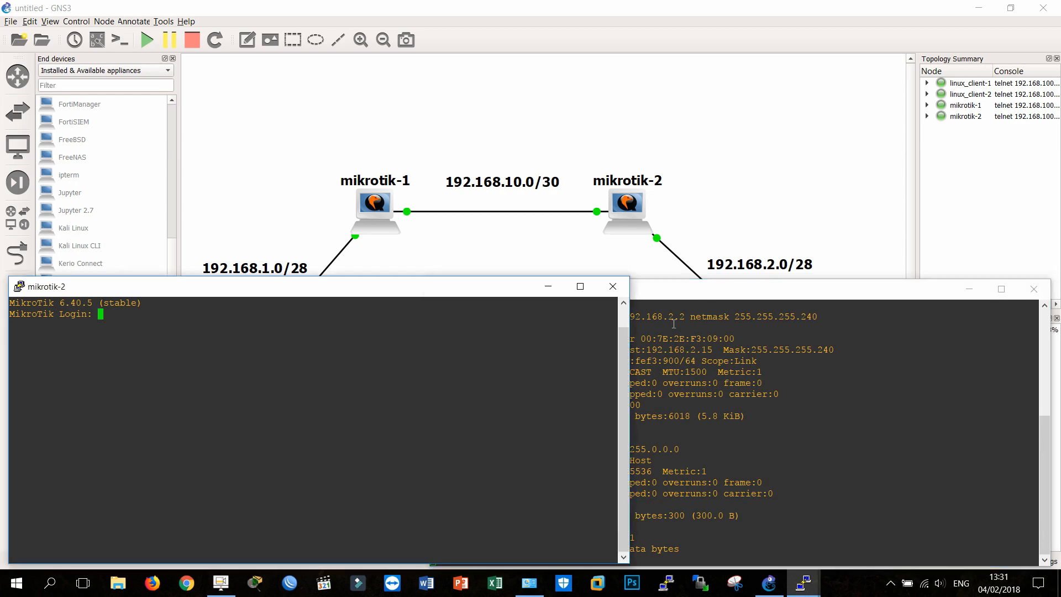
pyautogui.moveTo(720, 292); pyautogui.dragTo(919, 286)
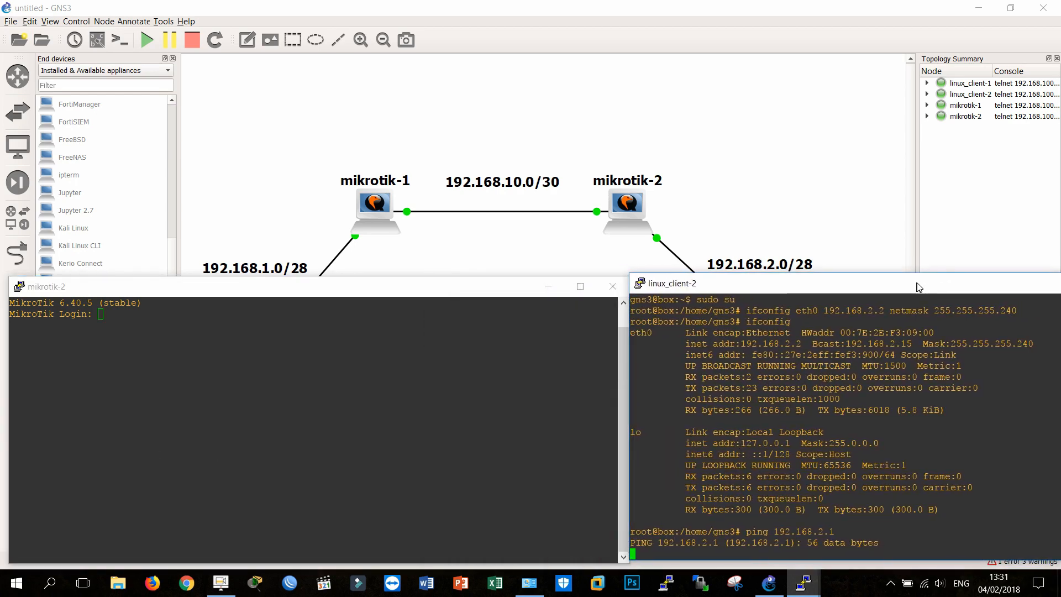
pyautogui.click(360, 319)
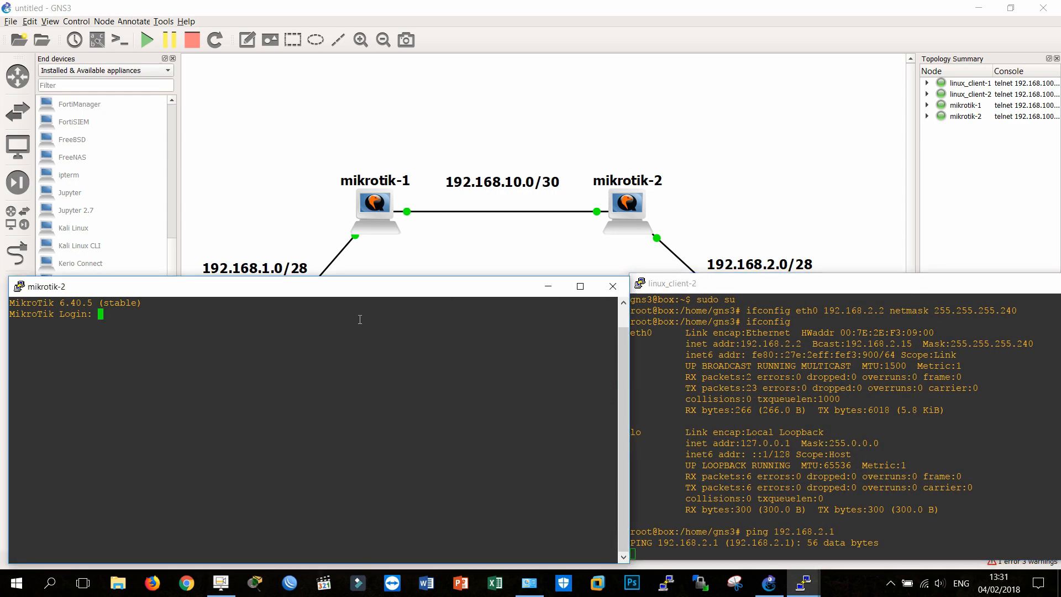
pyautogui.write('admin')
pyautogui.press('Return')
pyautogui.press('Return')
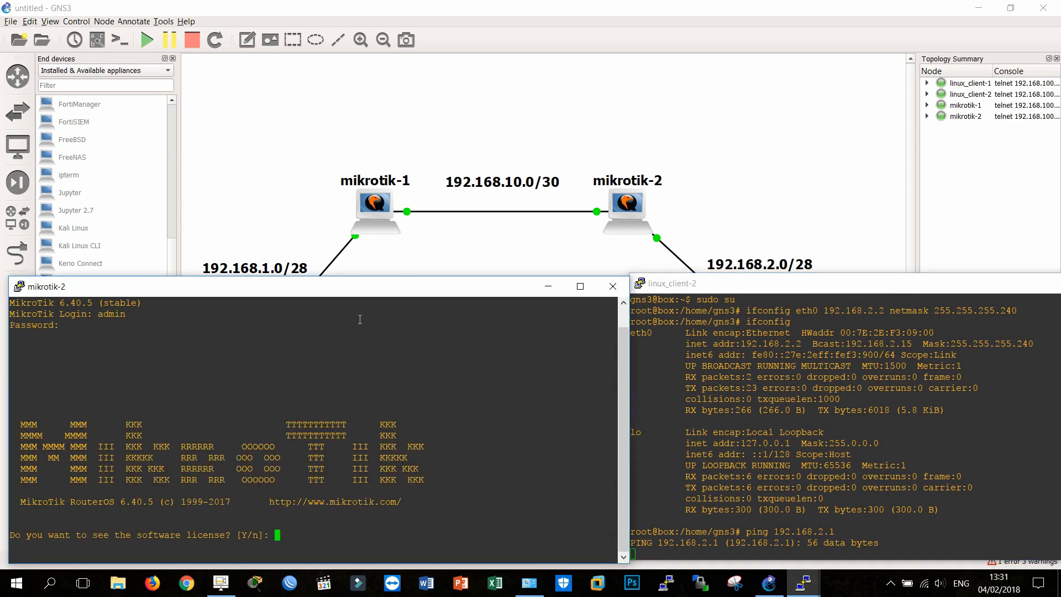
pyautogui.write('n')
pyautogui.press('Return')
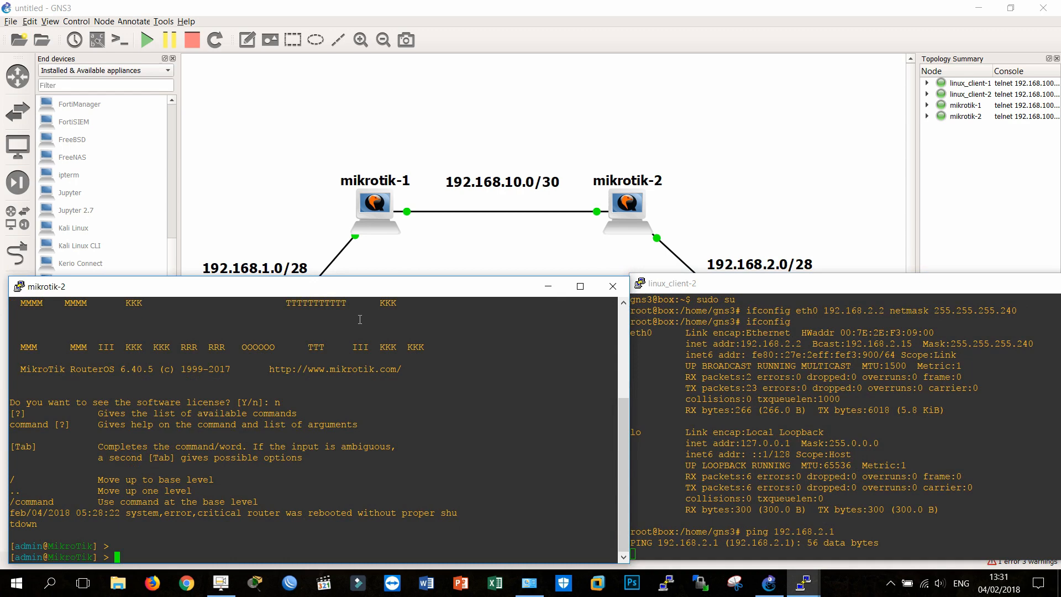
# Step: Add the IP address 192.168.2.1/28 to interface ether2 on mikrotik-2
pyautogui.write('ip address add address=192')
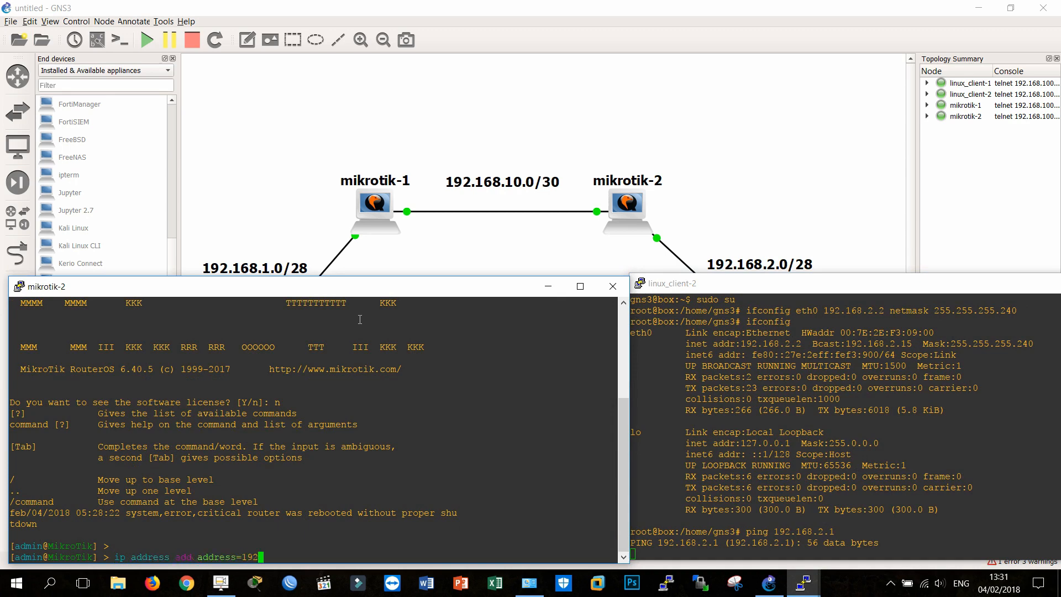
pyautogui.write('.168.2.1/24')
pyautogui.press('BackSpace')
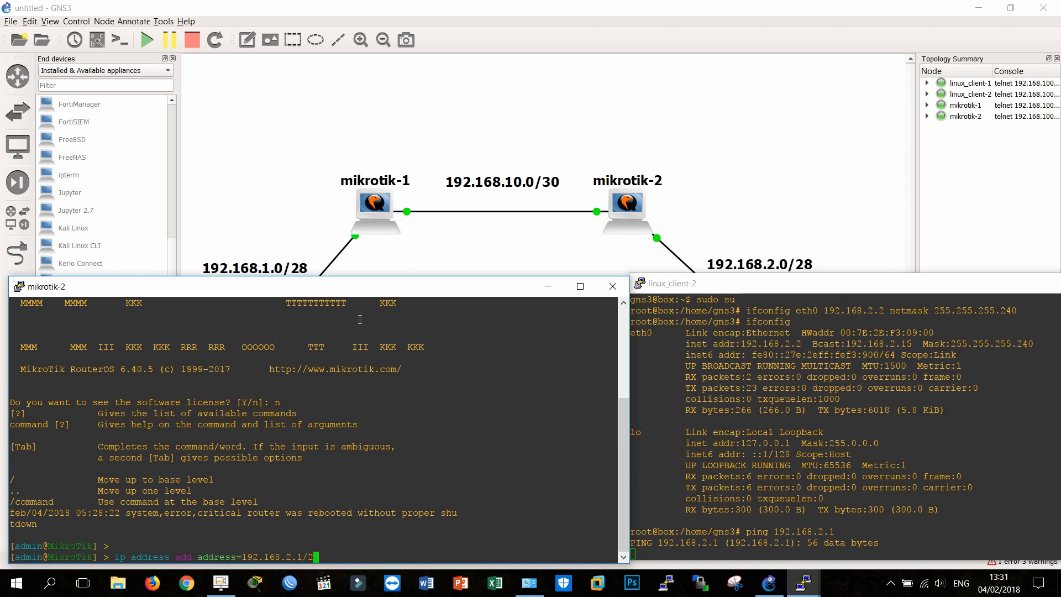
pyautogui.write('8 in')
pyautogui.press('Tab')
pyautogui.write('ether2')
pyautogui.press('Return')
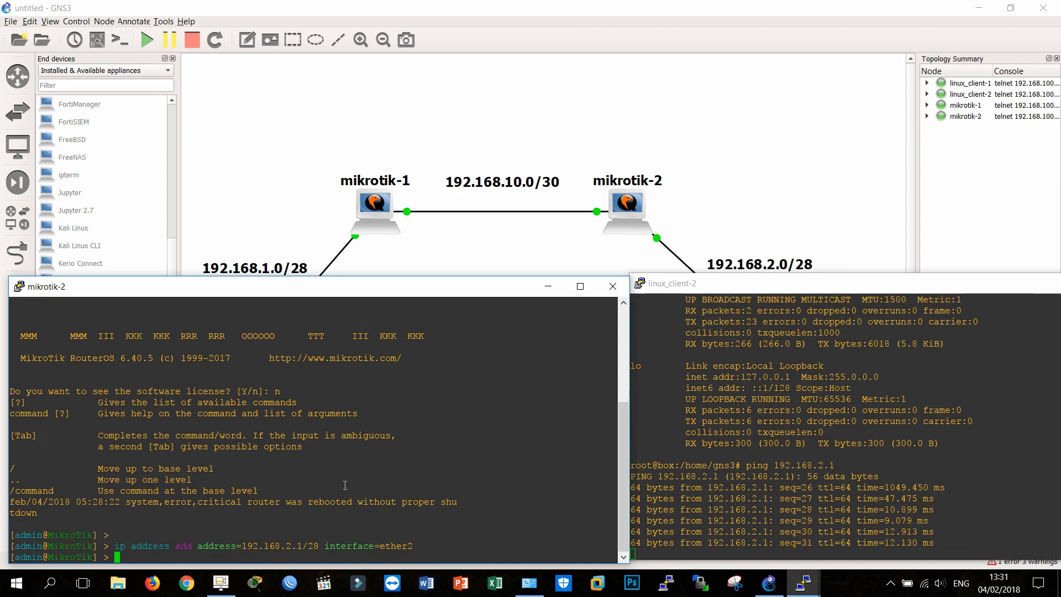
# Step: Add the IP address 192.168.10.2/30 to interface ether1 on mikrotik-2
pyautogui.write('ip address ')
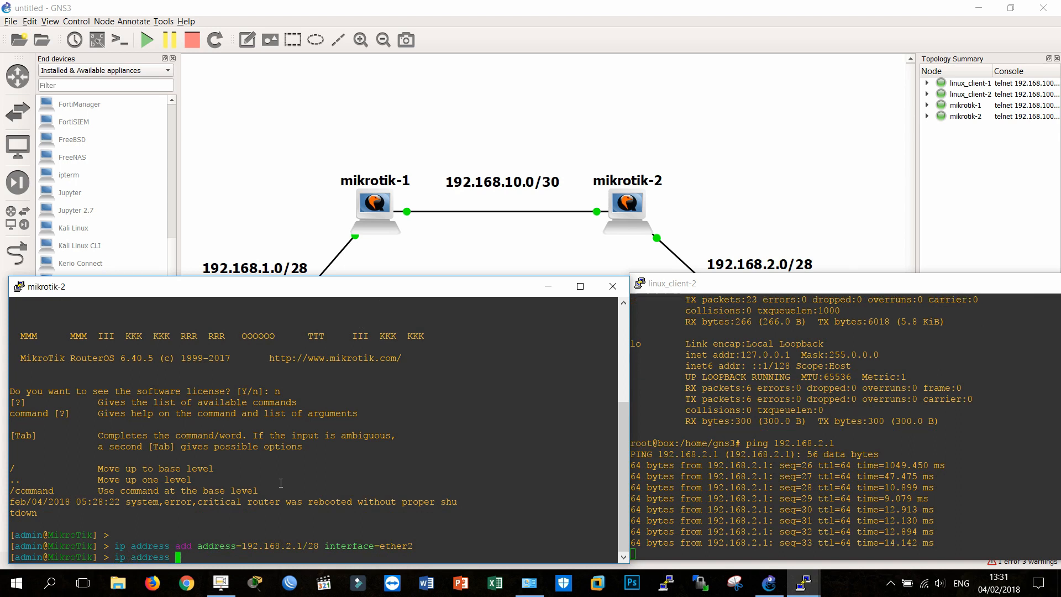
pyautogui.write('add 19')
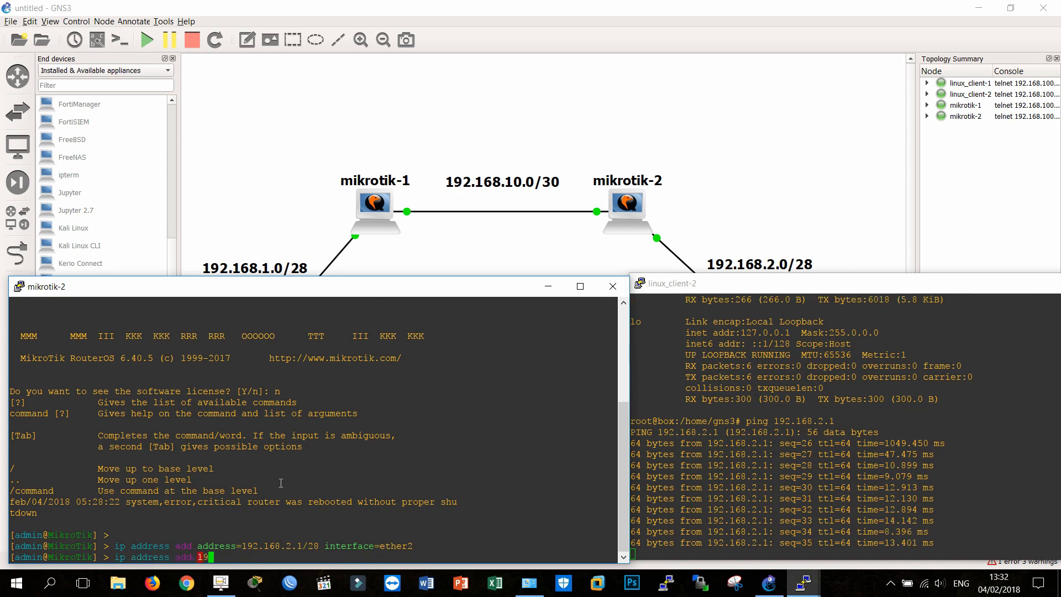
pyautogui.press('BackSpace')
pyautogui.press('BackSpace')
pyautogui.write('address=192.1')
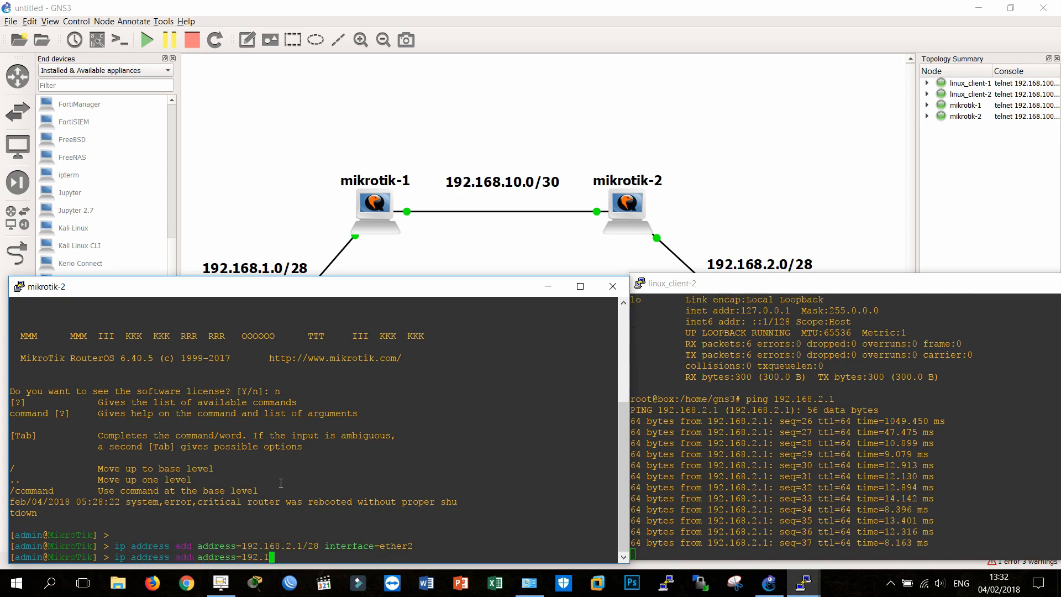
pyautogui.write('68.10.')
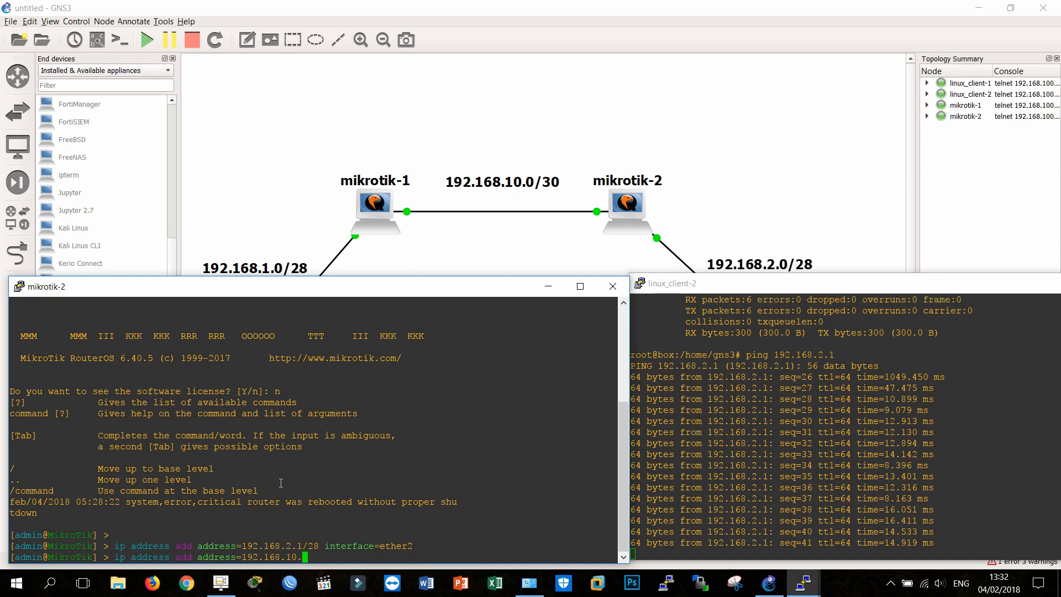
pyautogui.write('1')
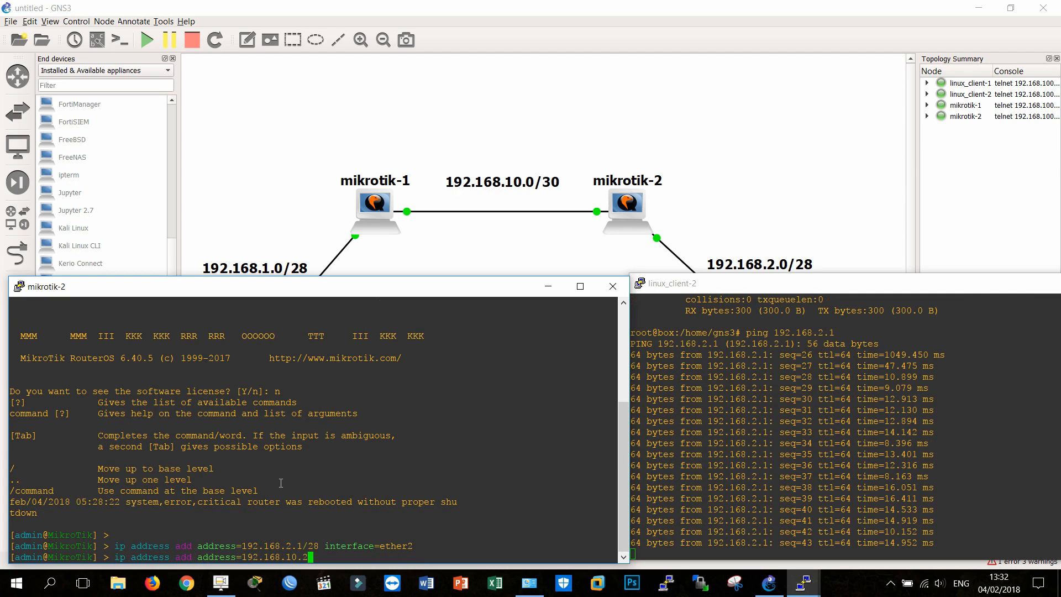
pyautogui.write('/2')
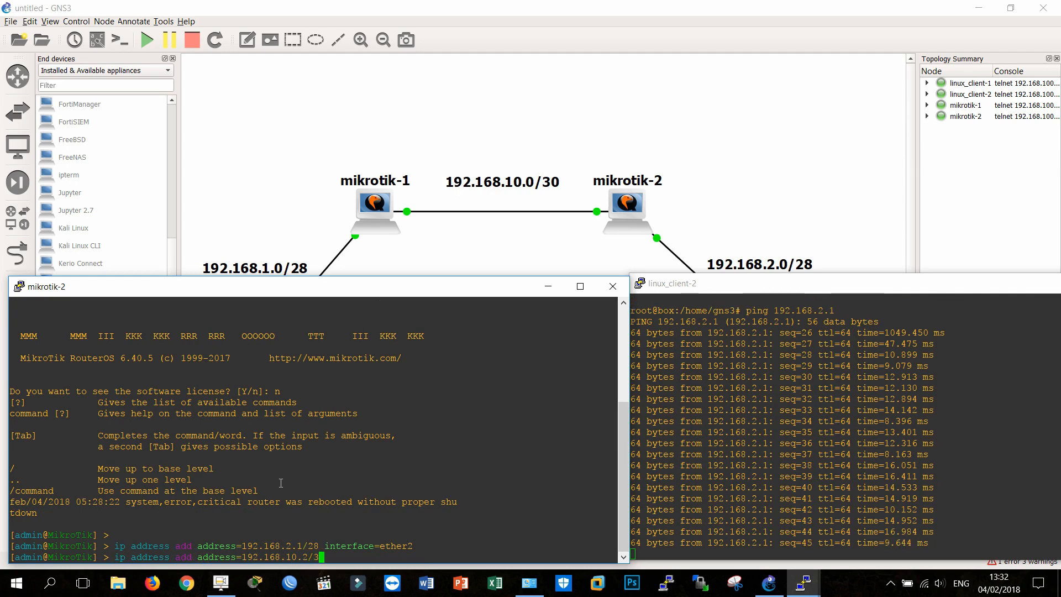
pyautogui.write('0 interface=ether')
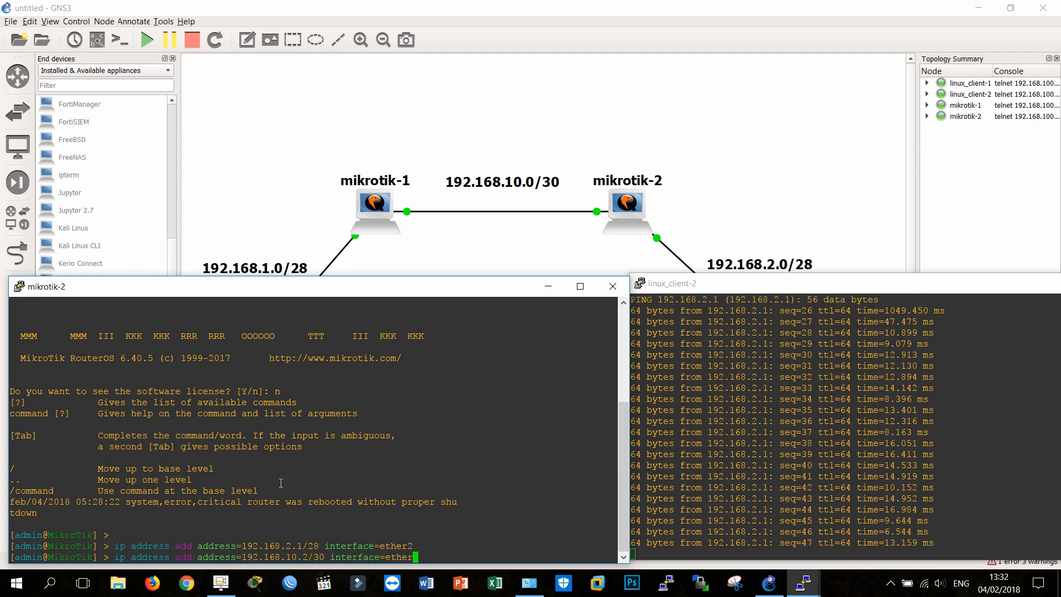
pyautogui.write('1')
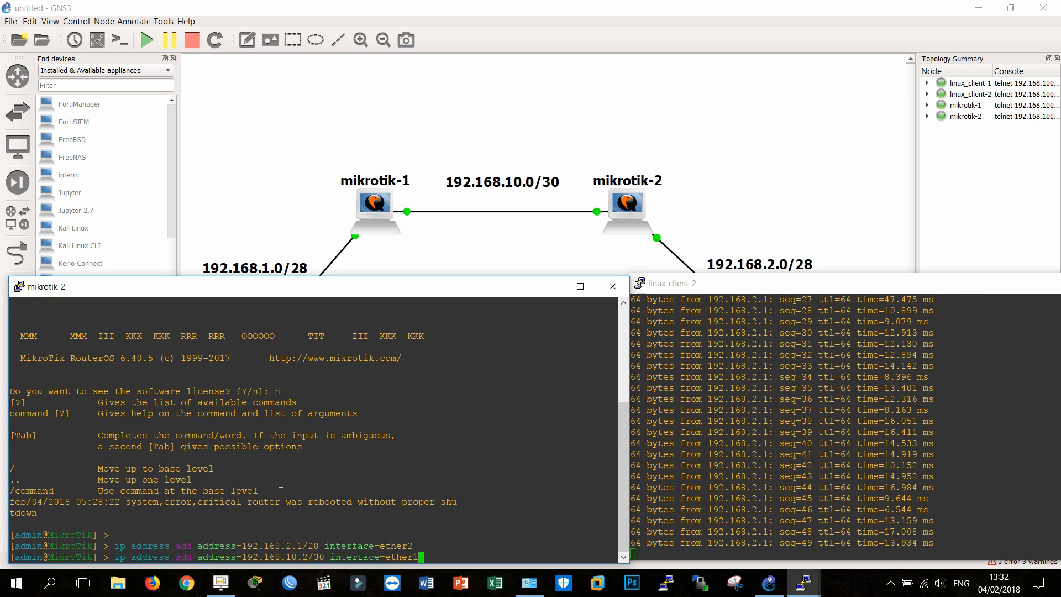
pyautogui.press('Return')
# Step: Ping 192.168.10.1 from mikrotik-2
pyautogui.write('ping 1')
pyautogui.write('92.')
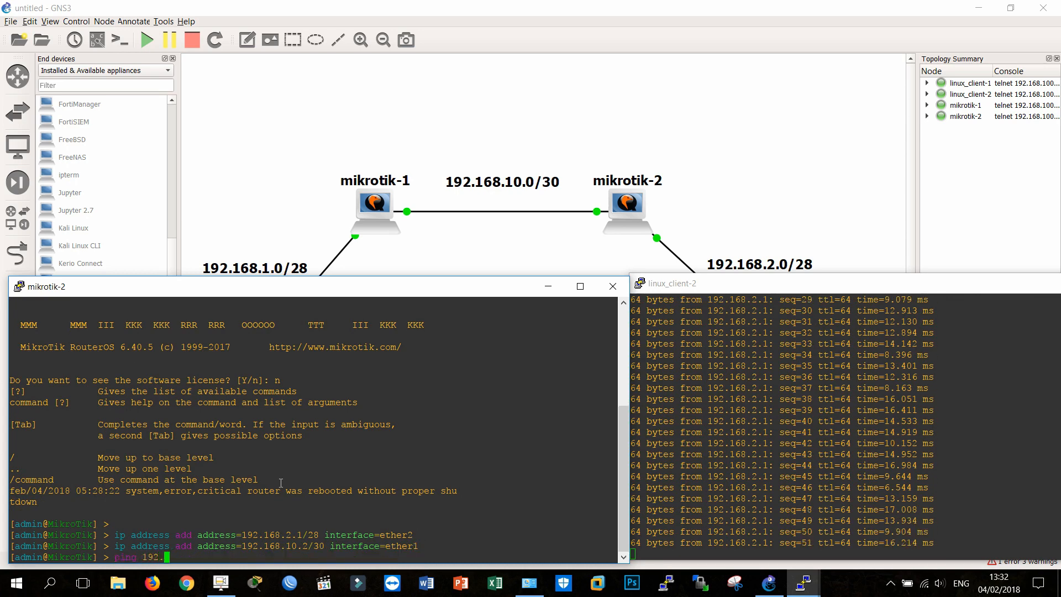
pyautogui.write('168.10.1')
pyautogui.press('Return')
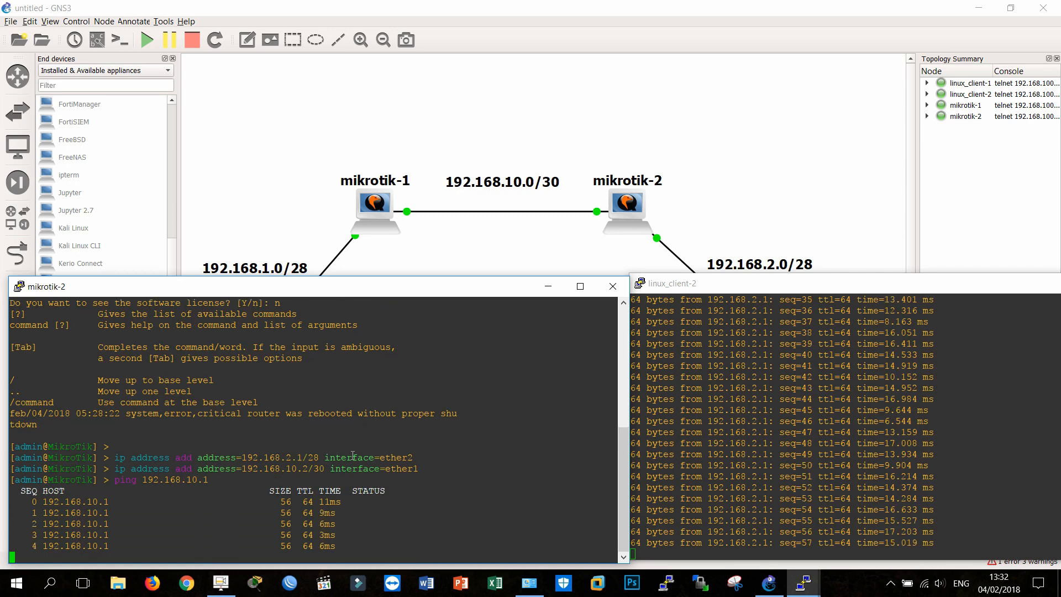
# Step: Close the linux_client-2 and linux_client-1 consoles, and bring the mikrotik-1 console to the front
pyautogui.moveTo(747, 292); pyautogui.dragTo(485, 233)
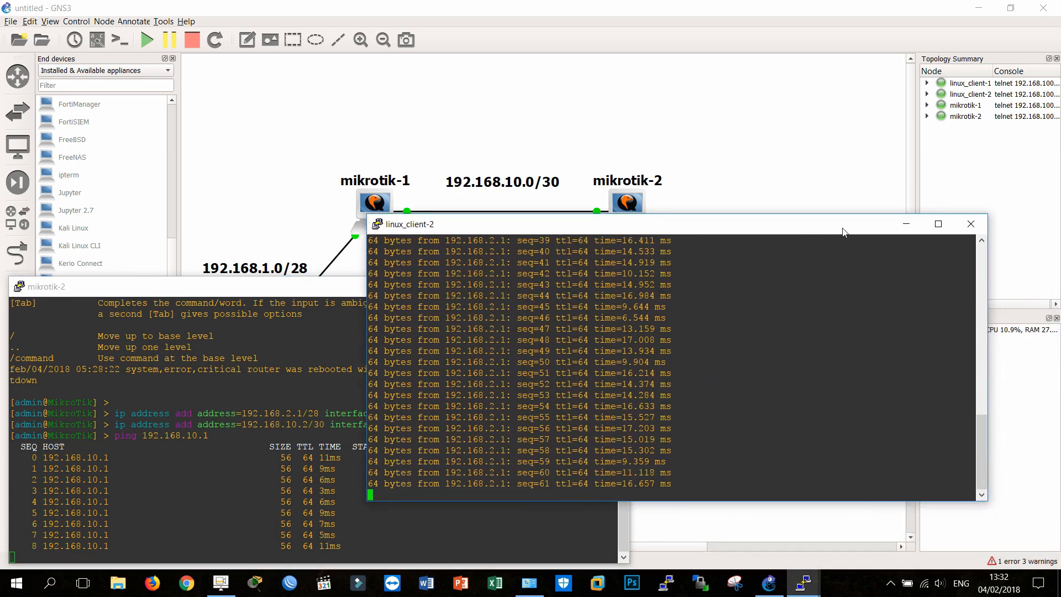
pyautogui.click(960, 227)
pyautogui.click(623, 206)
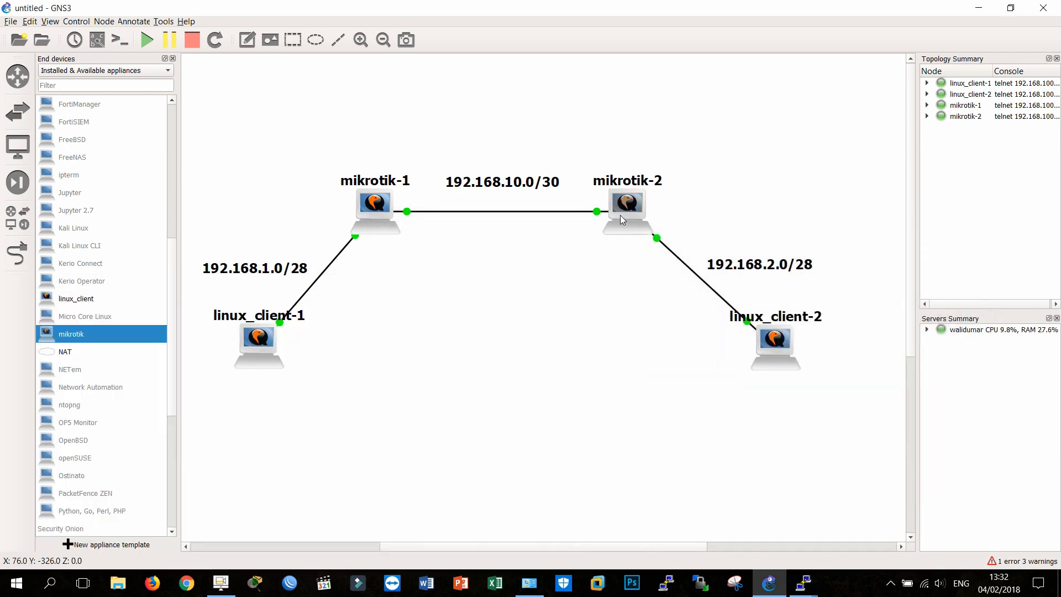
pyautogui.doubleClick(620, 215)
pyautogui.doubleClick(377, 206)
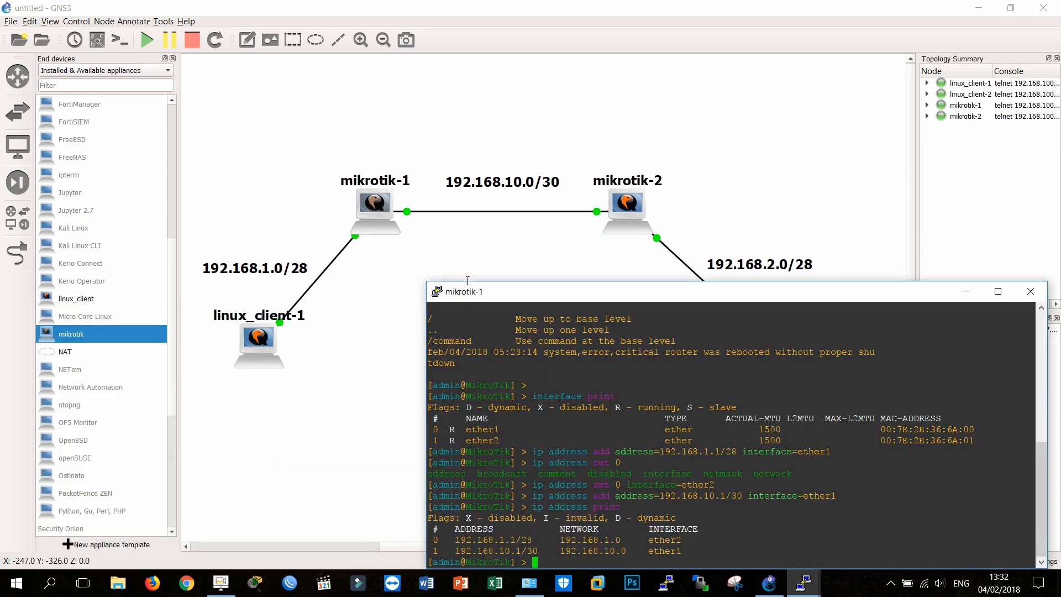
pyautogui.moveTo(807, 581)
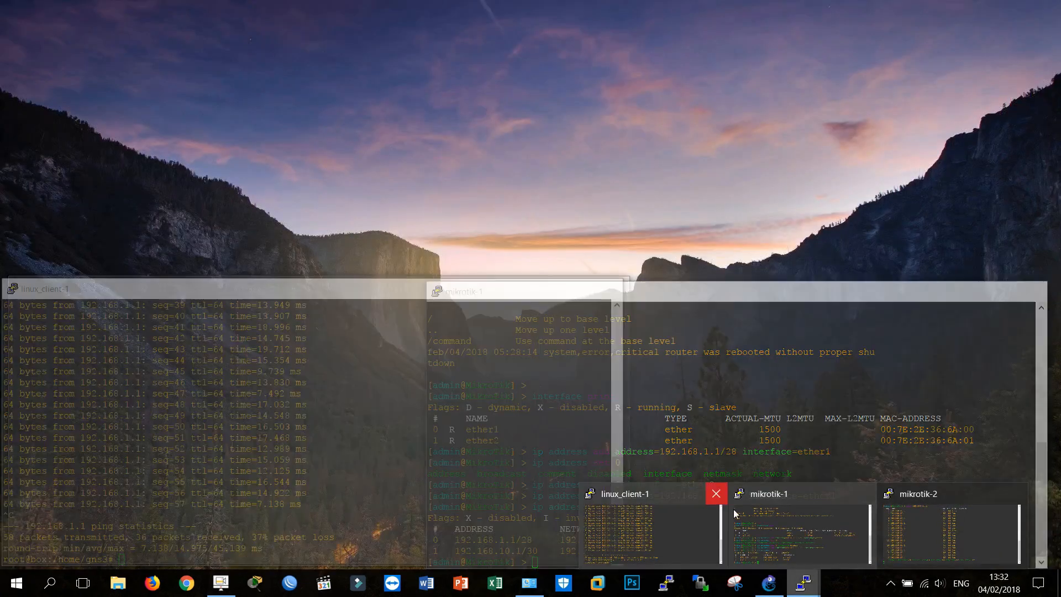
pyautogui.click(712, 503)
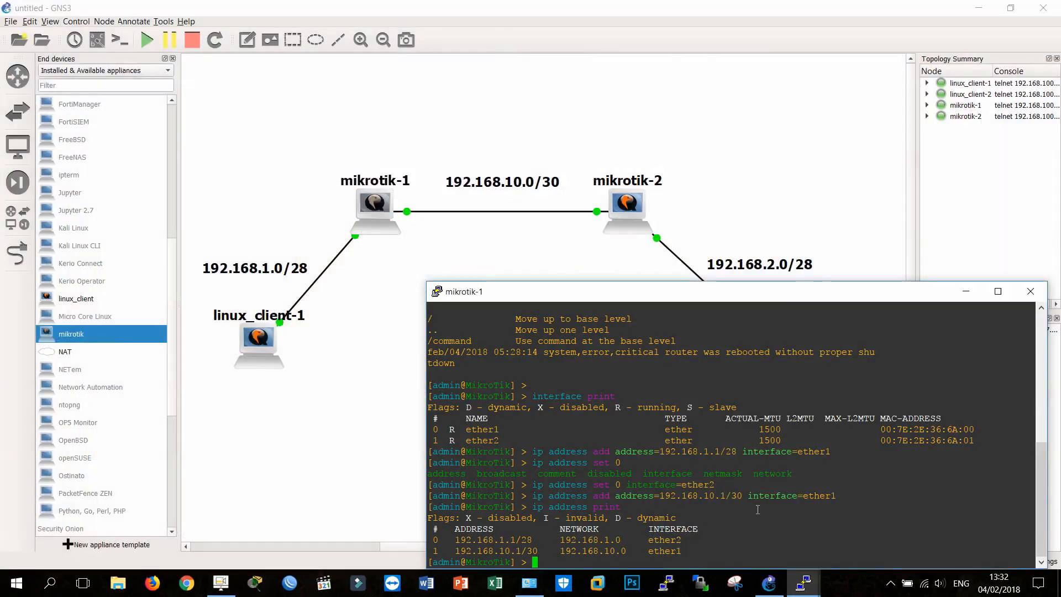
# Step: Move the mikrotik-1 console clear of mikrotik-2, and stop the ping running on mikrotik-2
pyautogui.moveTo(718, 301); pyautogui.dragTo(738, 22)
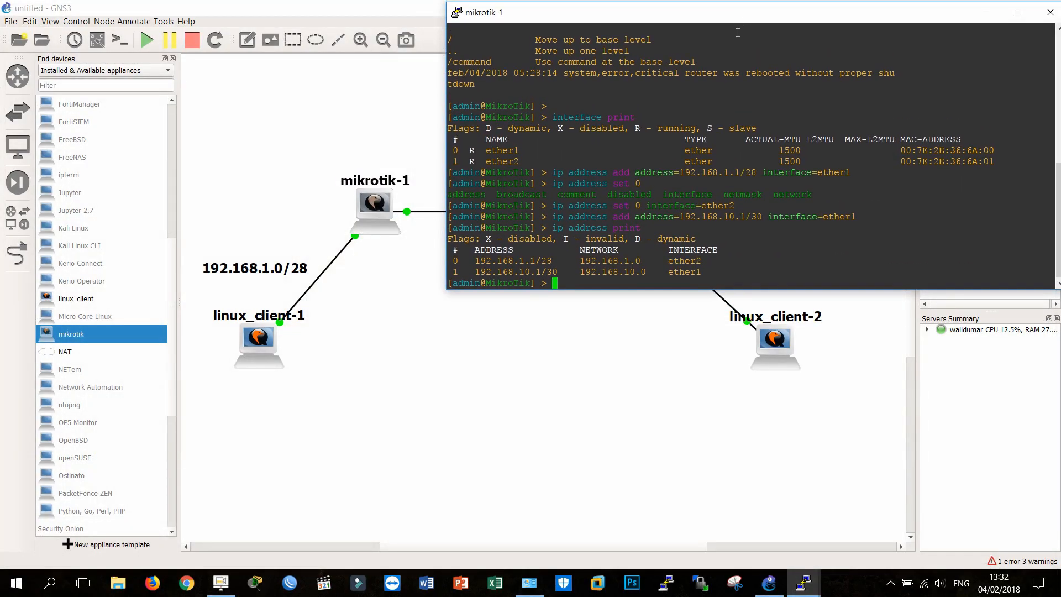
pyautogui.click(812, 590)
pyautogui.click(866, 516)
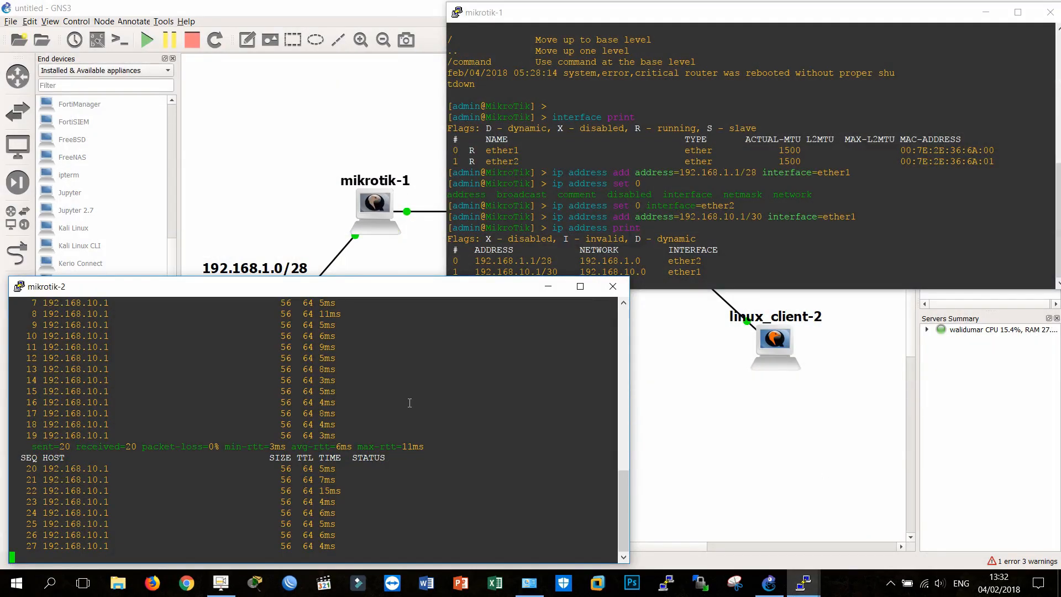
pyautogui.hotkey('ctrl', 'c')
# Step: Set the router ID of OSPF instance 0 on mikrotik-1 to 10.10.10.10, listing the available OSPF options on the way
pyautogui.click(662, 186)
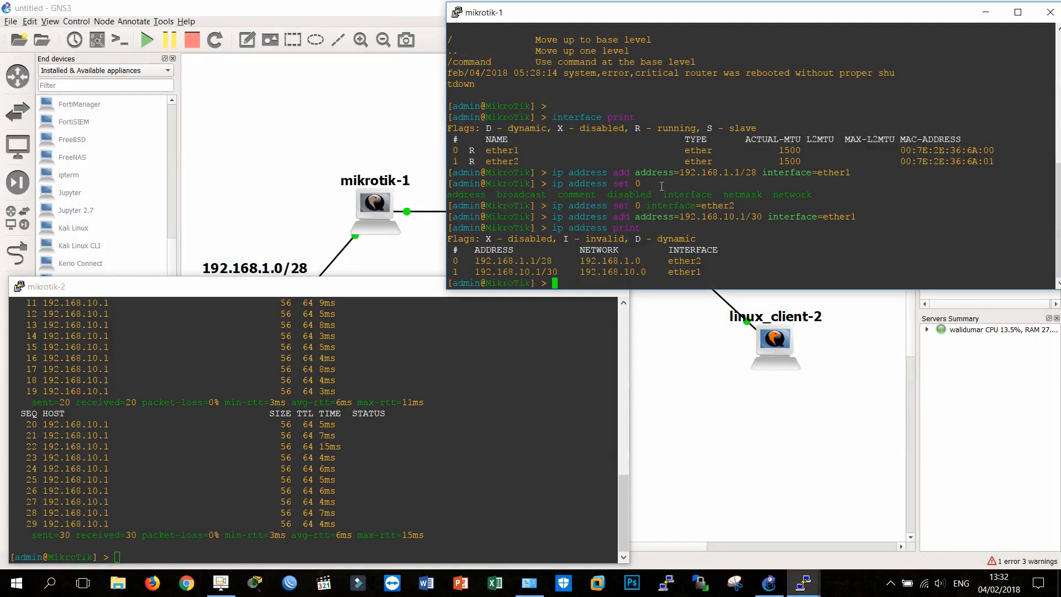
pyautogui.write('routing ospf')
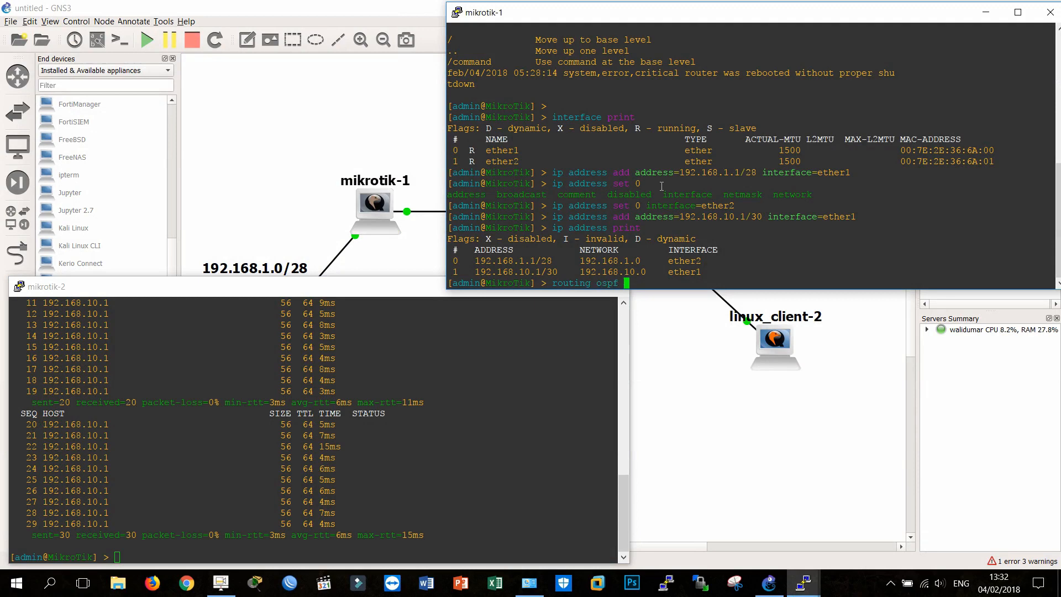
pyautogui.press('Tab')
pyautogui.press('Tab')
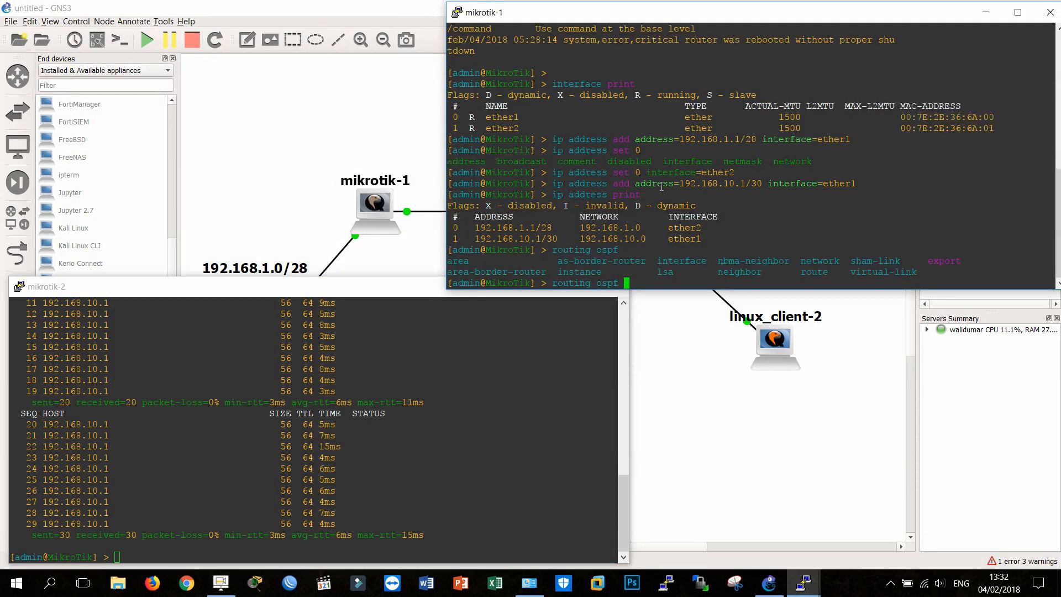
pyautogui.write('ins')
pyautogui.press('Tab')
pyautogui.write('set 0')
pyautogui.press('Tab')
pyautogui.press('Tab')
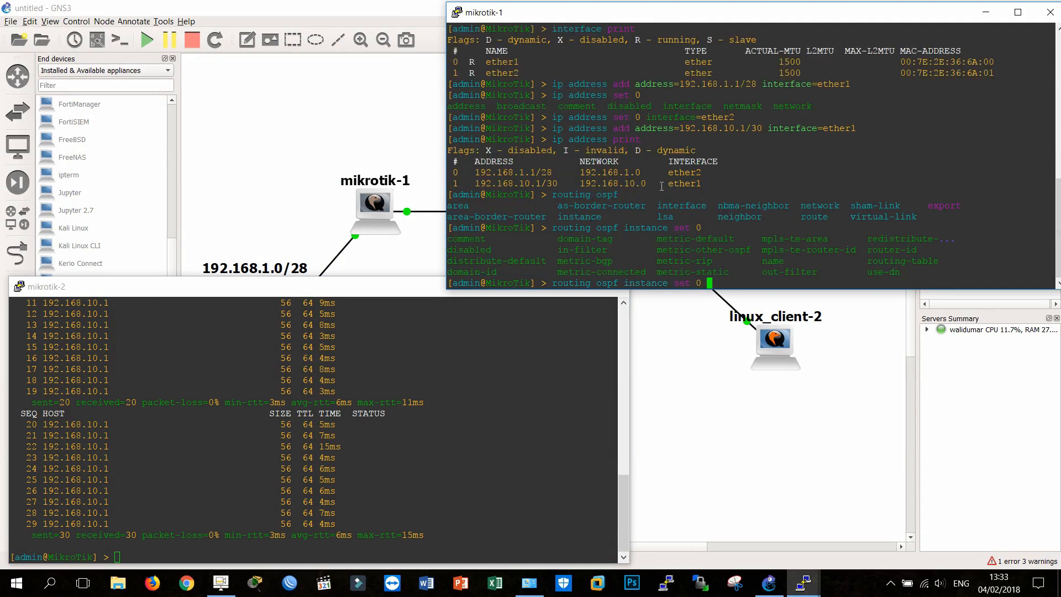
pyautogui.write('rout')
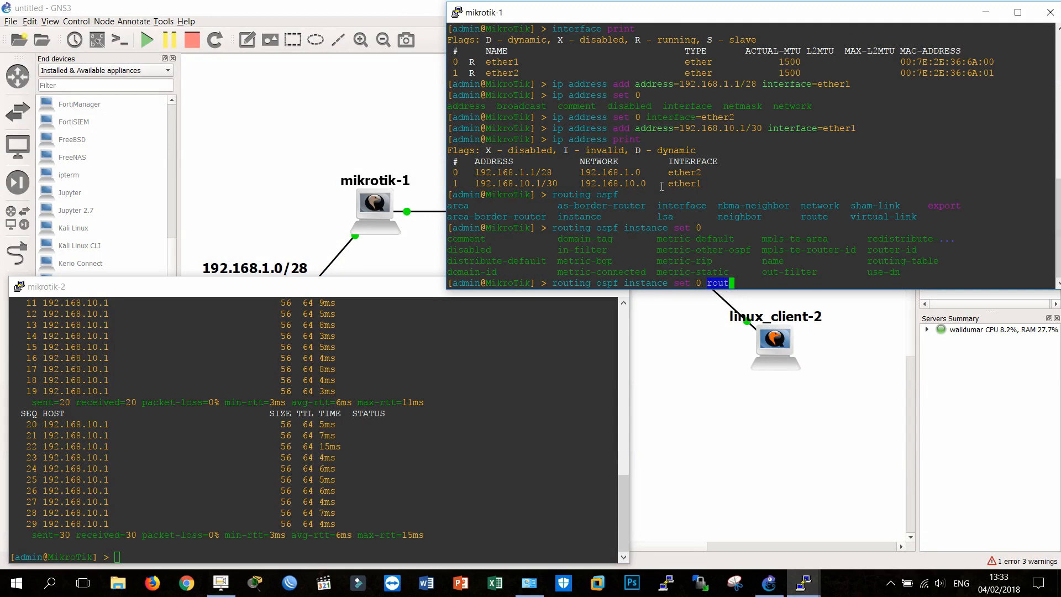
pyautogui.write('er')
pyautogui.press('Tab')
pyautogui.write('10.10.10.10')
pyautogui.press('Return')
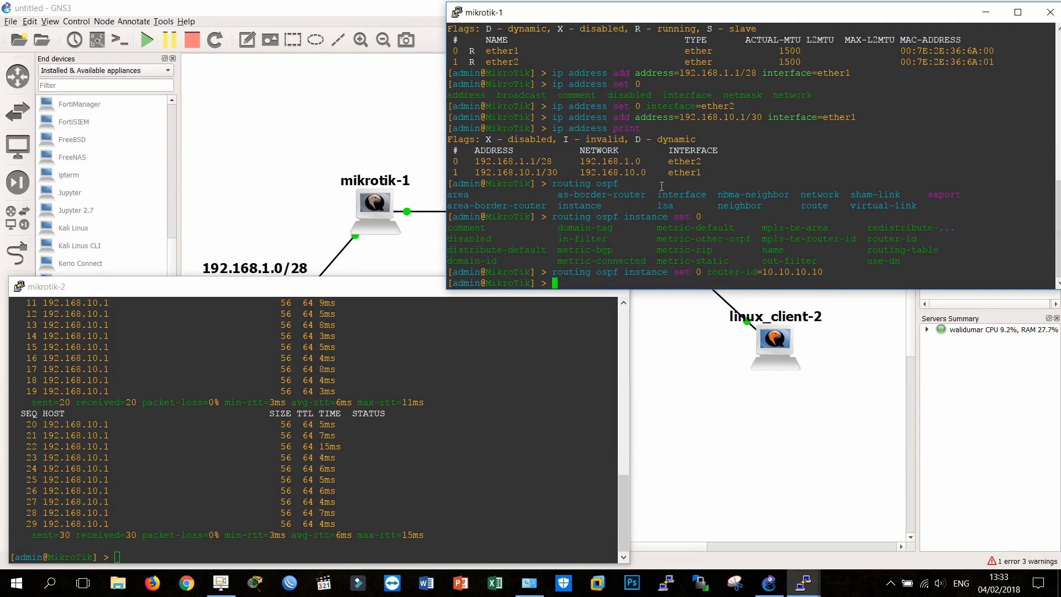
# Step: Add the network 192.168.1.0/28 to the OSPF backbone area on mikrotik-1
pyautogui.write('routing ')
pyautogui.write('ospf network ')
pyautogui.write('192')
pyautogui.write('.168.1')
pyautogui.press('BackSpace')
pyautogui.press('BackSpace')
pyautogui.press('BackSpace')
pyautogui.press('BackSpace')
pyautogui.press('BackSpace')
pyautogui.press('BackSpace')
pyautogui.press('BackSpace')
pyautogui.press('BackSpace')
pyautogui.press('BackSpace')
pyautogui.write('ad')
pyautogui.press('Tab')
pyautogui.press('Tab')
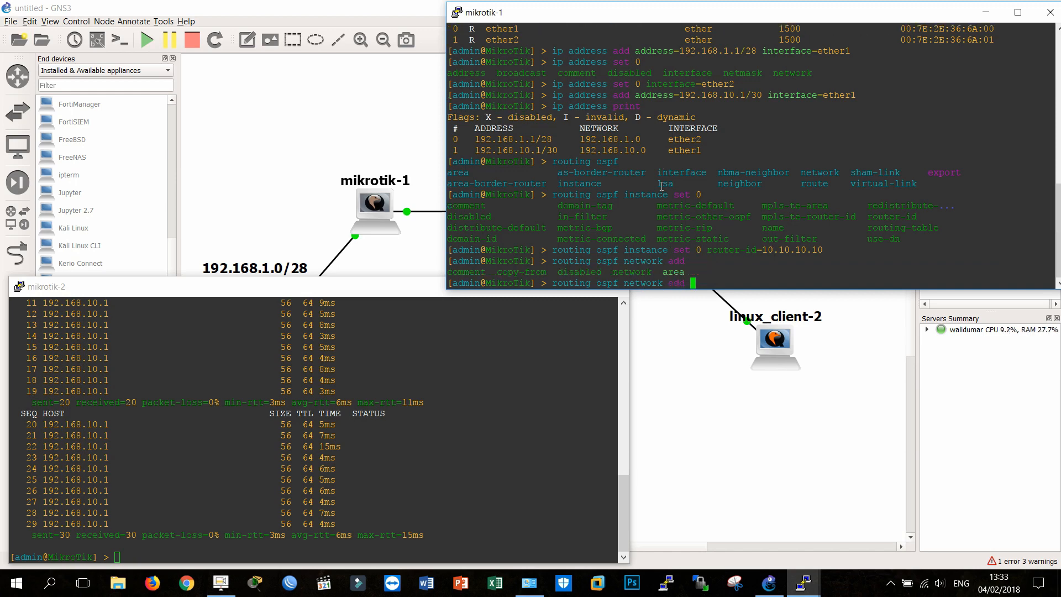
pyautogui.write('net')
pyautogui.press('Tab')
pyautogui.write('192.168.1.0')
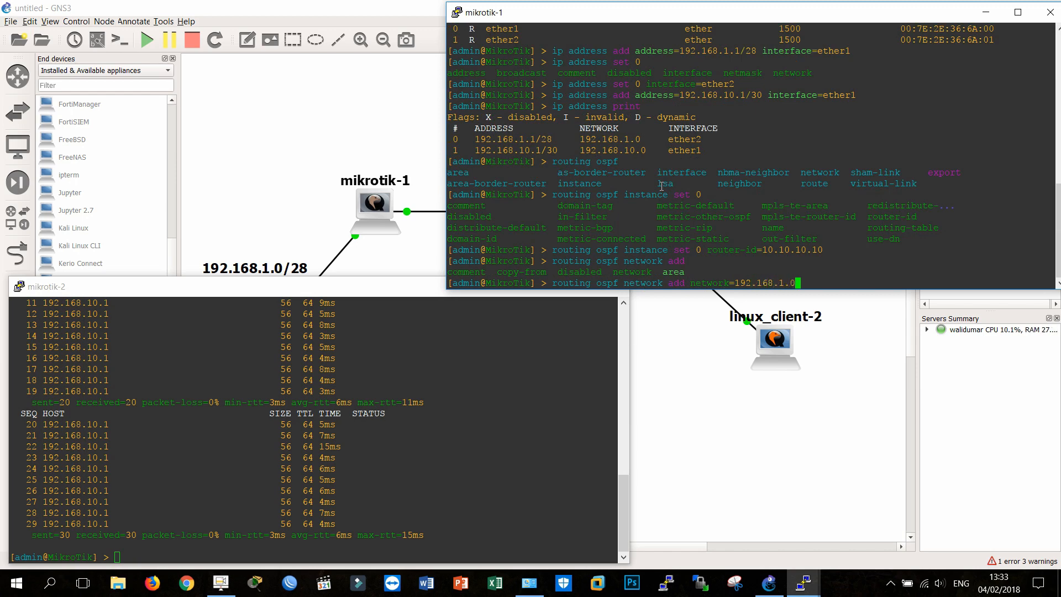
pyautogui.write('/28 area=backbone')
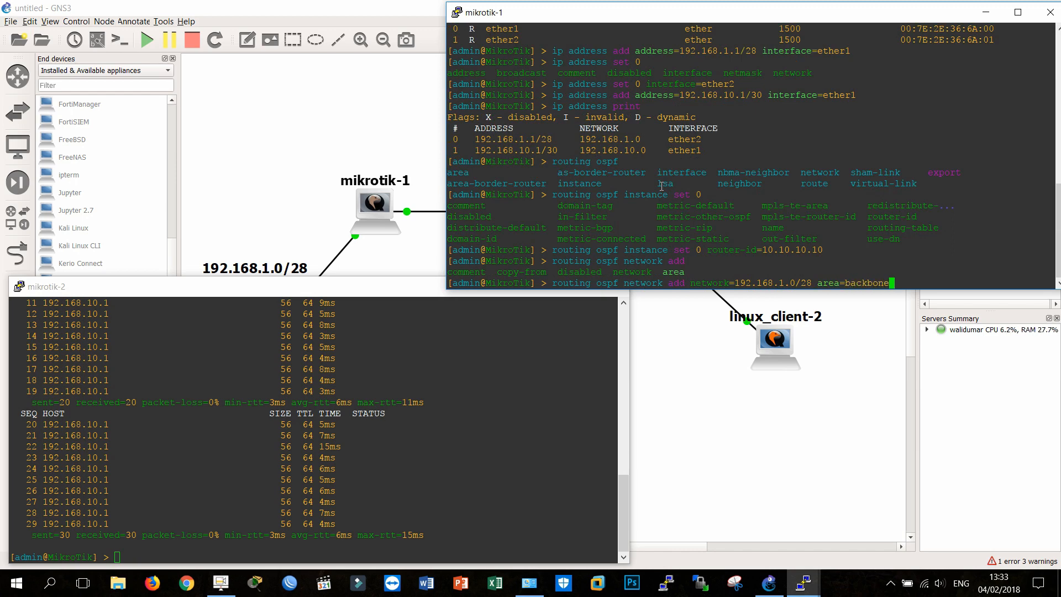
pyautogui.press('Return')
# Step: Add the network 192.168.10.0/30 to the OSPF backbone area on mikrotik-1
pyautogui.write('routing ')
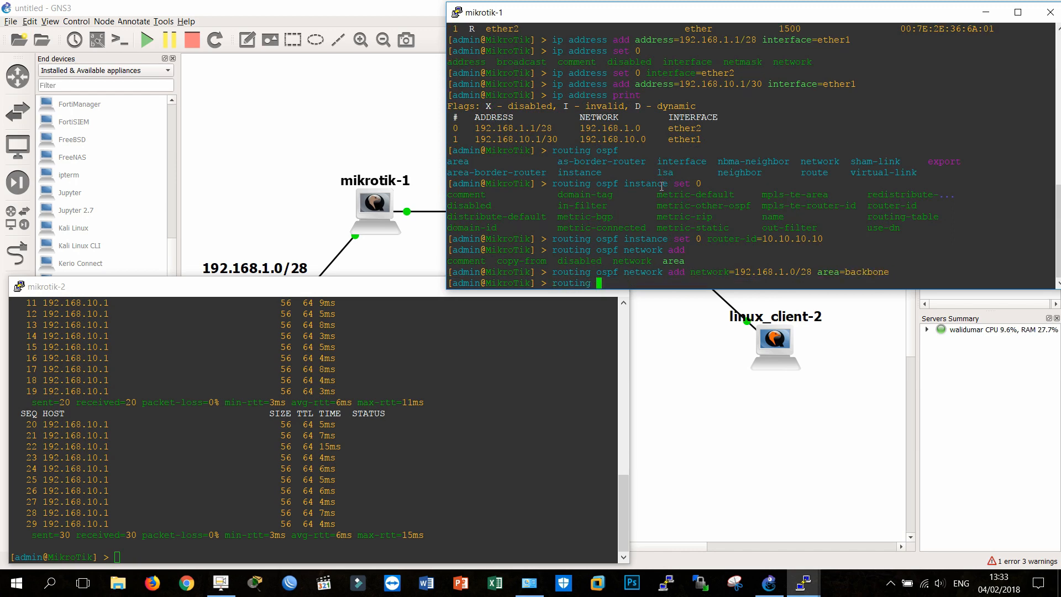
pyautogui.write('ospf network add net')
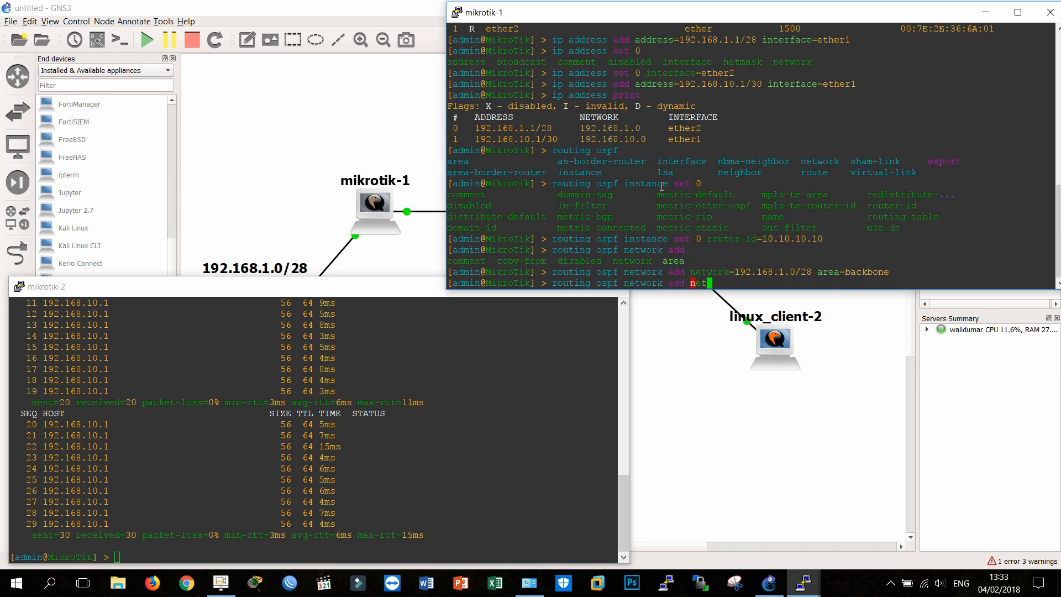
pyautogui.write('work=192.168.')
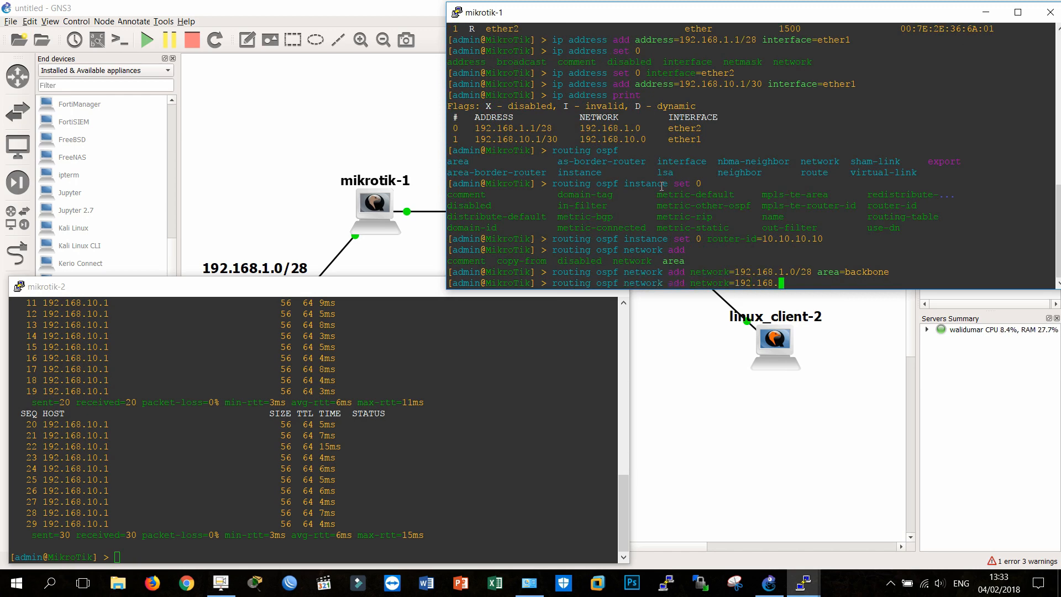
pyautogui.write('10.0/30 area=backbone')
pyautogui.press('Return')
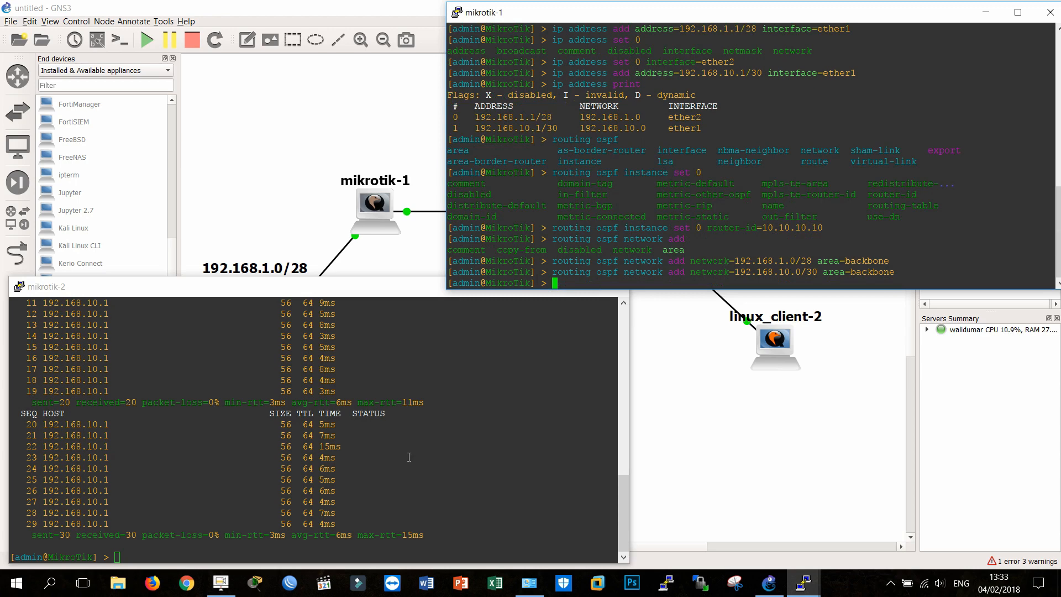
# Step: Set the router ID of OSPF instance 0 on mikrotik-2 to 20.20.20.20
pyautogui.click(409, 457)
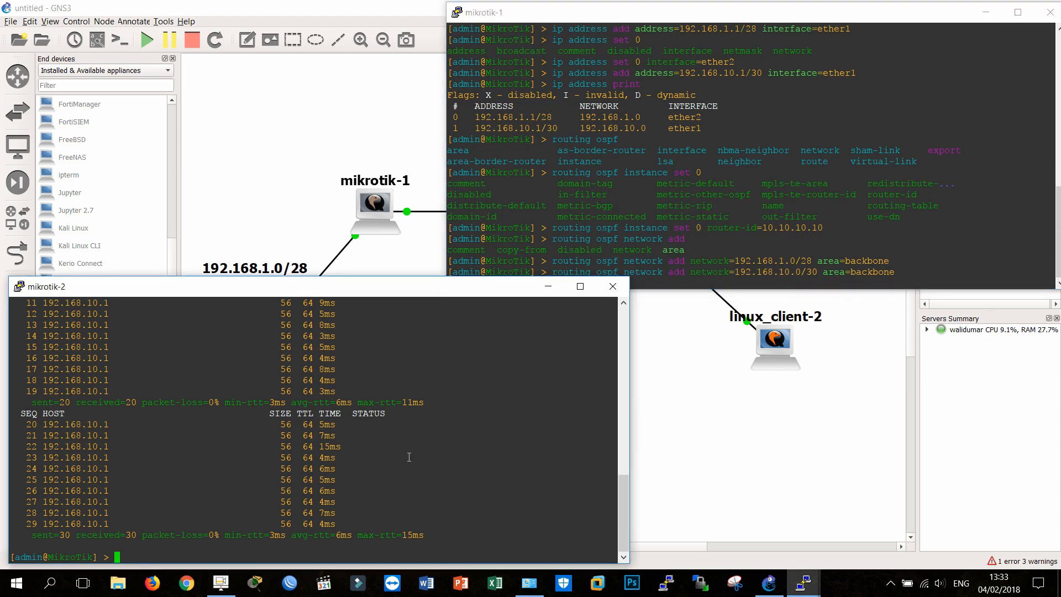
pyautogui.write('routing ospf ins')
pyautogui.press('Tab')
pyautogui.write('set 0')
pyautogui.press('Tab')
pyautogui.press('Tab')
pyautogui.write('rout')
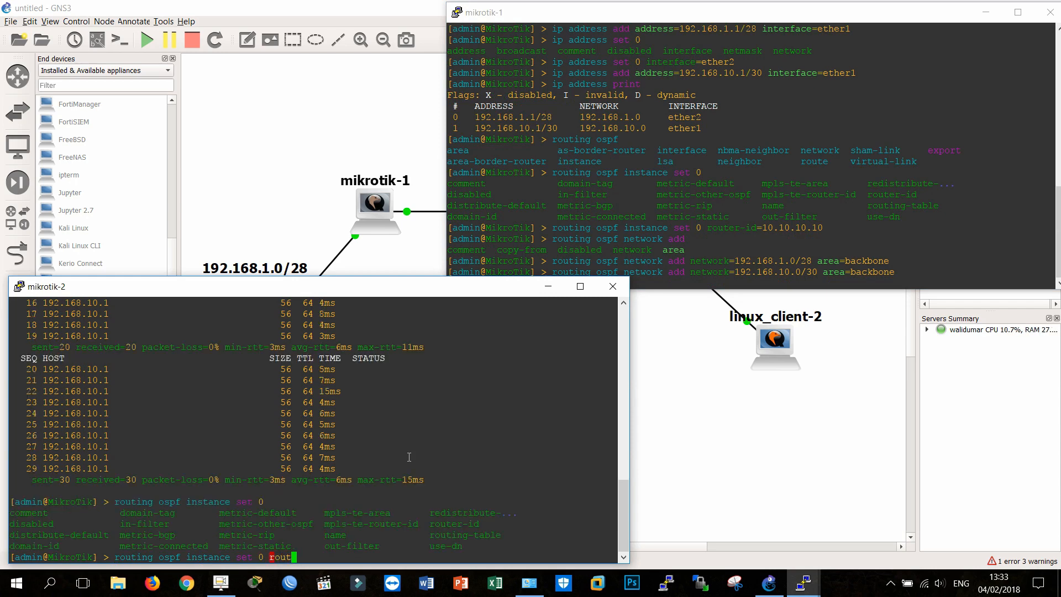
pyautogui.write('er-id=2')
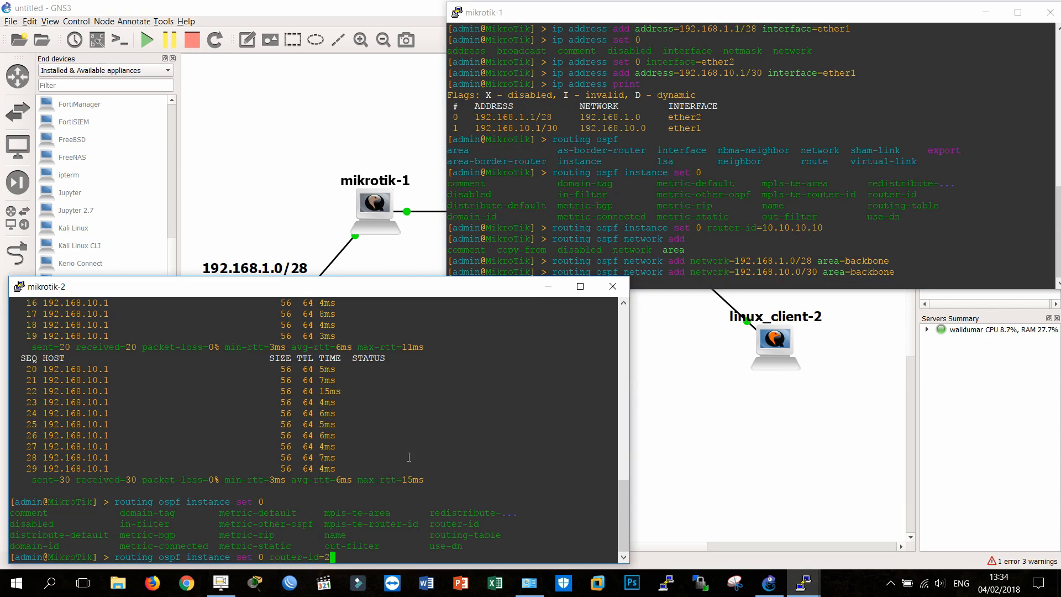
pyautogui.write('0.20.20.20')
pyautogui.press('Return')
# Step: Add the network 192.168.2.0/28 to the OSPF backbone area on mikrotik-2, moving the mikrotik-1 console off the topology to check the prefix
pyautogui.write('routing ')
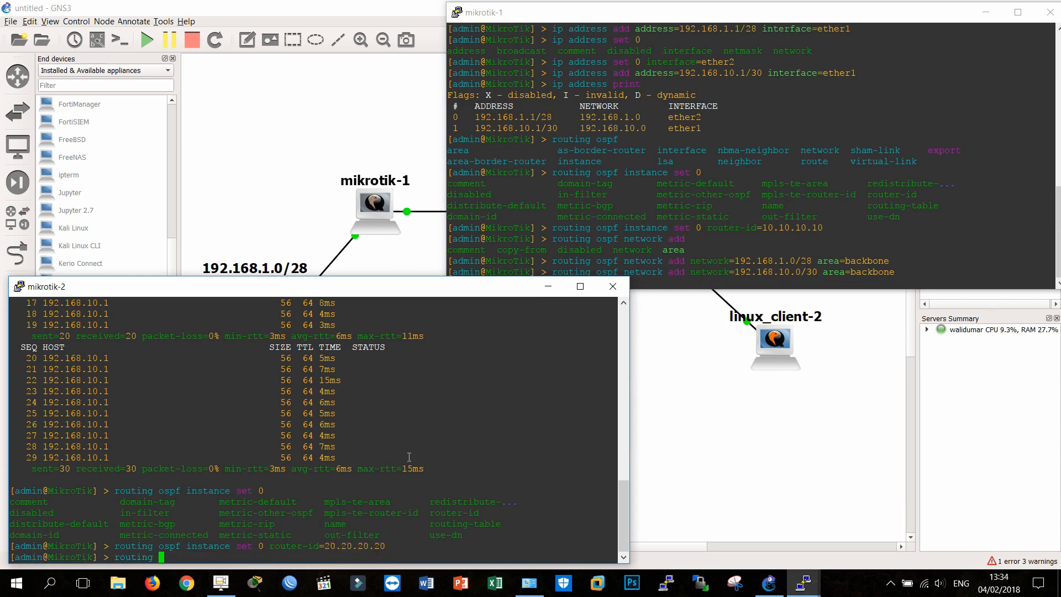
pyautogui.write('ospf network ')
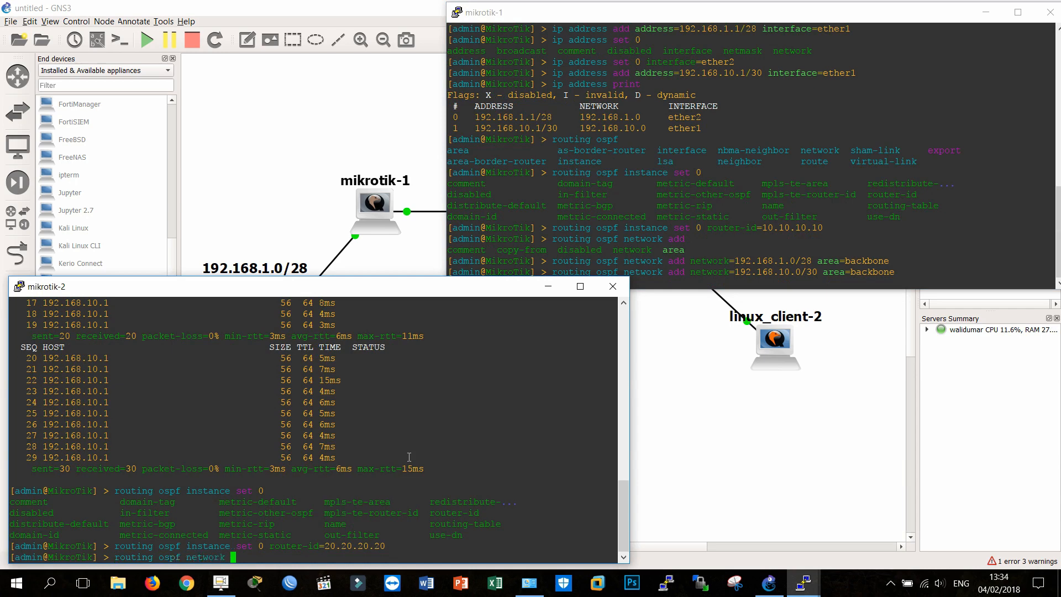
pyautogui.write('add network=192.168.2.0/')
pyautogui.moveTo(809, 17); pyautogui.dragTo(804, 287)
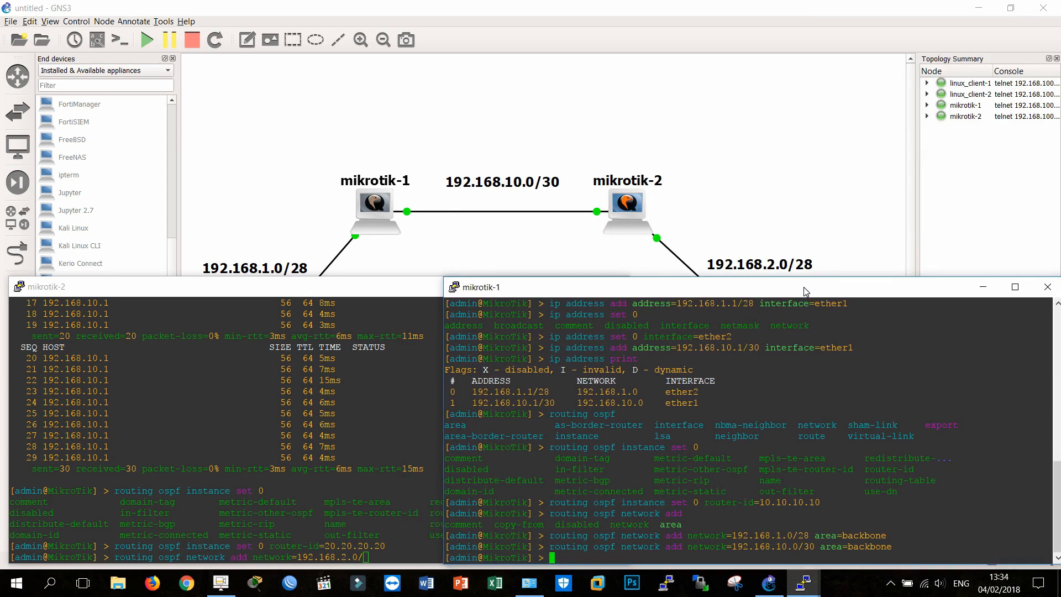
pyautogui.click(319, 433)
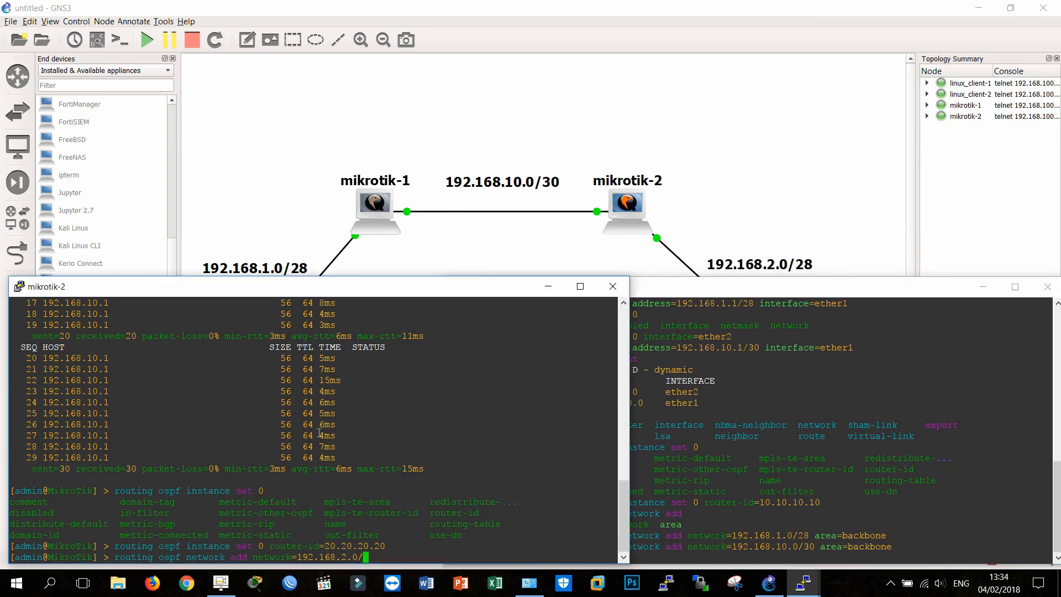
pyautogui.write('28 area=backbone')
pyautogui.press('Return')
# Step: Add the network 192.168.10.0/30 to the OSPF backbone area on mikrotik-2
pyautogui.write('ro')
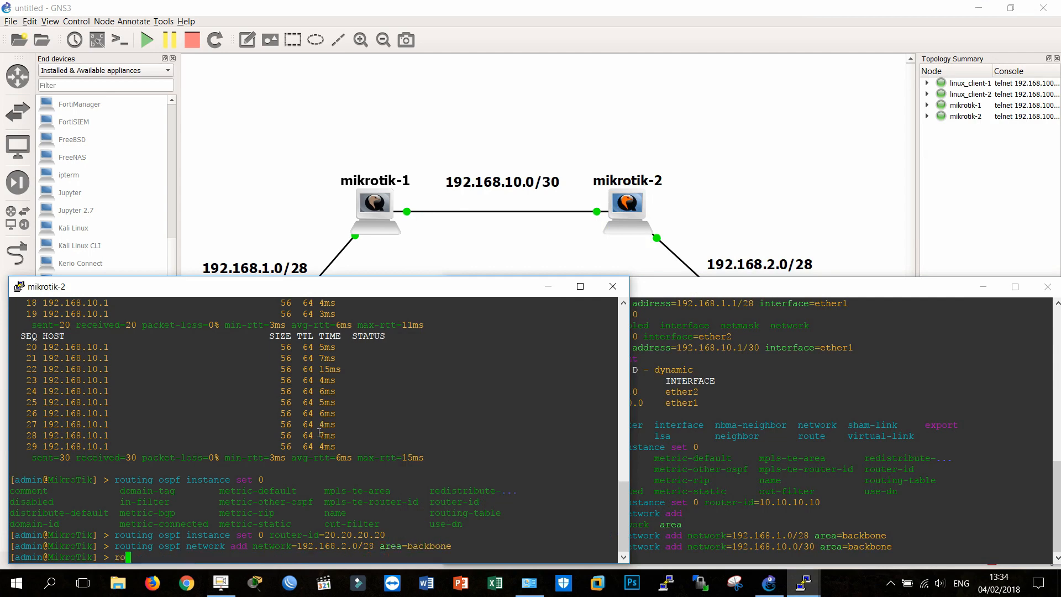
pyautogui.write('uting ospf network add network=192.168.10.')
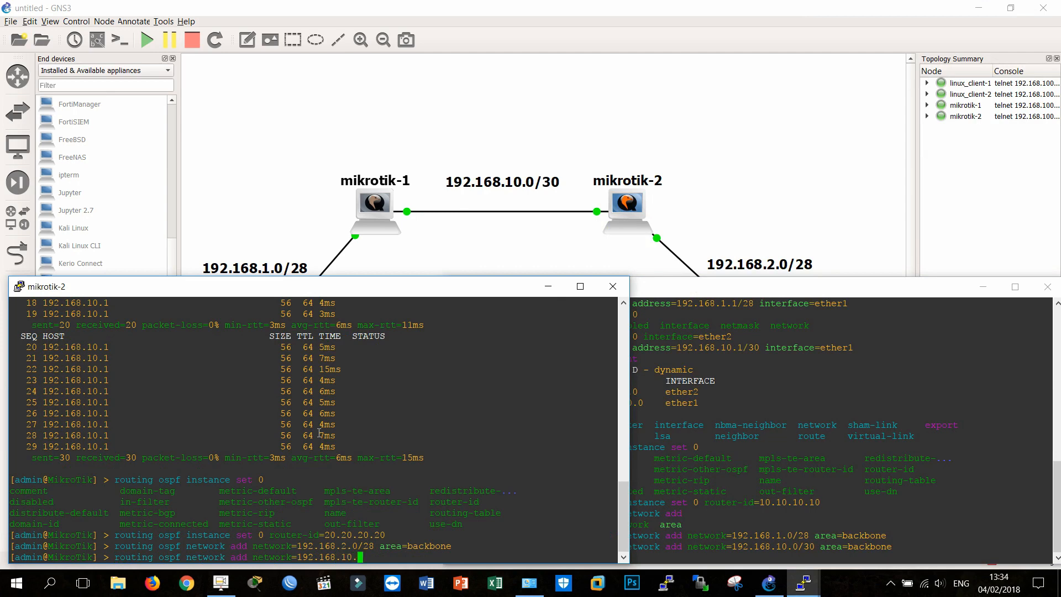
pyautogui.write('0/30 area=backbone')
pyautogui.press('Return')
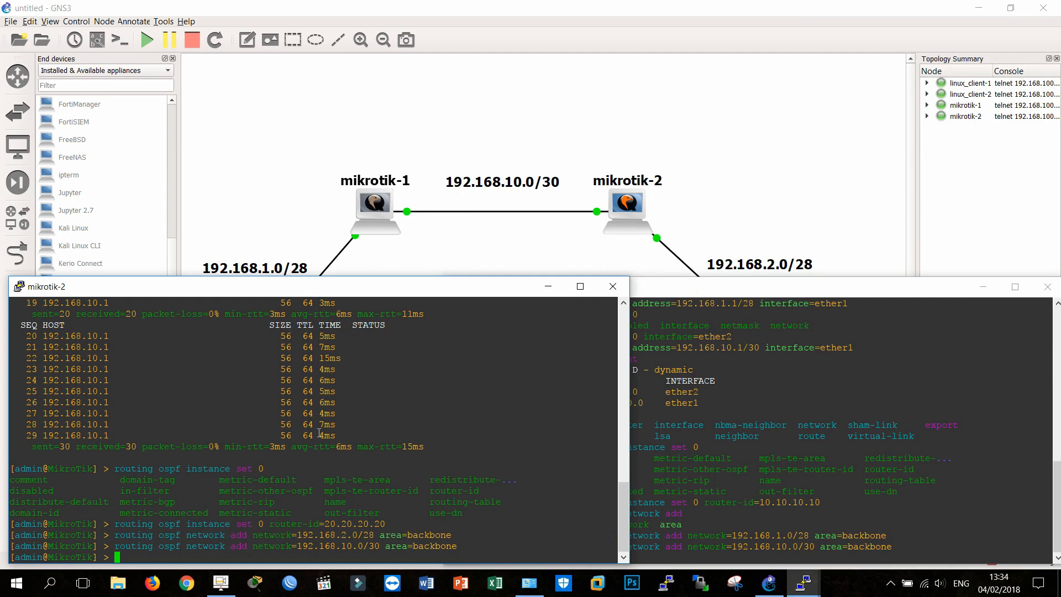
# Step: Print the IP routing table on mikrotik-2 and on mikrotik-1
pyautogui.write('ip route pri')
pyautogui.write('nt')
pyautogui.press('Return')
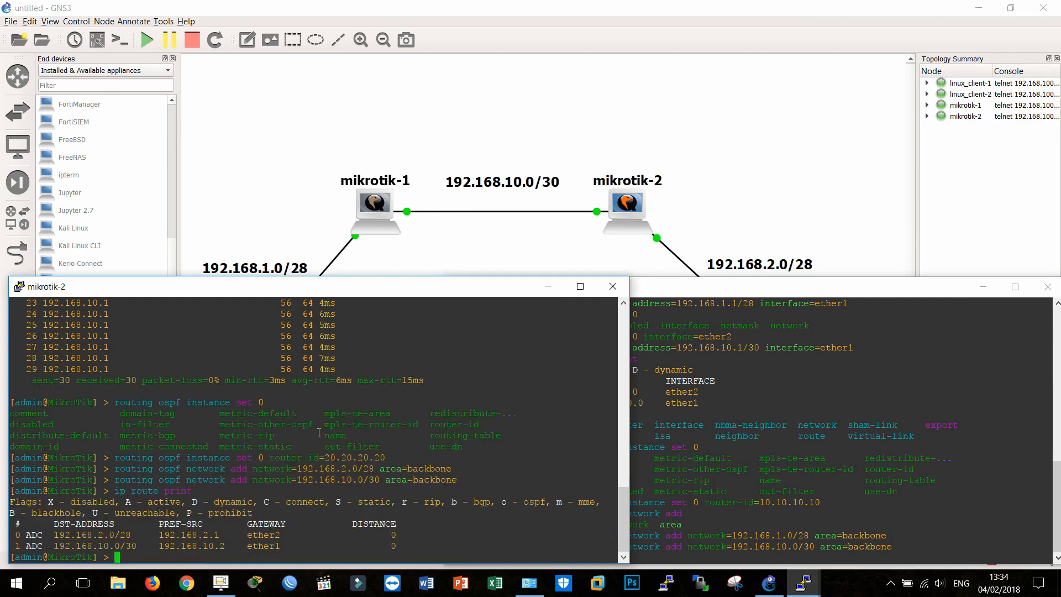
pyautogui.click(640, 487)
pyautogui.write('ip route ')
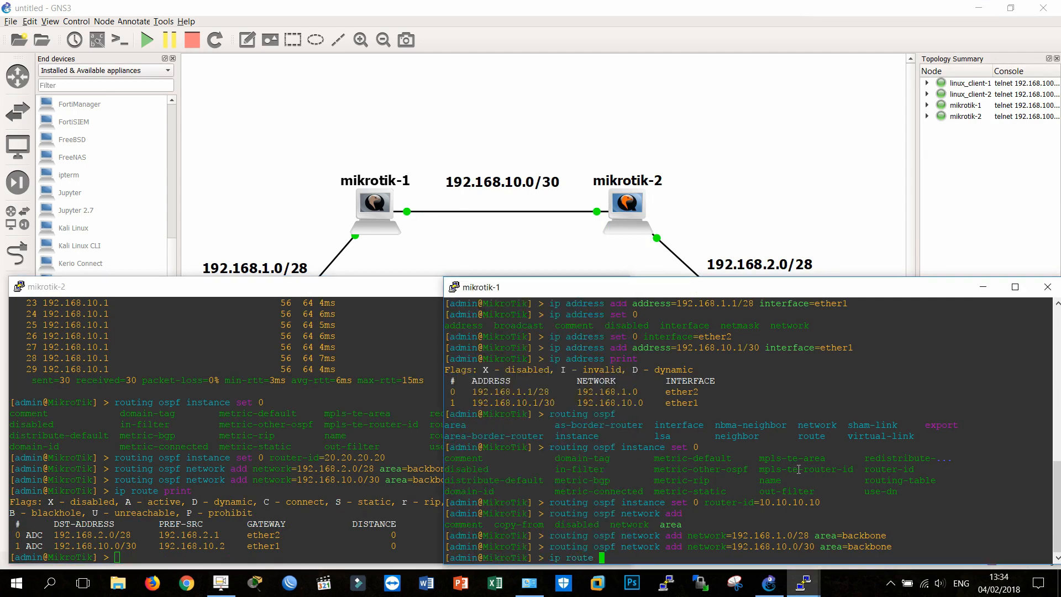
pyautogui.write('print')
pyautogui.press('Return')
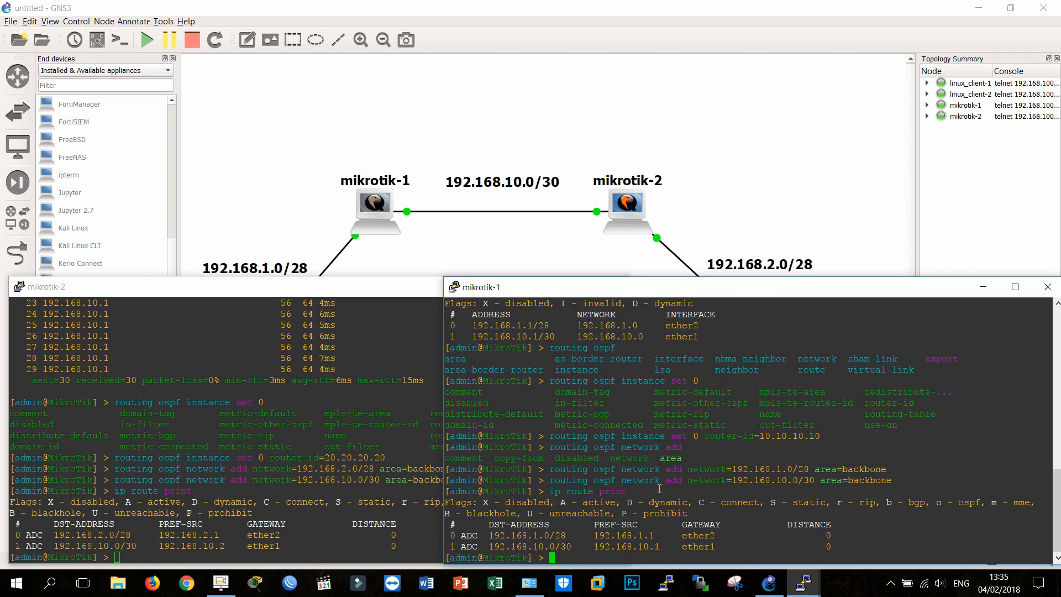
# Step: Print mikrotik-1's IP routing table again with continuous refresh at interval=1
pyautogui.press('Up')
pyautogui.write('interval=1')
pyautogui.press('Return')
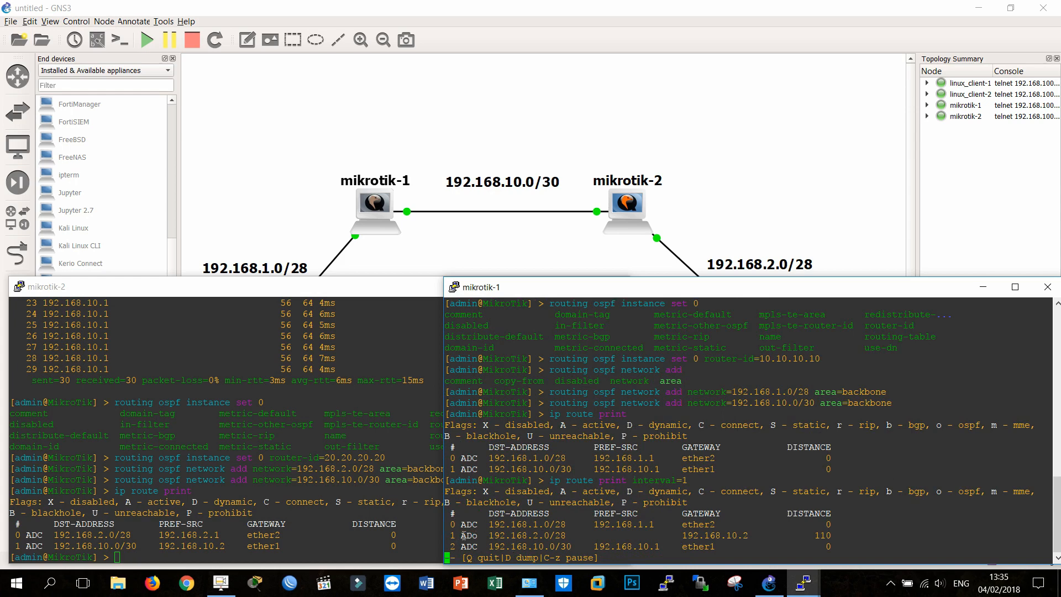
# Step: Print mikrotik-2's IP routing table with continuous refresh at interval=1 and highlight the OSPF route to 192.168.1.0/28
pyautogui.click(342, 525)
pyautogui.write('ip route ')
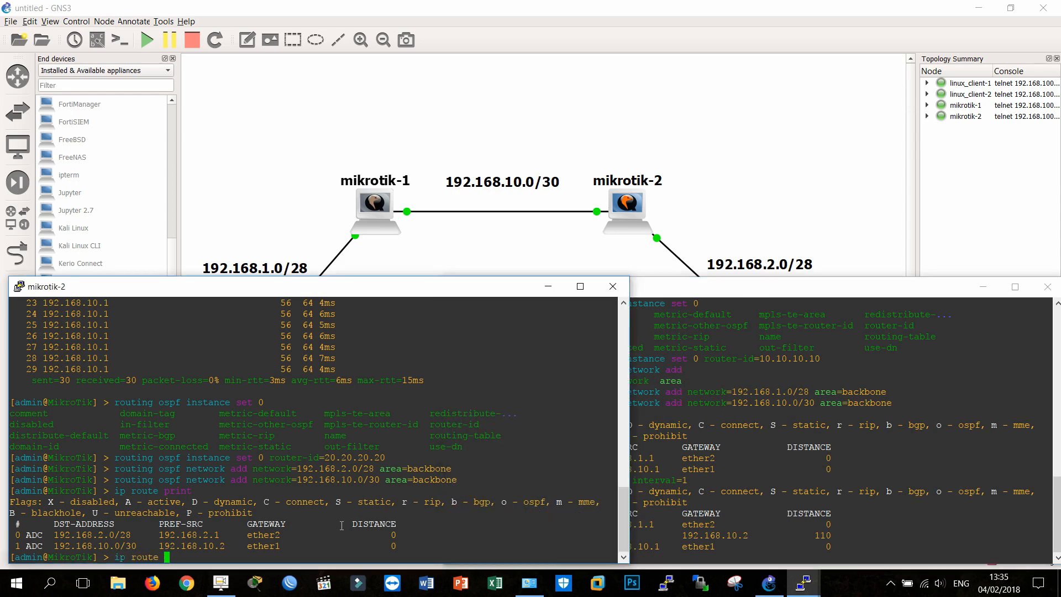
pyautogui.write('print interval=1')
pyautogui.press('Return')
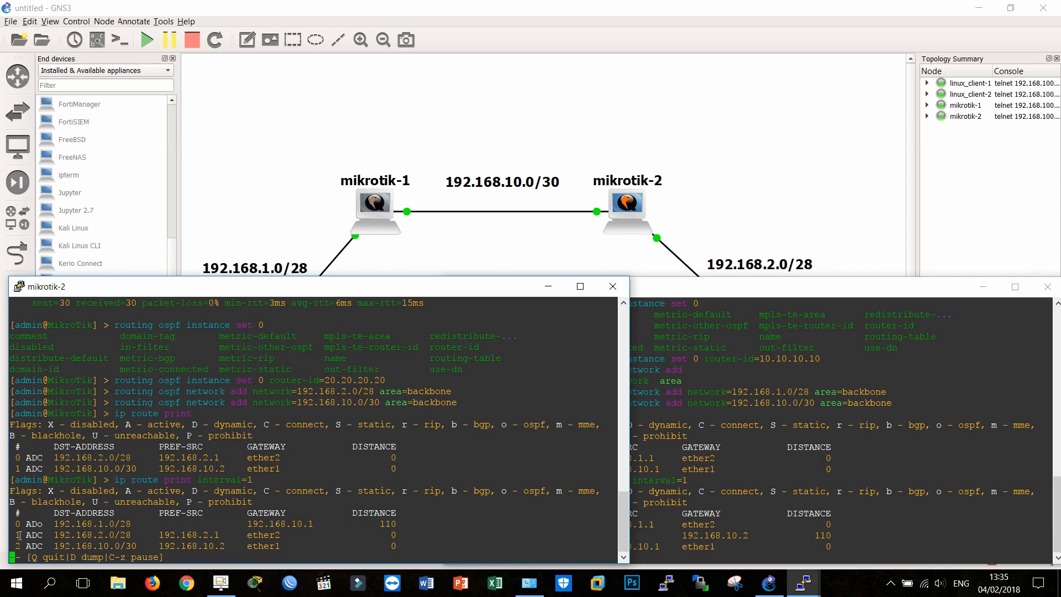
pyautogui.moveTo(21, 524); pyautogui.dragTo(397, 526)
# Step: Open the linux_client-1 console, move it below the routers, and ping 192.168.2.2 from it
pyautogui.click(296, 206)
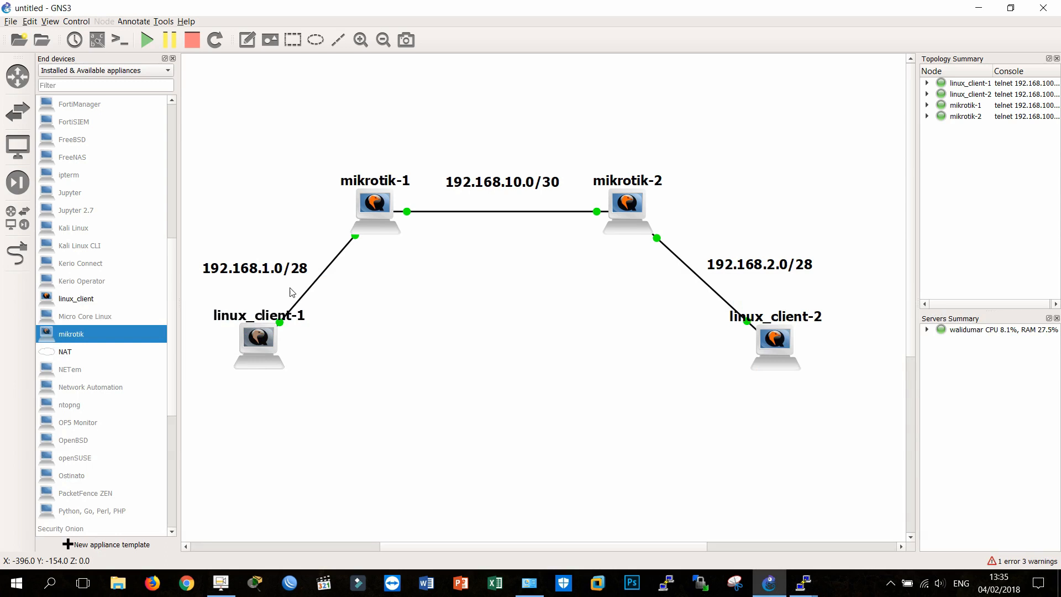
pyautogui.rightClick(260, 357)
pyautogui.click(315, 193)
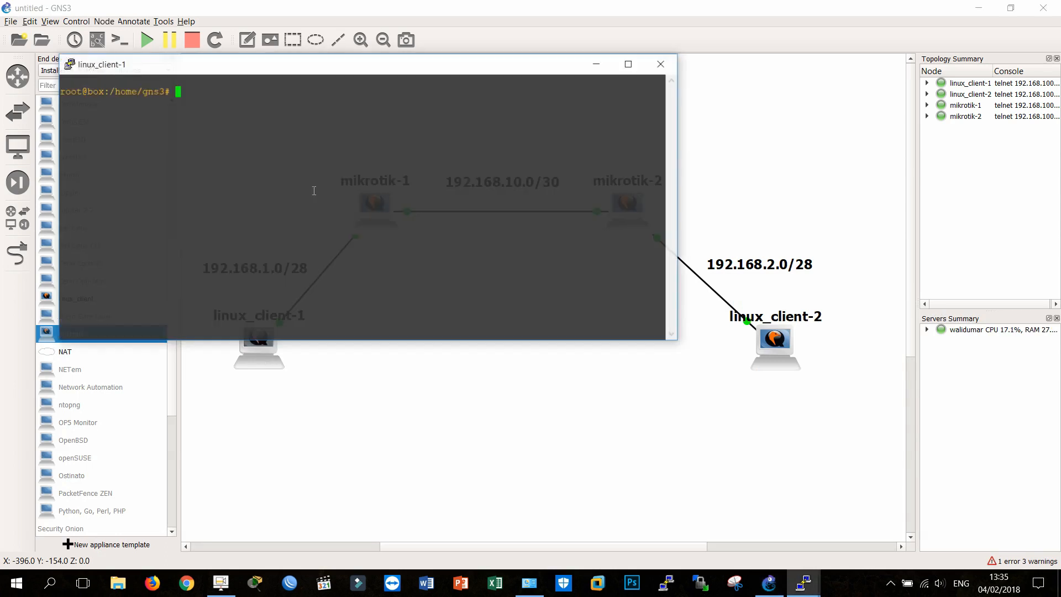
pyautogui.moveTo(314, 73); pyautogui.dragTo(304, 278)
pyautogui.write('p')
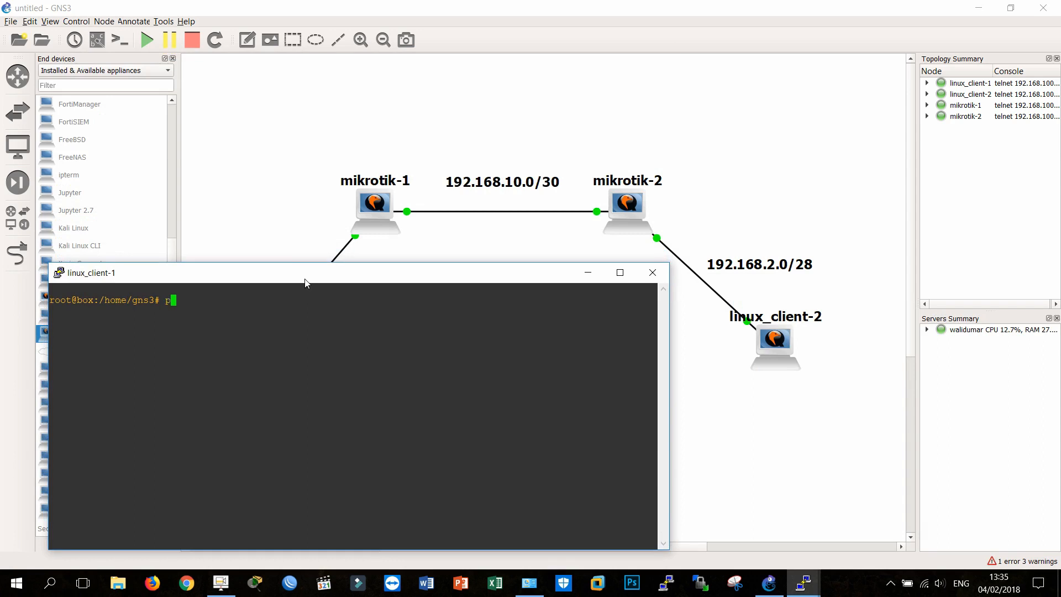
pyautogui.write('ing 192.168.2.2')
pyautogui.press('Return')
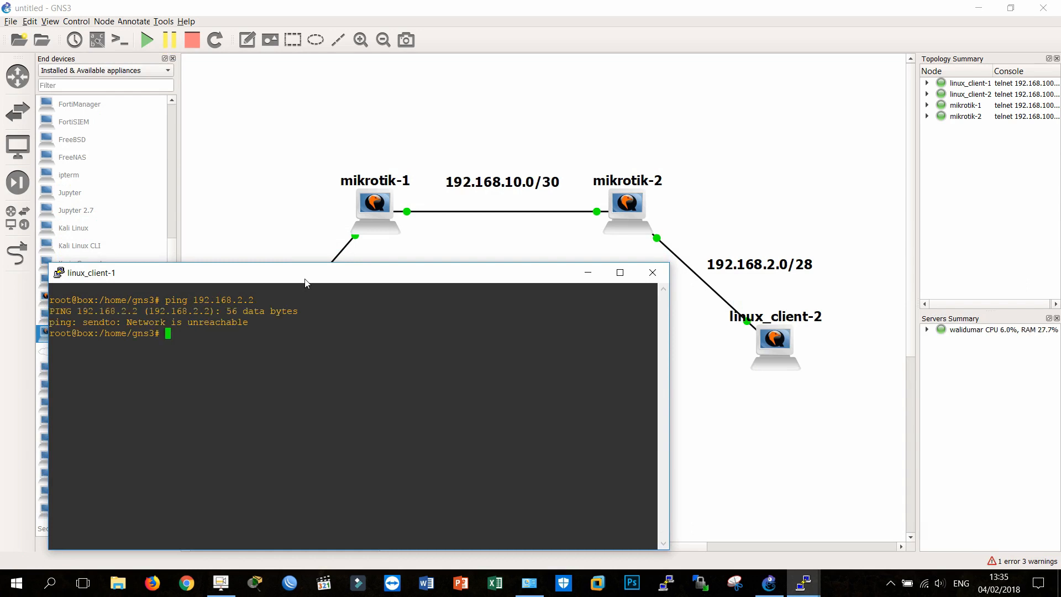
# Step: Ping the gateway 192.168.1.1 from linux_client-1 and stop the ping after a couple of replies
pyautogui.write('ping 192.168.1.1')
pyautogui.press('Return')
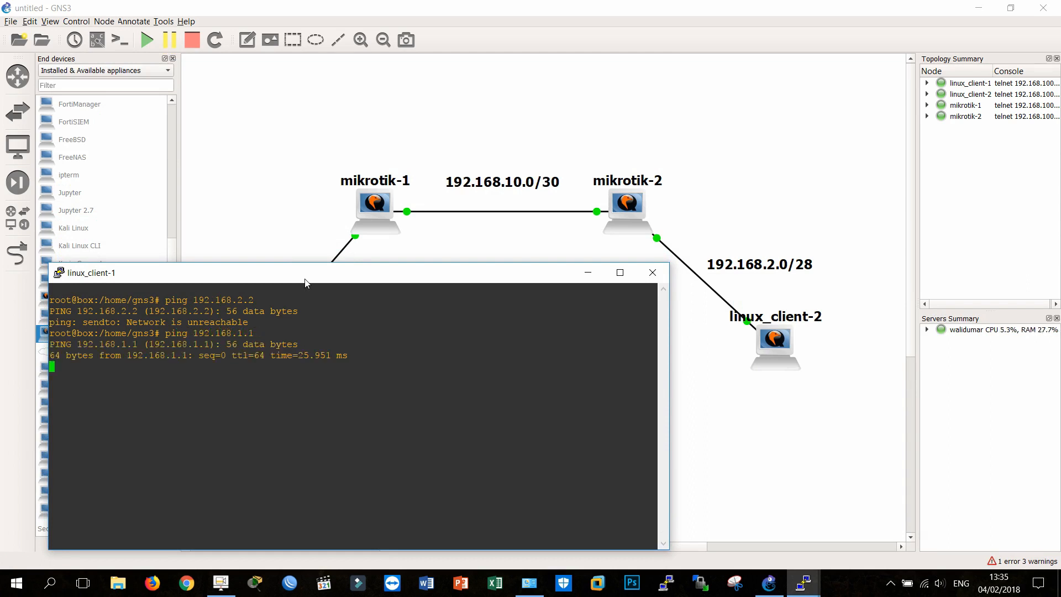
pyautogui.hotkey('ctrl', 'c')
# Step: Ping mikrotik-1's inter-router address 192.168.10.1 from linux_client-1
pyautogui.write('ping 19')
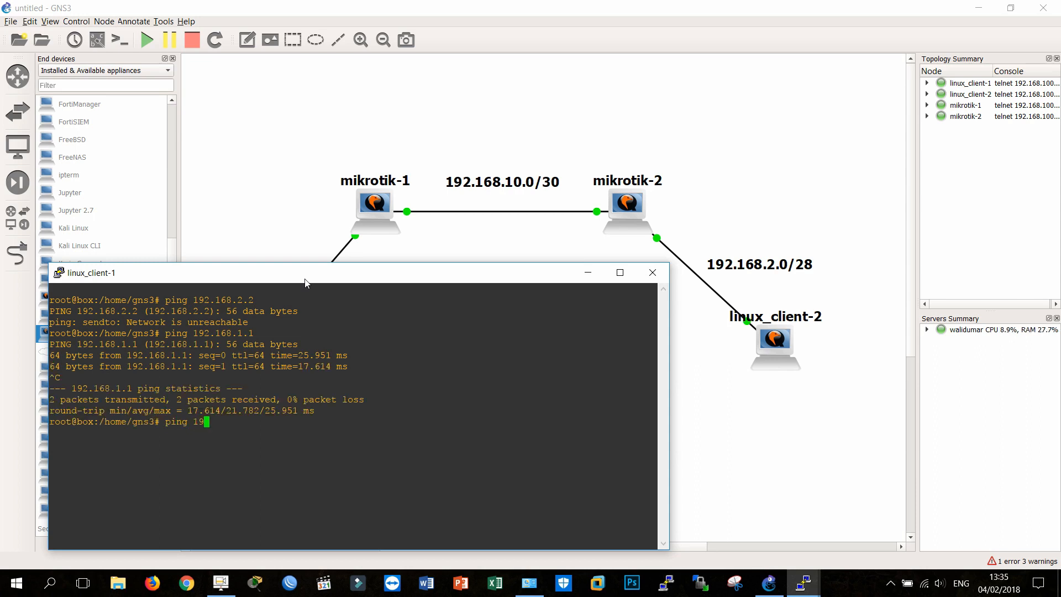
pyautogui.write('2.168.10.1')
pyautogui.press('Return')
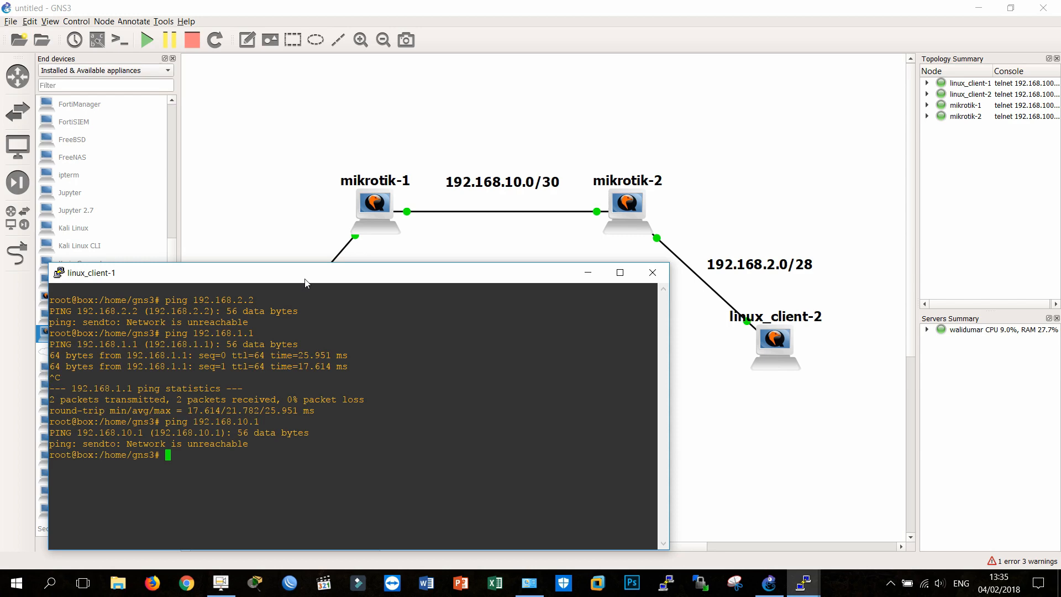
# Step: Open the linux_client-2 console and stop its running ping to 192.168.2.1
pyautogui.moveTo(307, 282); pyautogui.dragTo(324, 268)
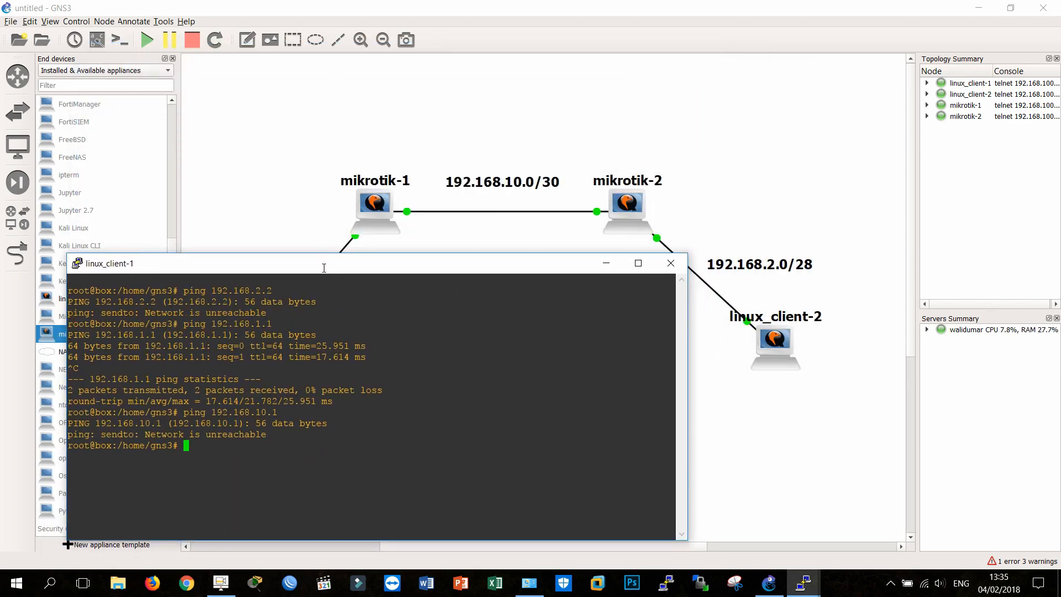
pyautogui.click(780, 345)
pyautogui.doubleClick(779, 346)
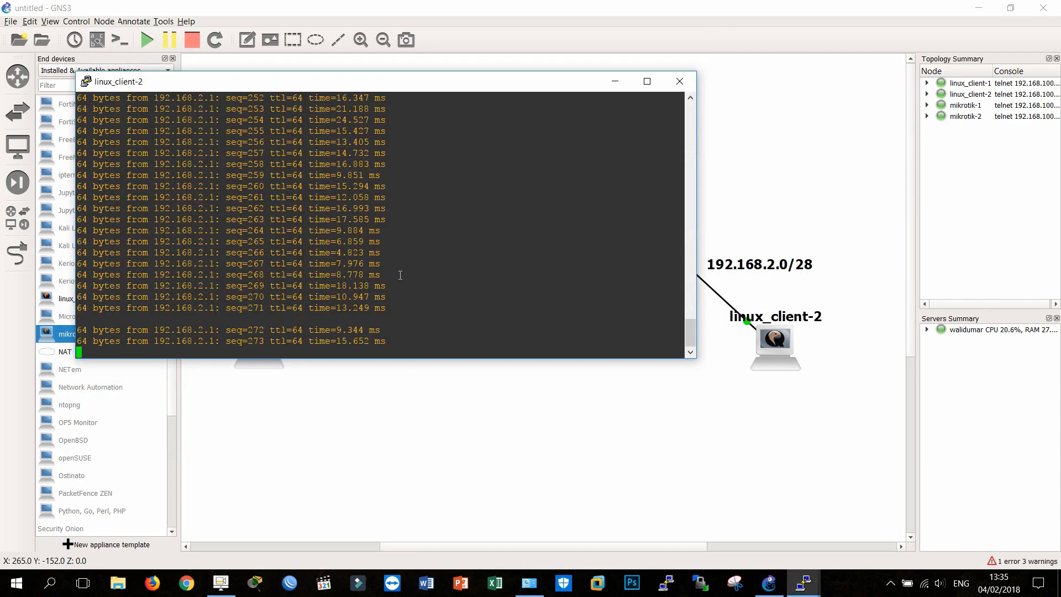
pyautogui.hotkey('ctrl', 'c')
# Step: Bring the linux_client-1 console forward and move it aside so both Linux client consoles can be read together
pyautogui.moveTo(806, 585)
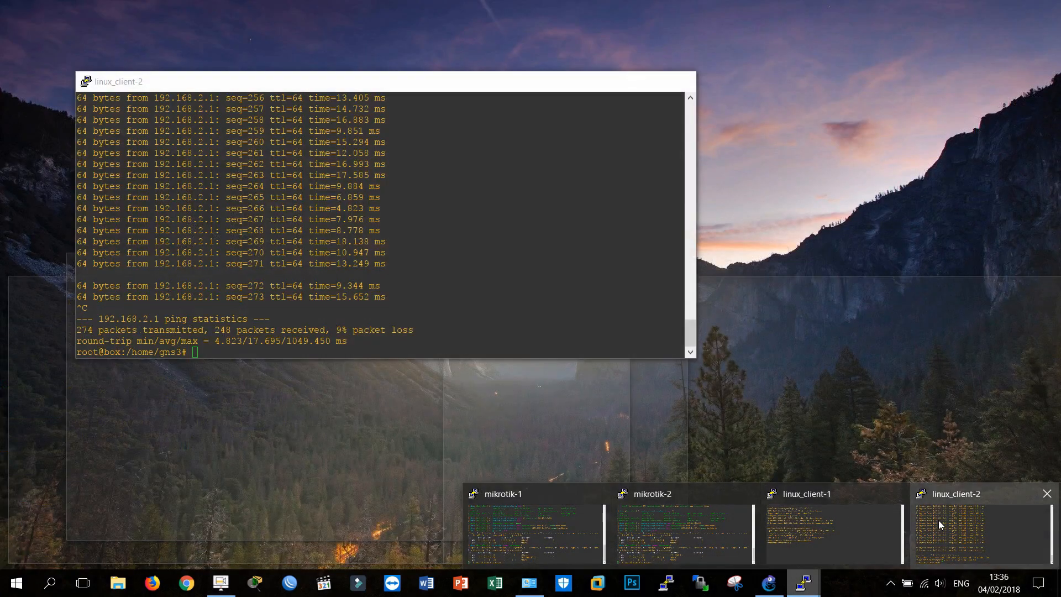
pyautogui.click(938, 519)
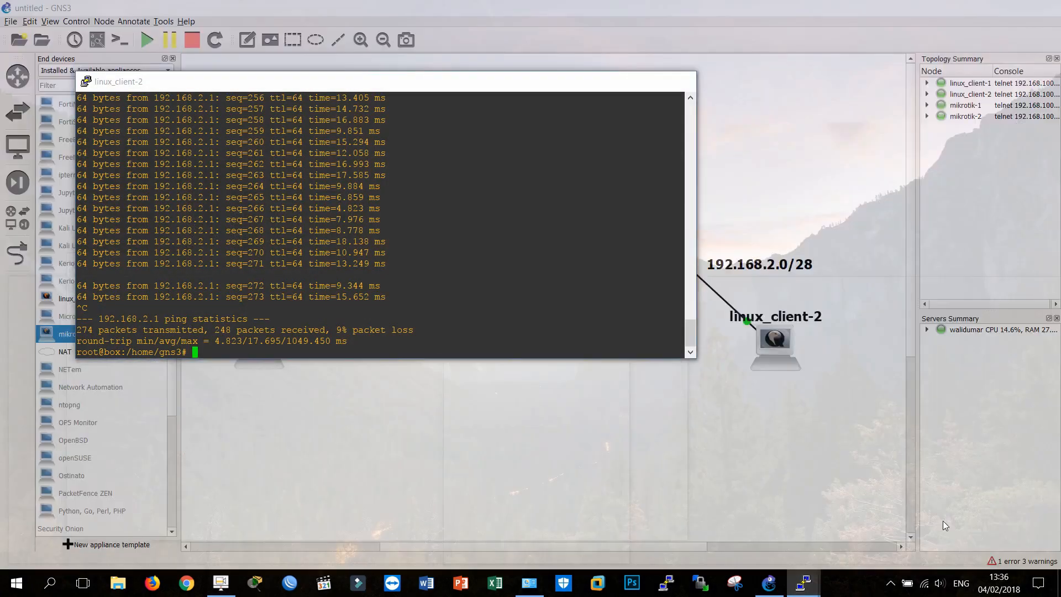
pyautogui.moveTo(806, 585)
pyautogui.click(867, 526)
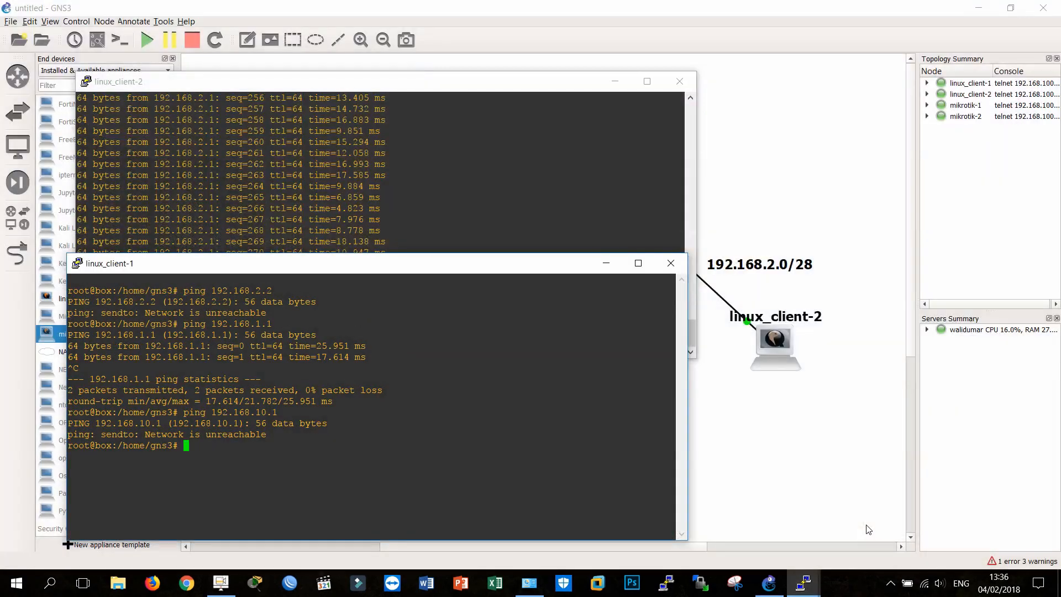
pyautogui.moveTo(361, 273); pyautogui.dragTo(714, 274)
pyautogui.press('F9')
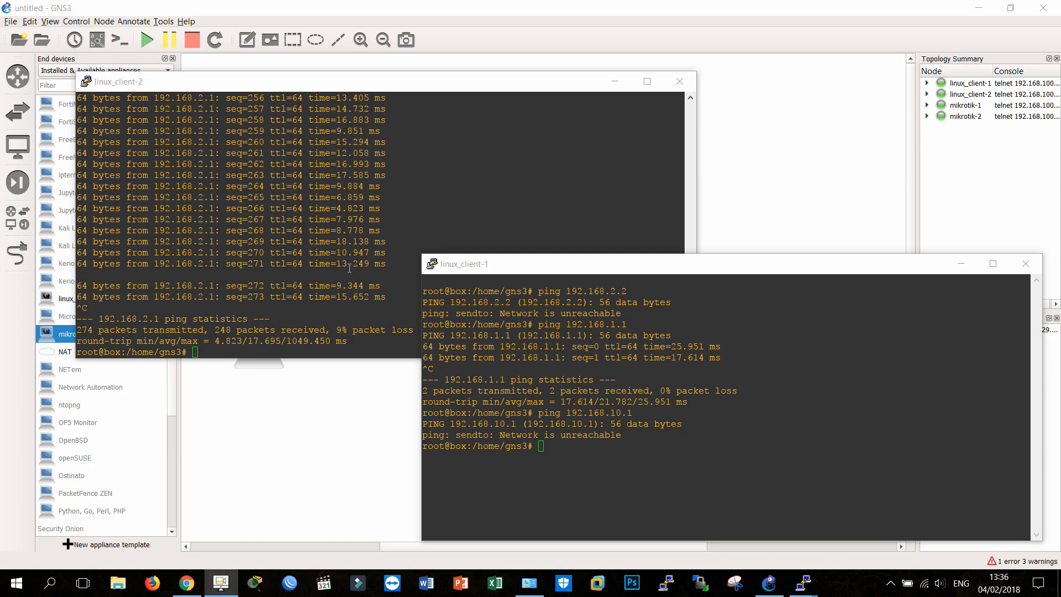
# Step: Display the kernel IP routing table on linux_client-1 with the route command
pyautogui.click(593, 362)
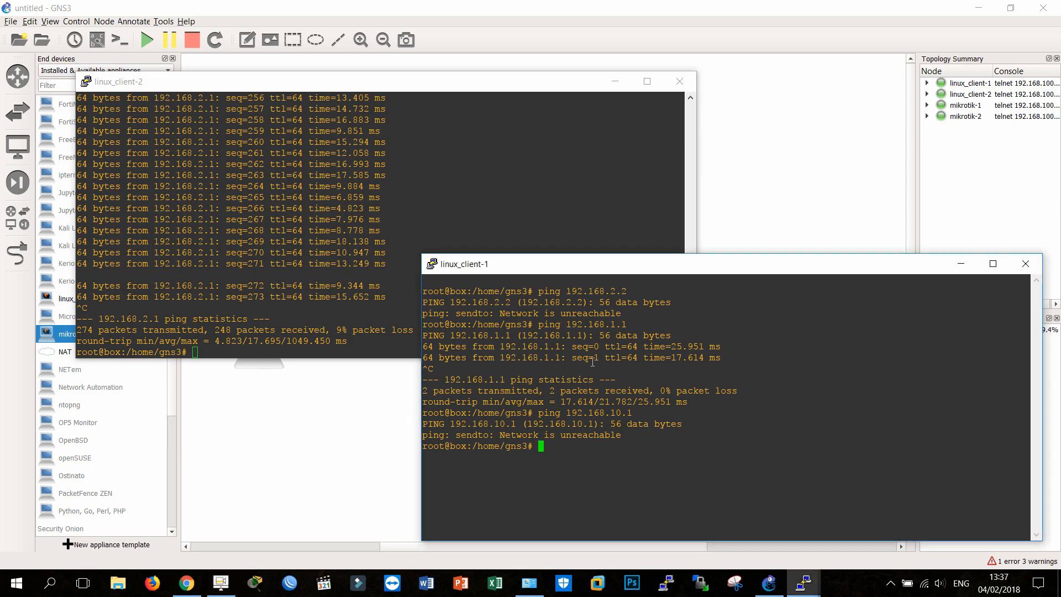
pyautogui.write('route')
pyautogui.press('Return')
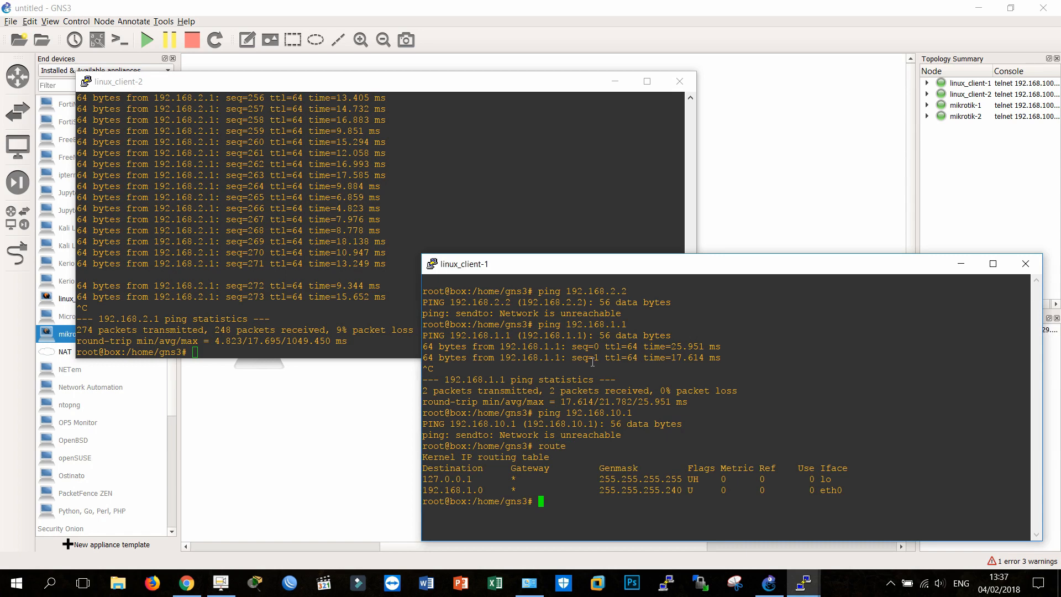
# Step: Add a default route through gateway 192.168.1.1 on linux_client-1 using route add default gw
pyautogui.write('route add default gw 192.168.1.1')
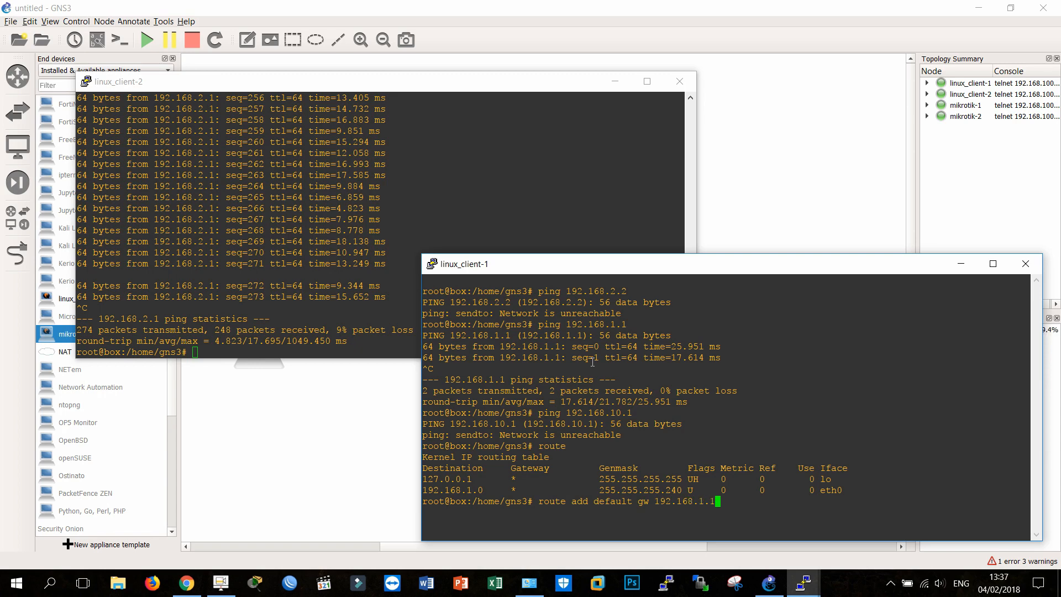
pyautogui.moveTo(474, 87)
pyautogui.mouseDown()
pyautogui.moveTo(403, 406)
pyautogui.moveTo(411, 338)
pyautogui.moveTo(491, 79)
pyautogui.mouseUp()
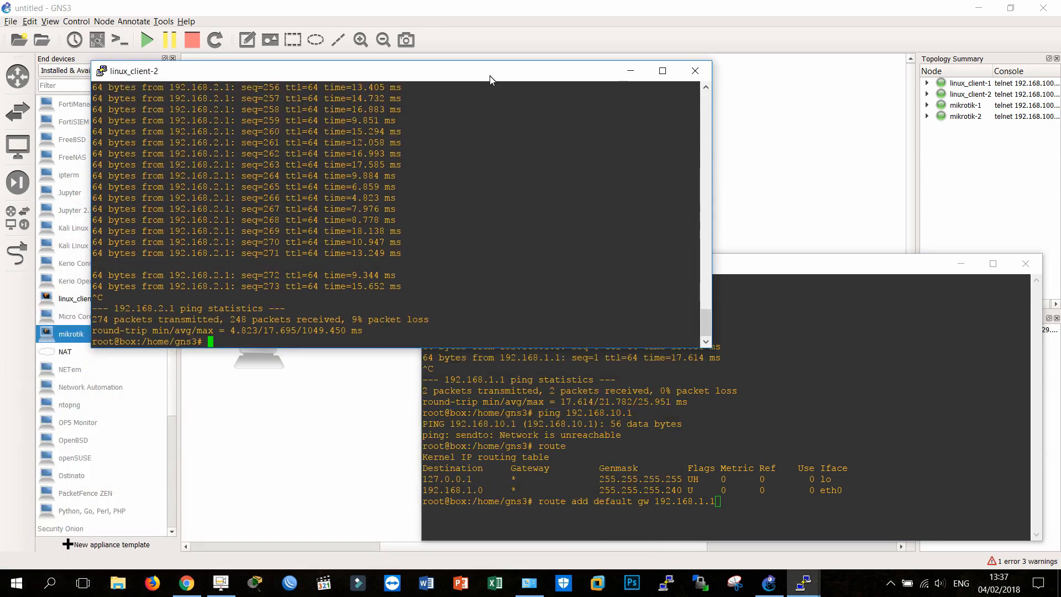
pyautogui.click(820, 392)
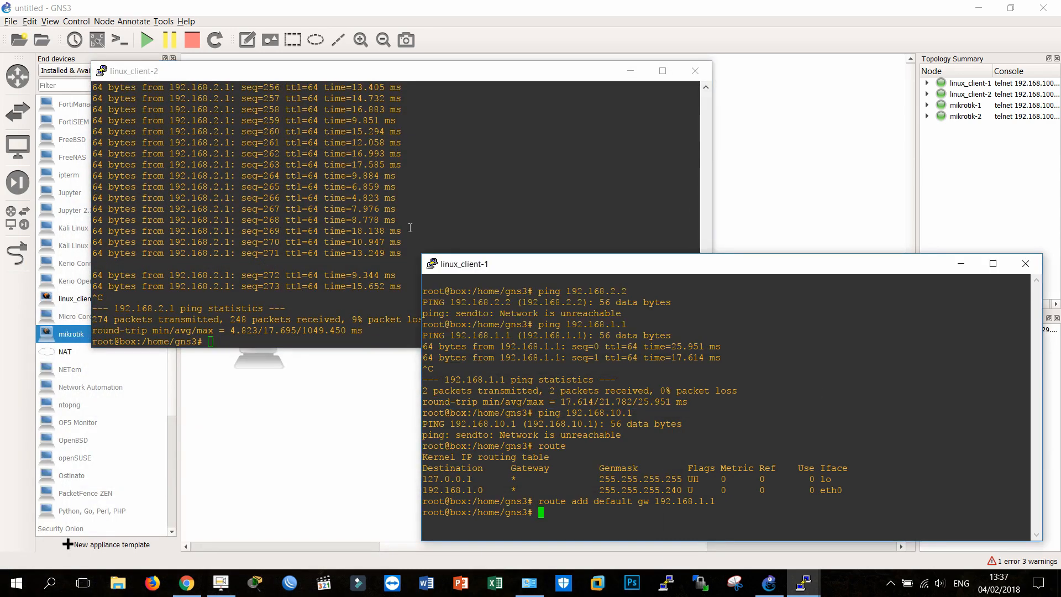
# Step: Add a default route through gateway 192.168.2.1 on linux_client-2 using route add default gw
pyautogui.click(411, 227)
pyautogui.write('ip')
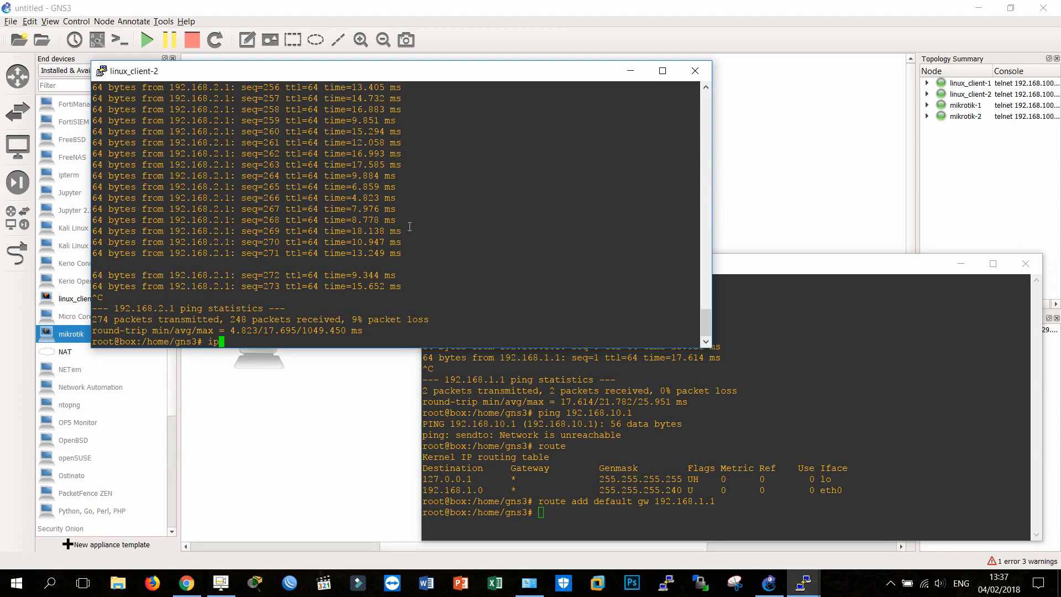
pyautogui.press('BackSpace')
pyautogui.press('BackSpace')
pyautogui.write('route')
pyautogui.write(' add ga')
pyautogui.write('teway')
pyautogui.press('BackSpace')
pyautogui.press('BackSpace')
pyautogui.press('BackSpace')
pyautogui.press('BackSpace')
pyautogui.press('BackSpace')
pyautogui.press('BackSpace')
pyautogui.press('BackSpace')
pyautogui.press('BackSpace')
pyautogui.write('default gw 192.168.2.1')
pyautogui.press('Return')
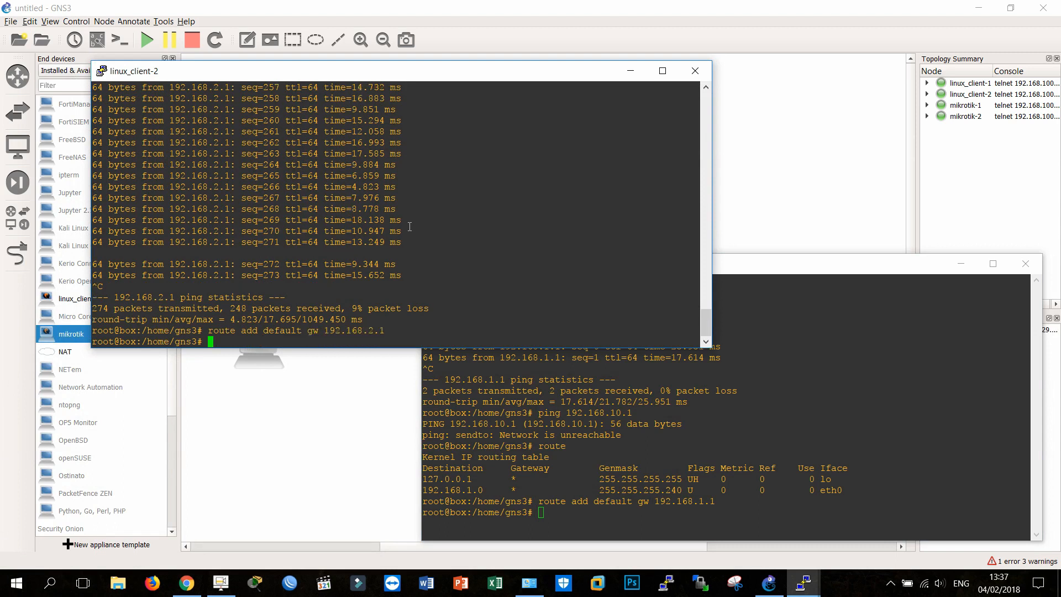
# Step: Ping mikrotik-1's inter-router address 192.168.10.1 from linux_client-2 and stop after a couple of replies
pyautogui.write('p')
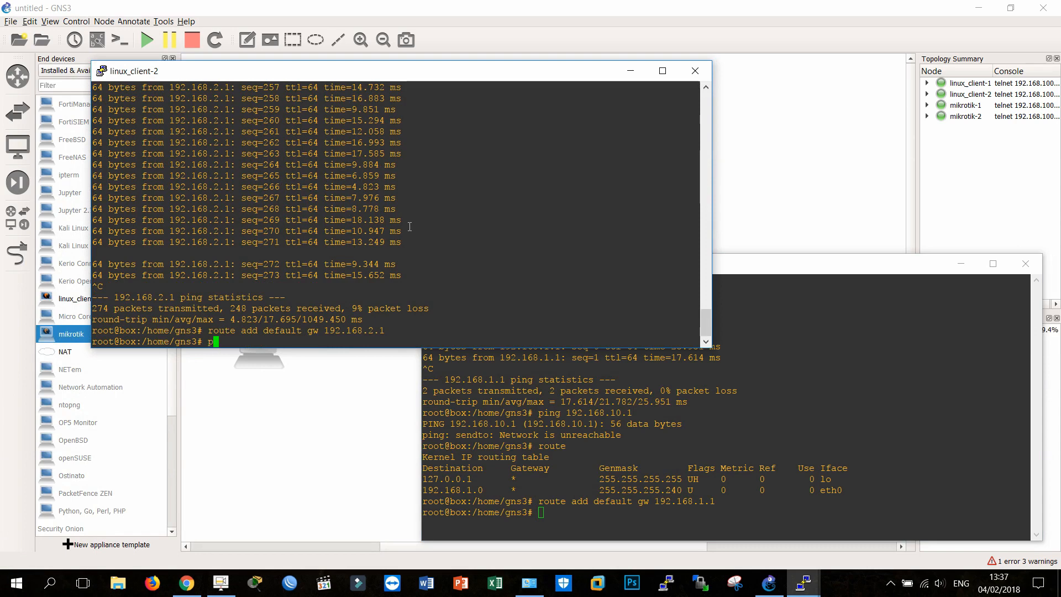
pyautogui.write('ing 192.168.10.1')
pyautogui.press('Return')
pyautogui.hotkey('ctrl', 'c')
# Step: Ping mikrotik-2's inter-router address 192.168.10.2 from linux_client-2 and stop after a couple of replies
pyautogui.press('Up')
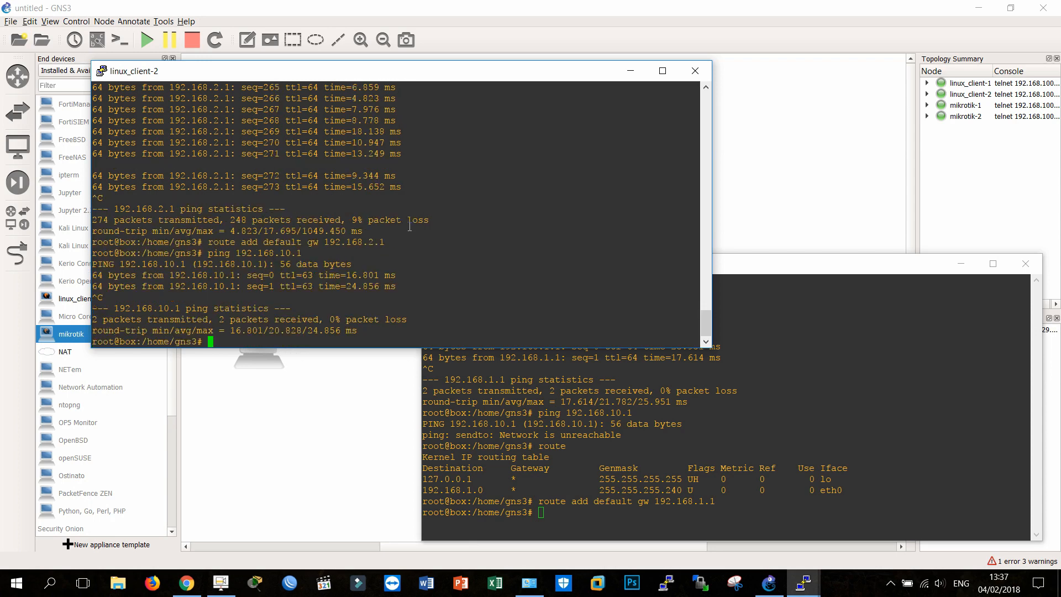
pyautogui.press('BackSpace')
pyautogui.write('2.168.10.')
pyautogui.press('Return')
pyautogui.hotkey('ctrl', 'c')
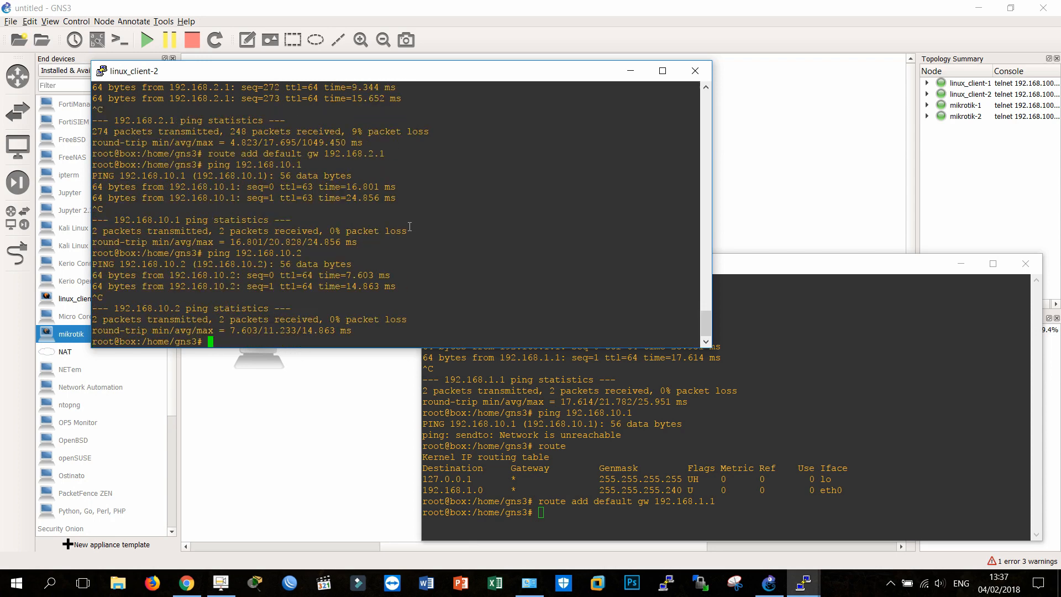
# Step: Ping the gateway 192.168.2.1 from linux_client-2 and stop the ping after a reply
pyautogui.press('Up')
pyautogui.press('BackSpace')
pyautogui.press('BackSpace')
pyautogui.press('BackSpace')
pyautogui.press('BackSpace')
pyautogui.write('2.1')
pyautogui.press('Return')
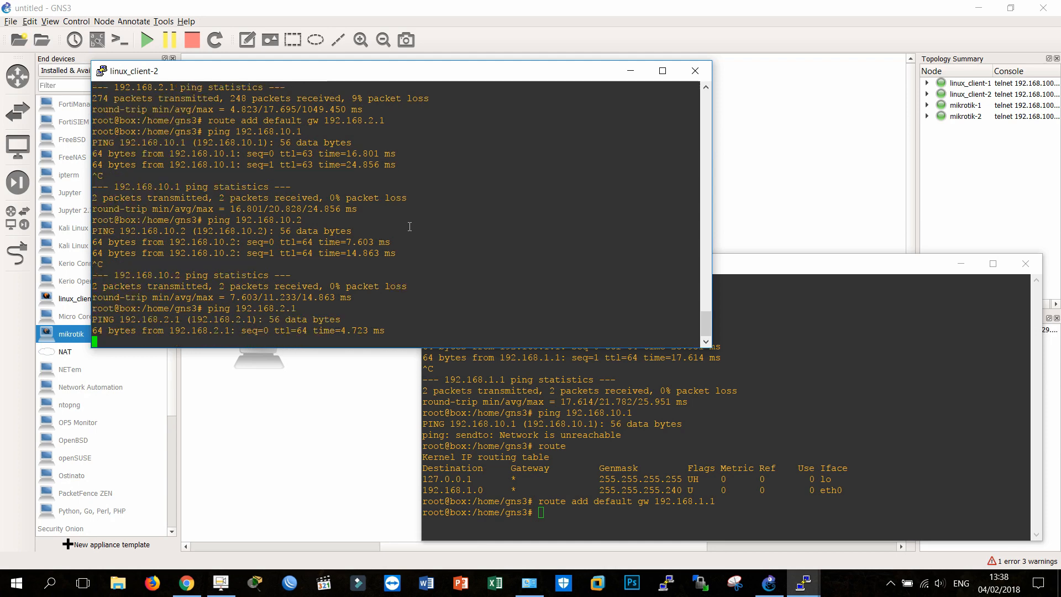
pyautogui.hotkey('ctrl', 'c')
# Step: Start a ping from linux_client-2 to its own address 192.168.2.2
pyautogui.press('Up')
pyautogui.press('BackSpace')
pyautogui.write('2')
pyautogui.press('Return')
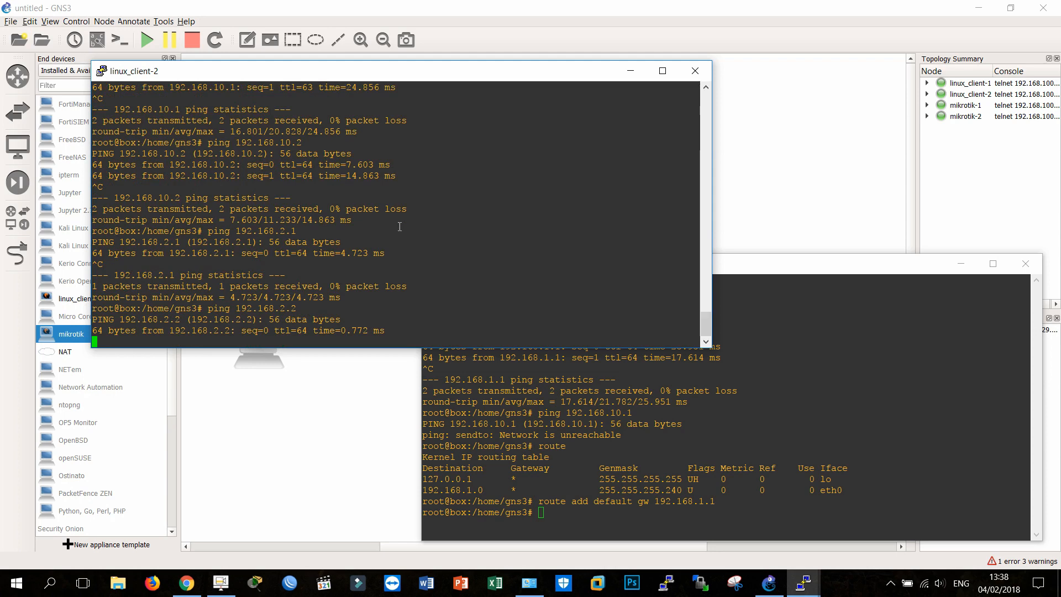
# Step: Move both Linux client consoles aside to view the topology, and arrange them so both outputs can be read
pyautogui.moveTo(210, 75); pyautogui.dragTo(198, 392)
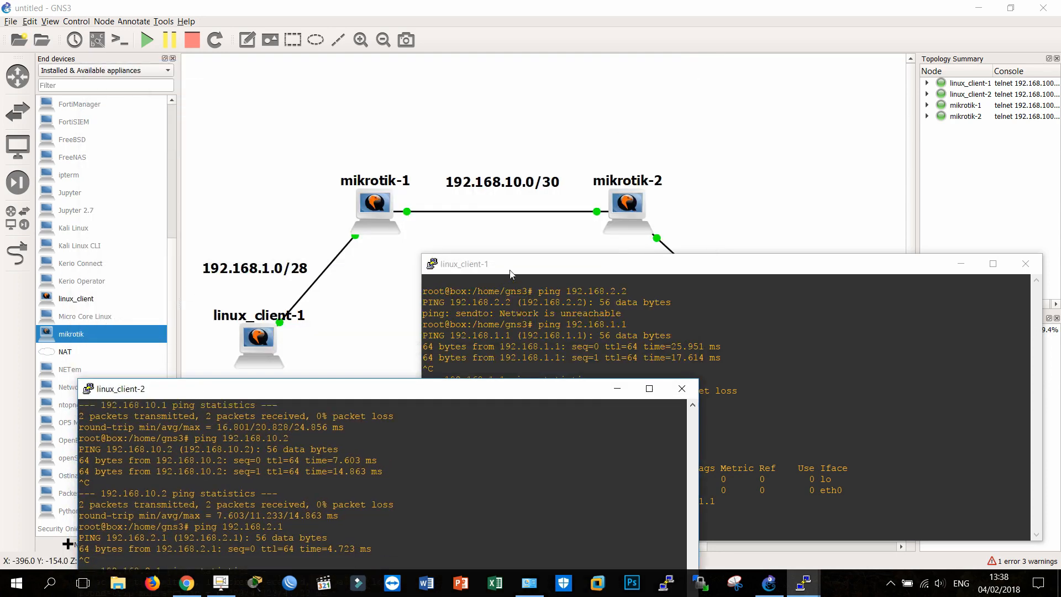
pyautogui.moveTo(510, 274); pyautogui.dragTo(821, 61)
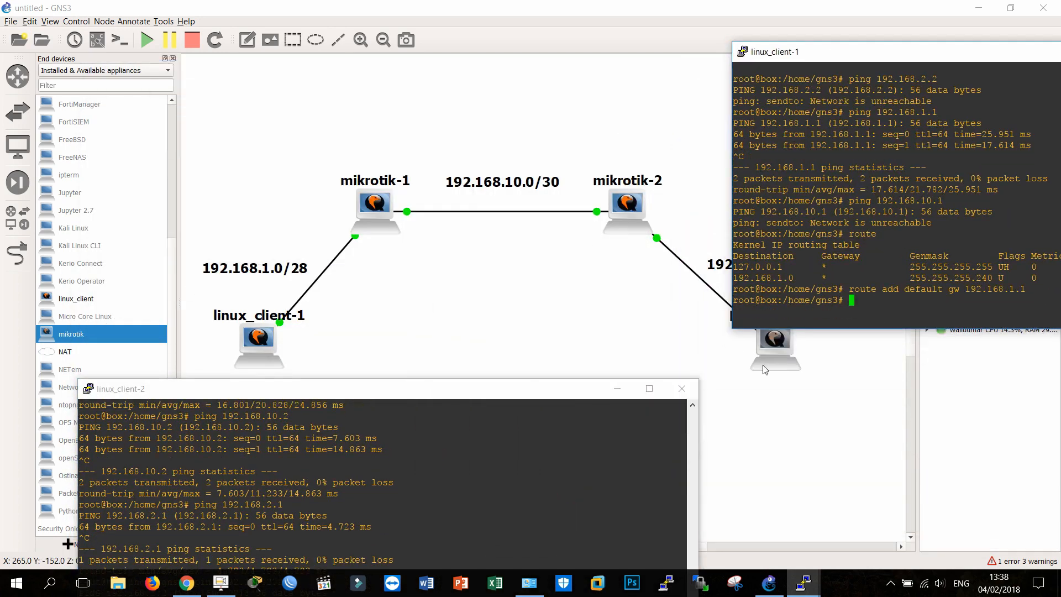
pyautogui.moveTo(308, 391); pyautogui.dragTo(296, 178)
pyautogui.moveTo(819, 54); pyautogui.dragTo(584, 66)
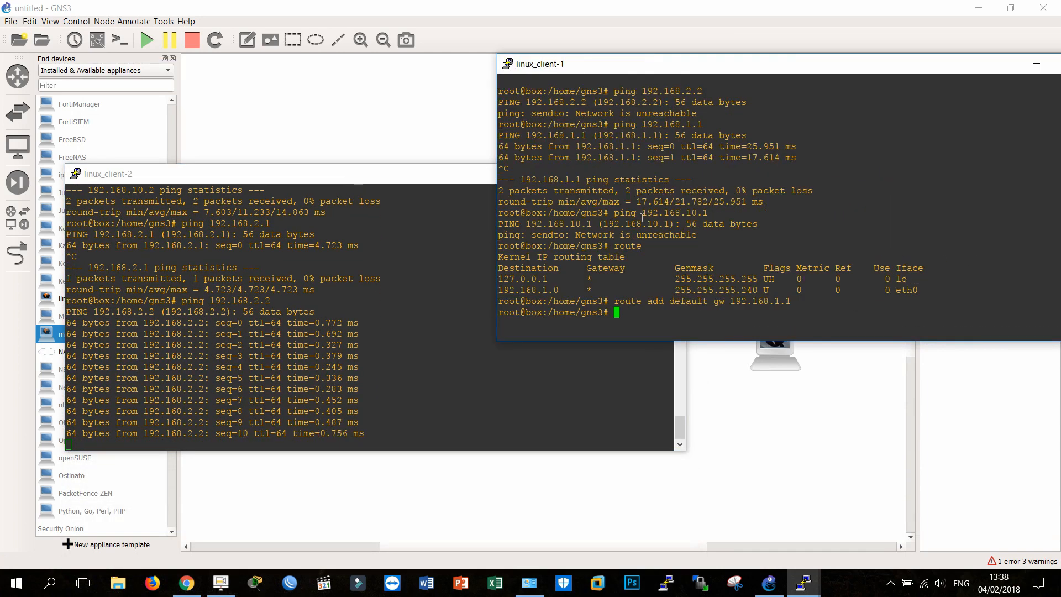
# Step: Start a ping from linux_client-1 to linux_client-2 at 192.168.2.2
pyautogui.write('ping 19')
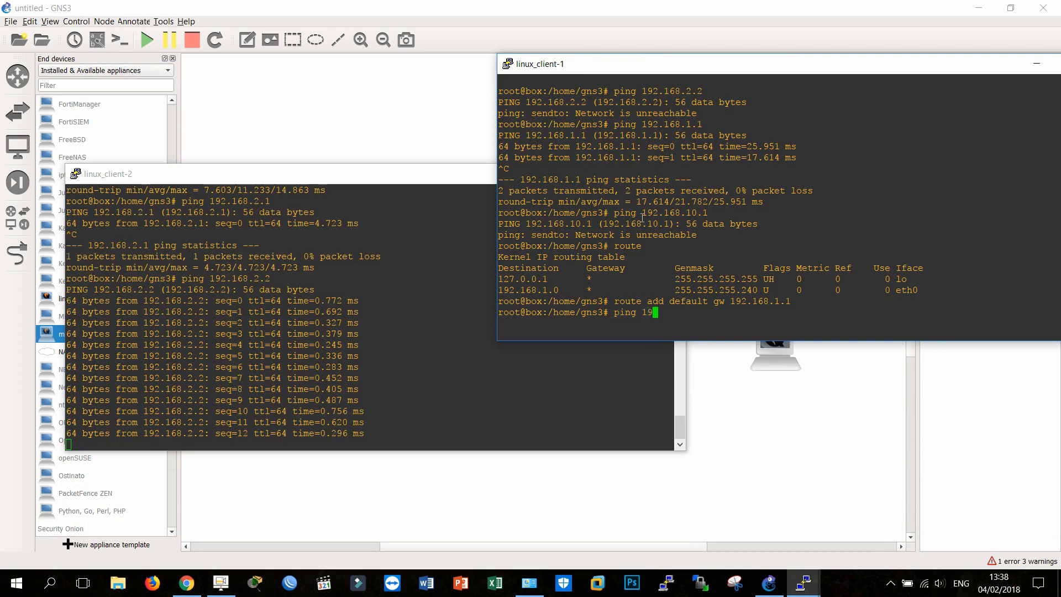
pyautogui.write('2.168.2.2')
pyautogui.press('Return')
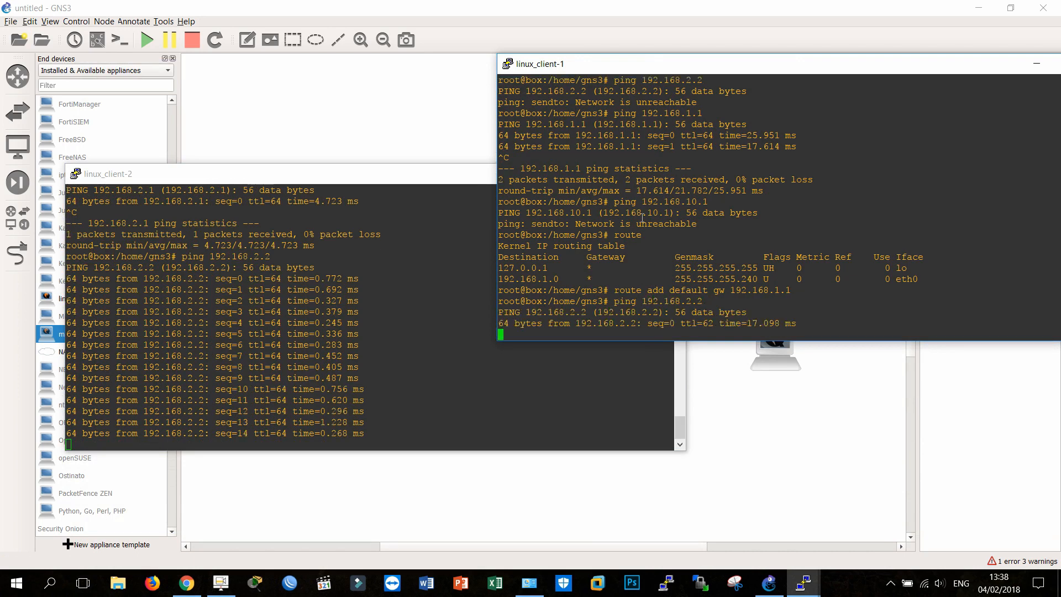
# Step: Replace linux_client-2's running ping with one to linux_client-1 at 192.168.1.2, and line up the two consoles for comparison
pyautogui.click(366, 337)
pyautogui.hotkey('ctrl', 'c')
pyautogui.write('p')
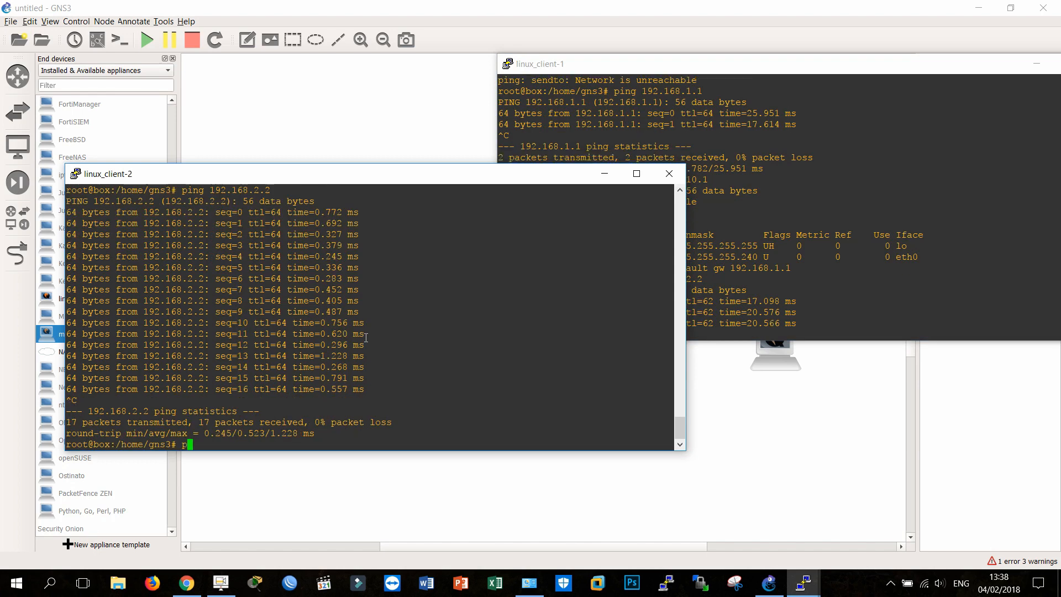
pyautogui.write('ing 192.168.1.2')
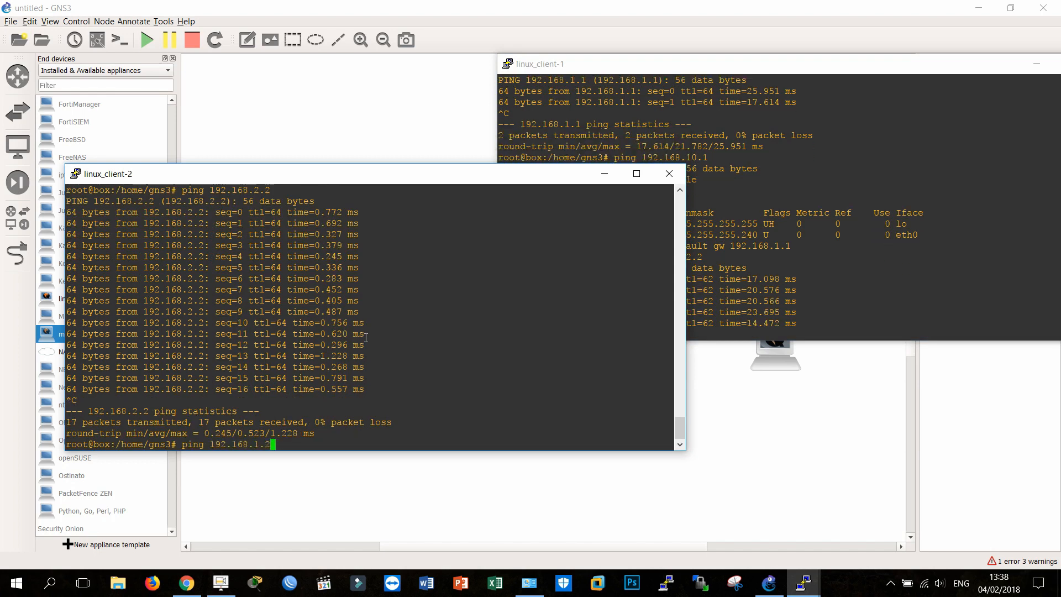
pyautogui.press('Return')
pyautogui.click(695, 69)
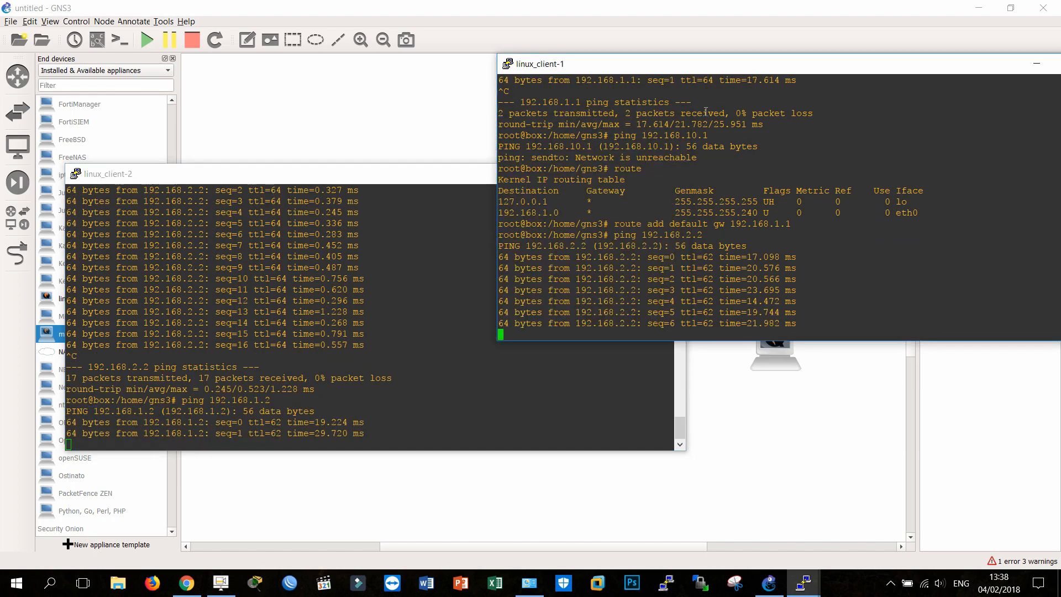
pyautogui.moveTo(694, 69); pyautogui.dragTo(611, 183)
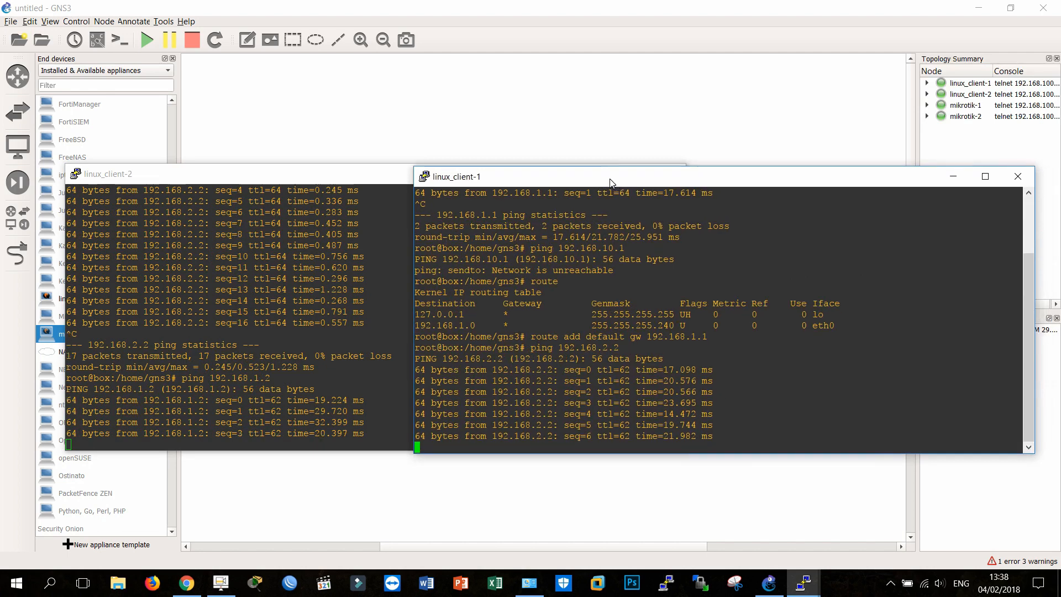
# Step: Stop the ping on linux_client-2 and run a traceroute to linux_client-1 at 192.168.1.2
pyautogui.click(342, 324)
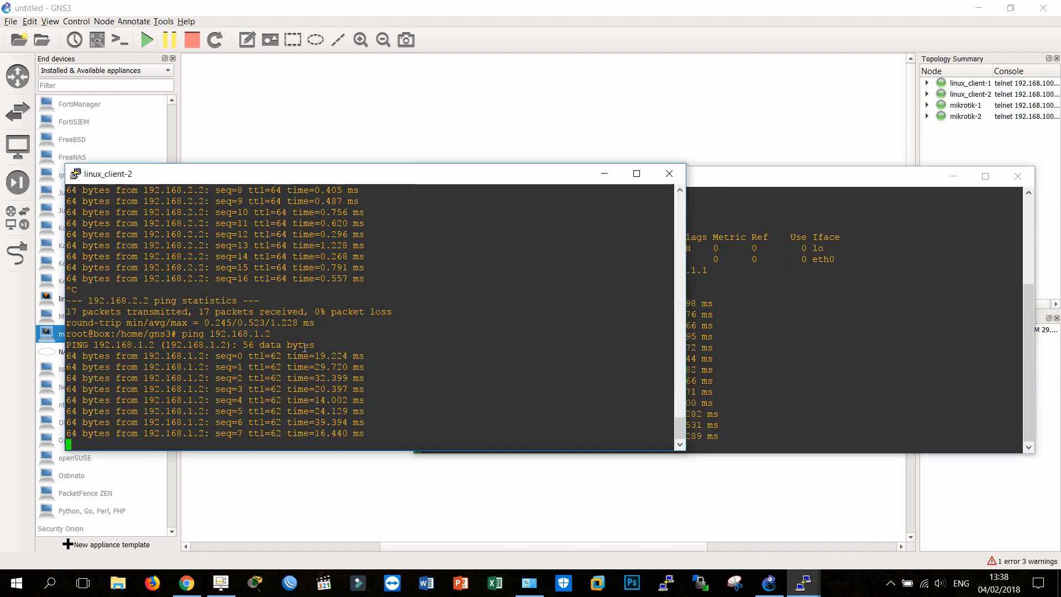
pyautogui.hotkey('ctrl', 'c')
pyautogui.write('tr')
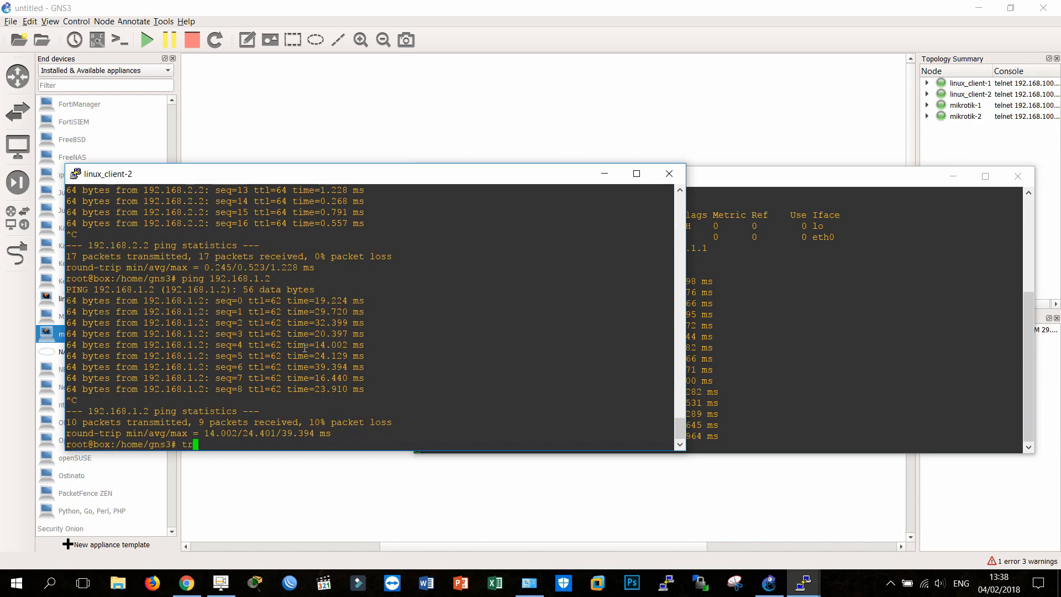
pyautogui.write('aceroute 192')
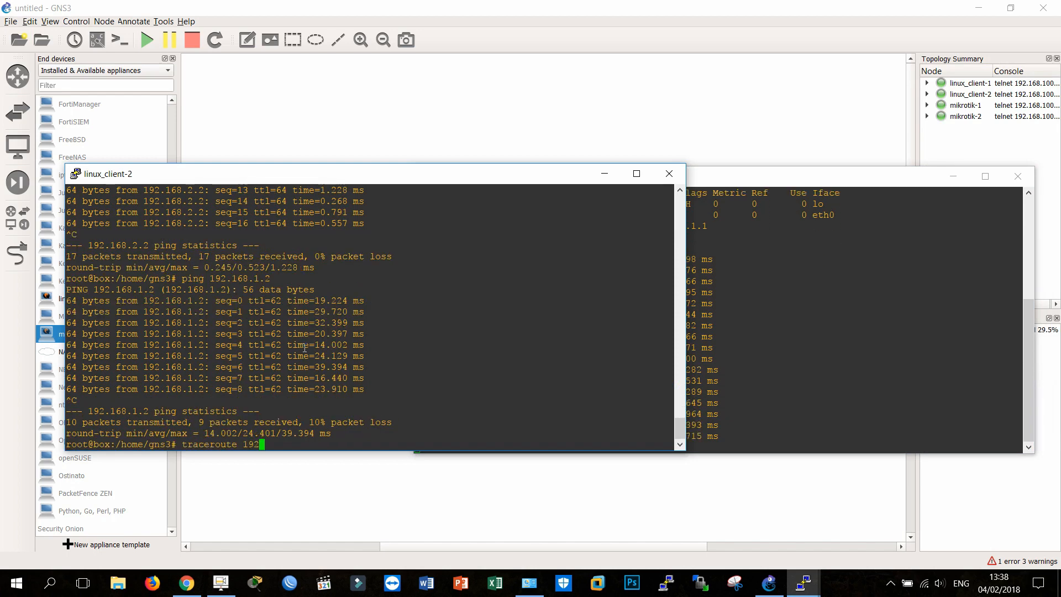
pyautogui.write('.168.')
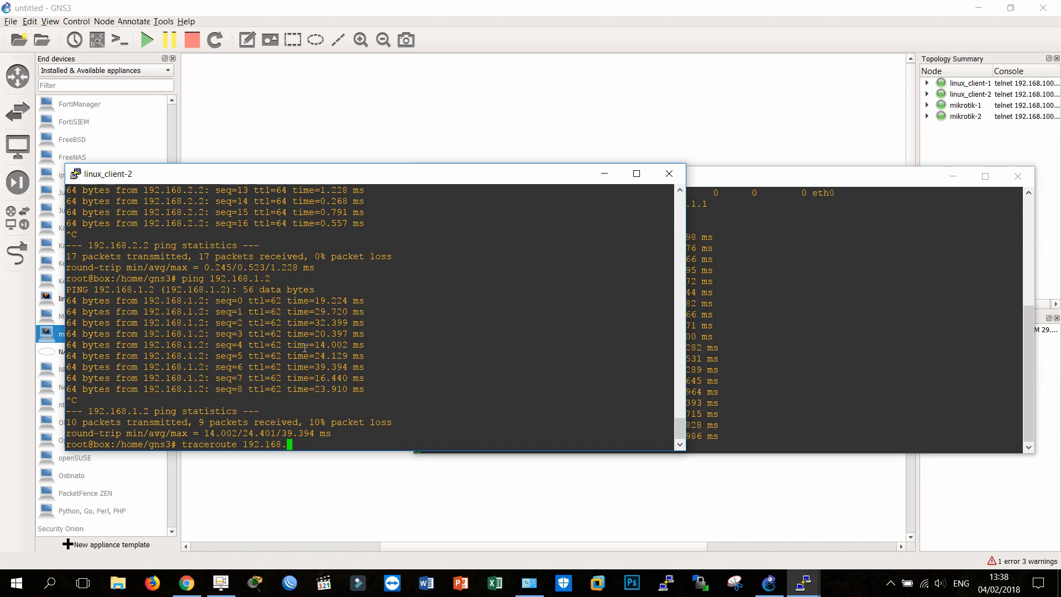
pyautogui.write('1.2')
pyautogui.press('Return')
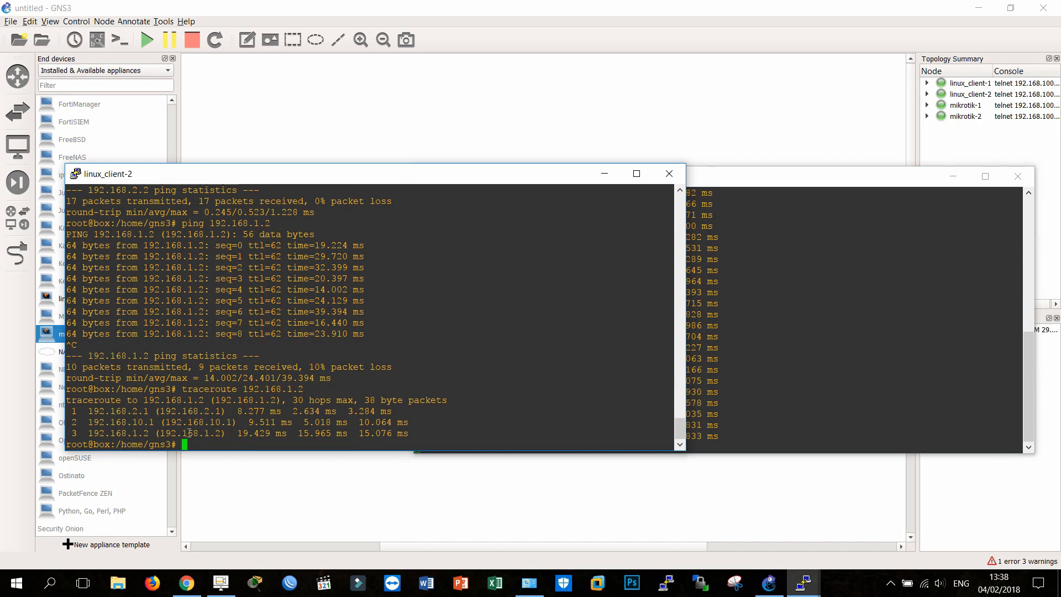
# Step: Highlight the traceroute's final hop, and move both consoles apart to compare the path with the topology
pyautogui.tripleClick(188, 433)
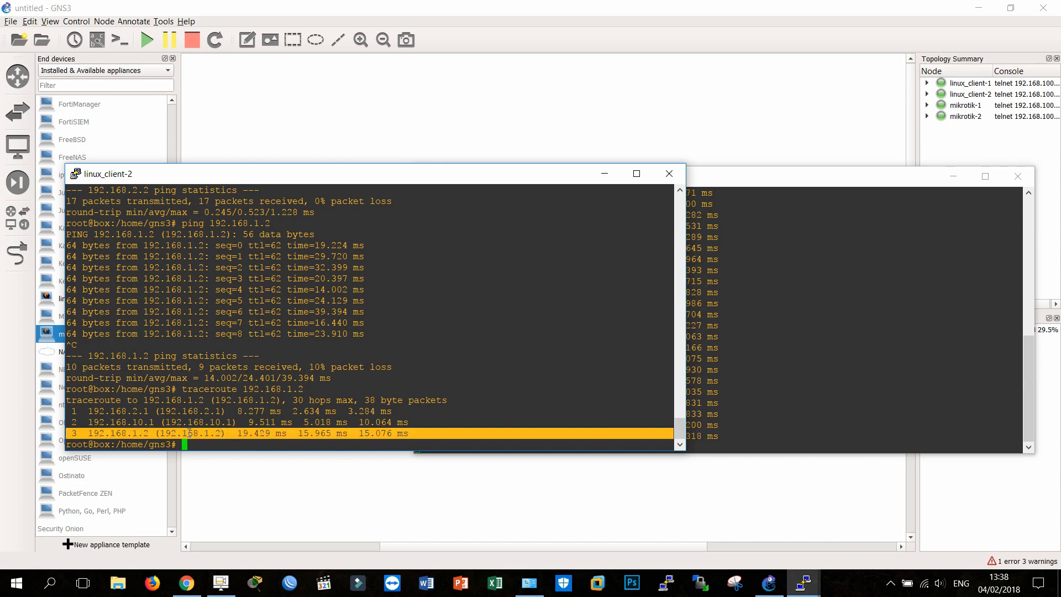
pyautogui.moveTo(525, 182); pyautogui.dragTo(511, 297)
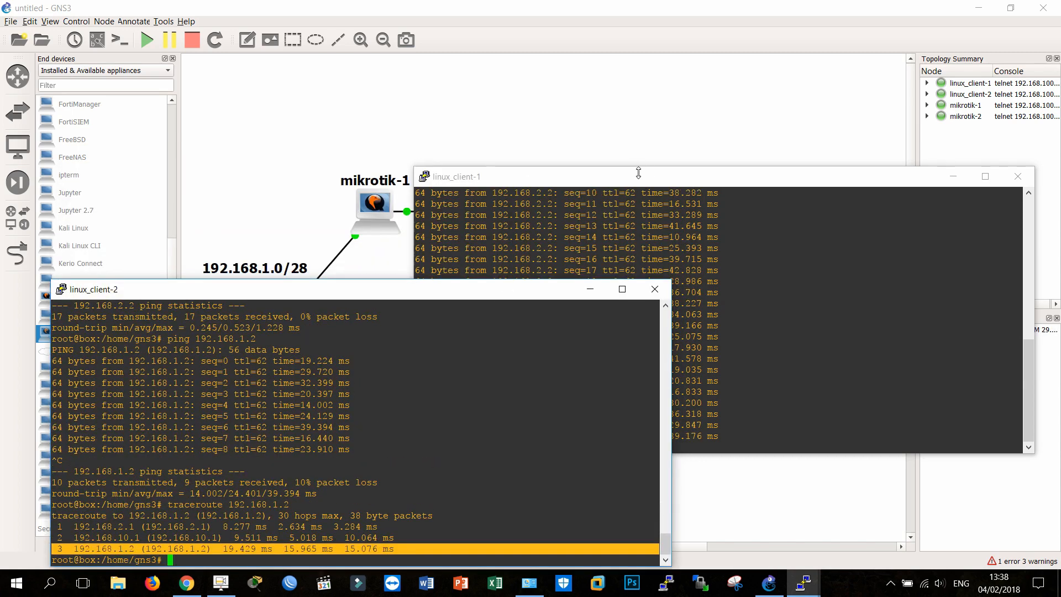
pyautogui.moveTo(630, 179); pyautogui.dragTo(652, 17)
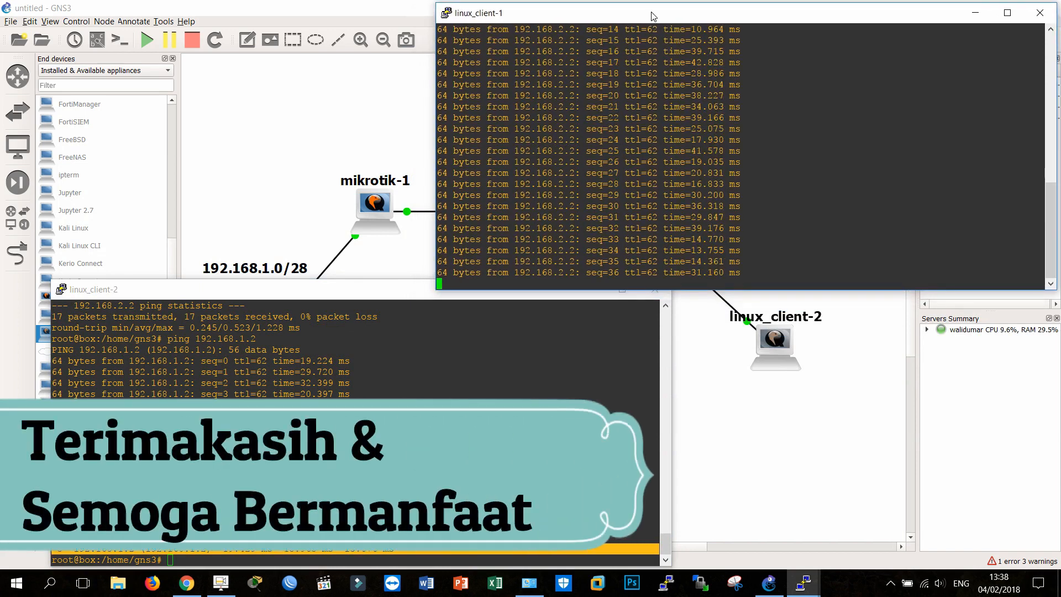